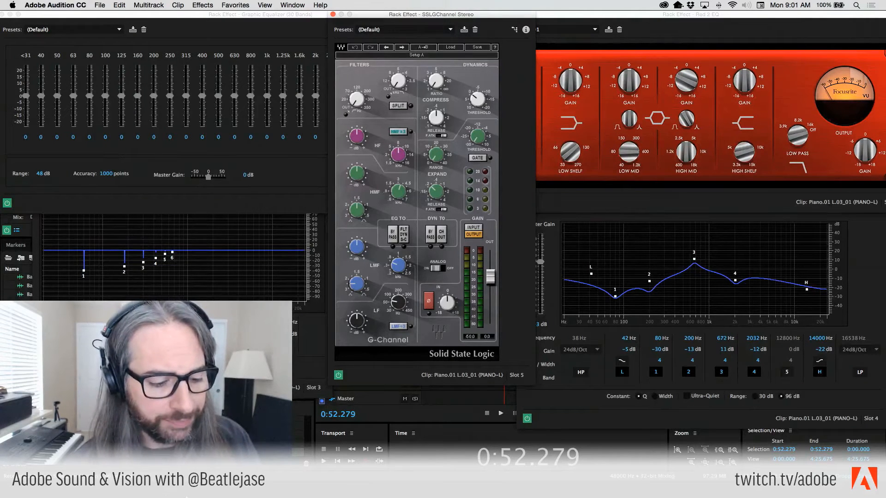
Switch to iTunes.
mouse_move(305, 496)
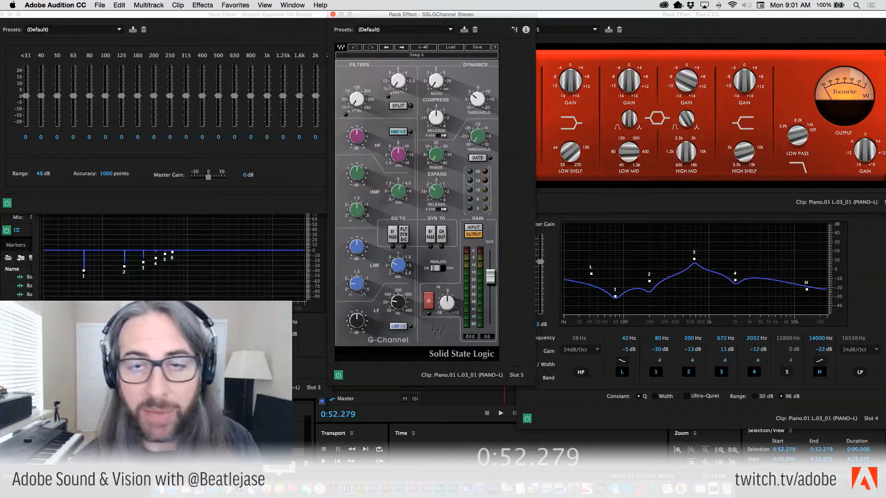
left_click(294, 490)
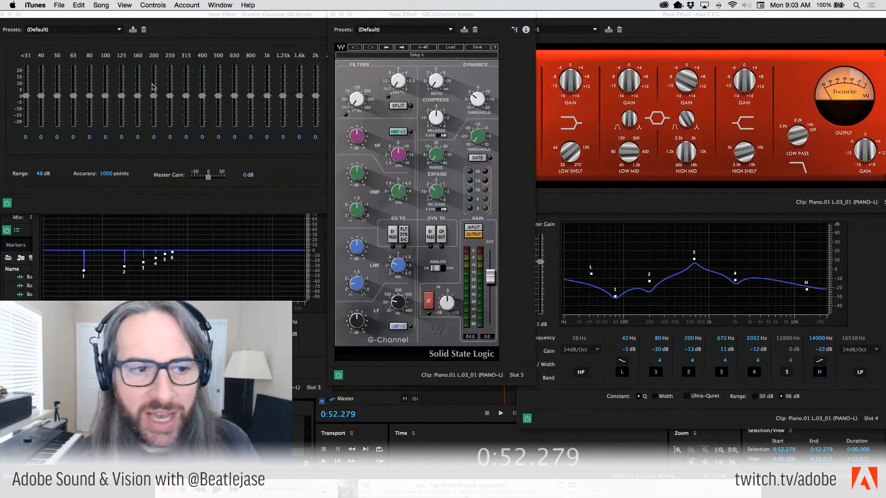
Switch to TextEdit and reposition the note listing the four EQ types so the equalizer windows behind it can be compared.
key("super+Tab")
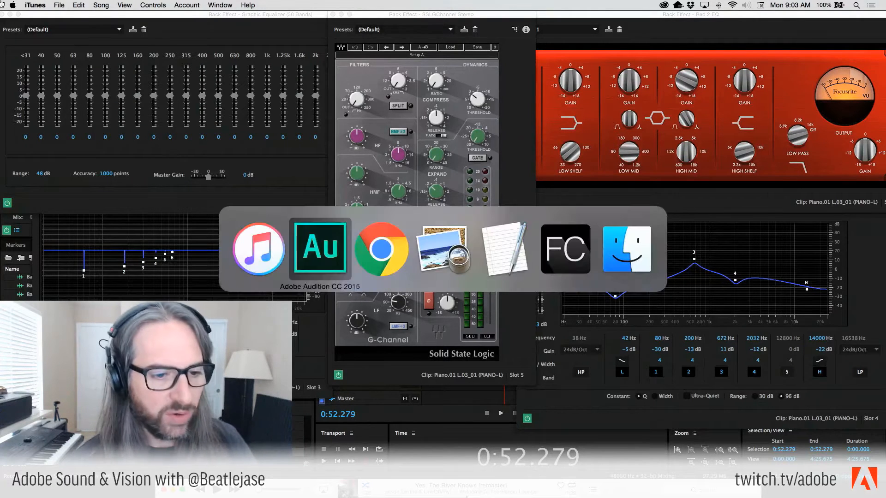
key("super+Tab")
key("super+Tab")
key("super+Tab")
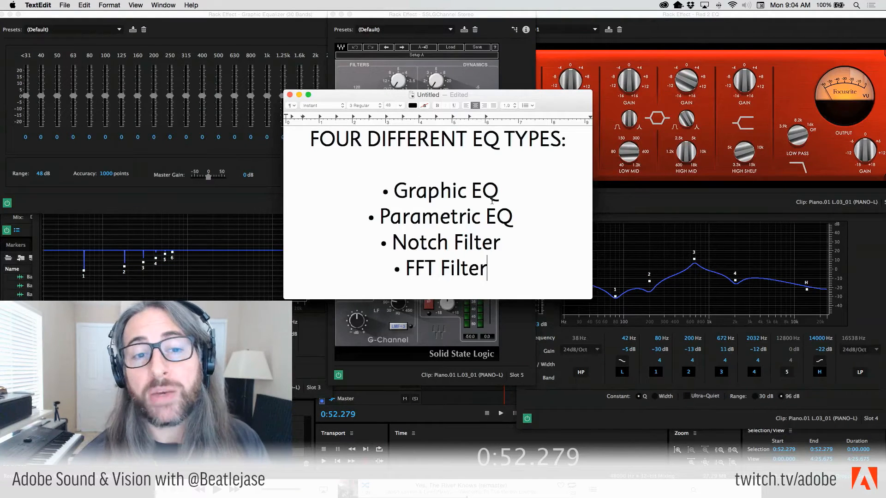
left_click_drag(382, 95, 423, 31)
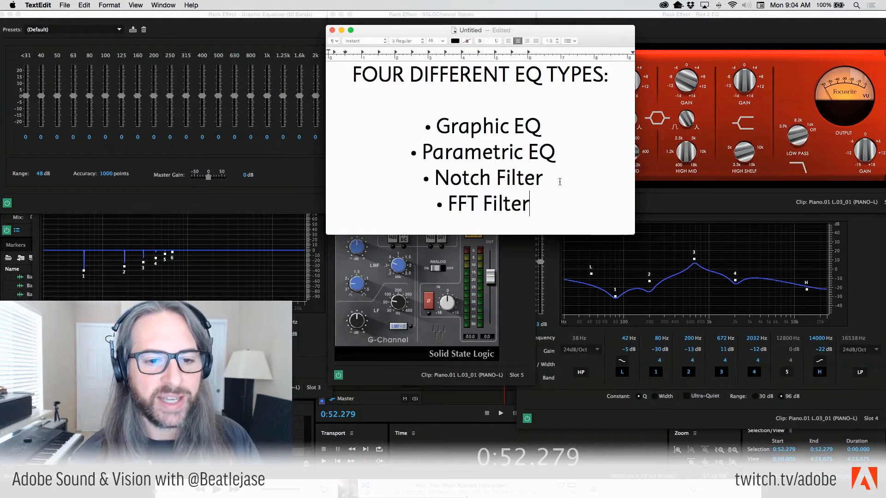
left_click_drag(498, 30, 221, 95)
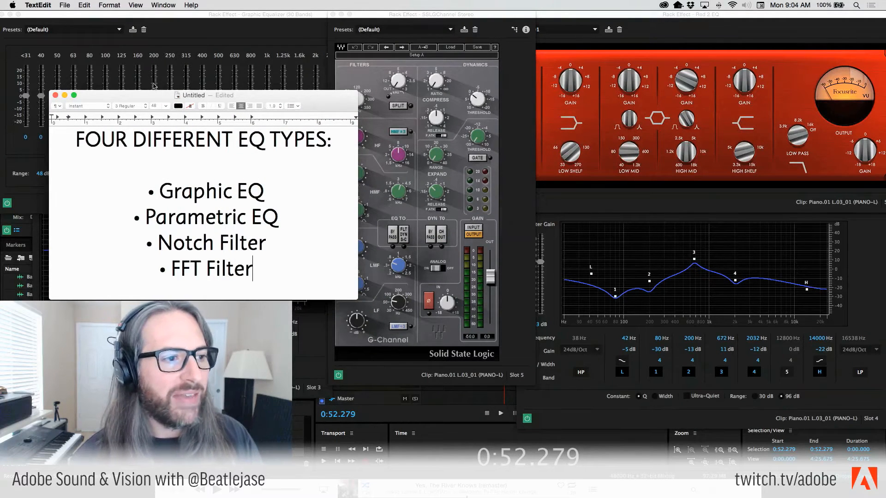
left_click_drag(145, 99, 481, 50)
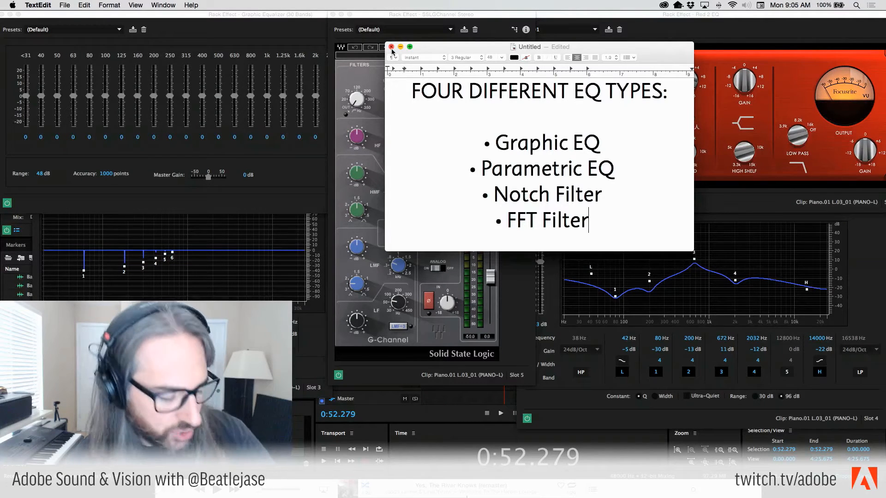
Switch back to Adobe Audition and move the 30-band Graphic Equalizer window off the Effects Rack.
key("super+Tab")
key("super+Tab")
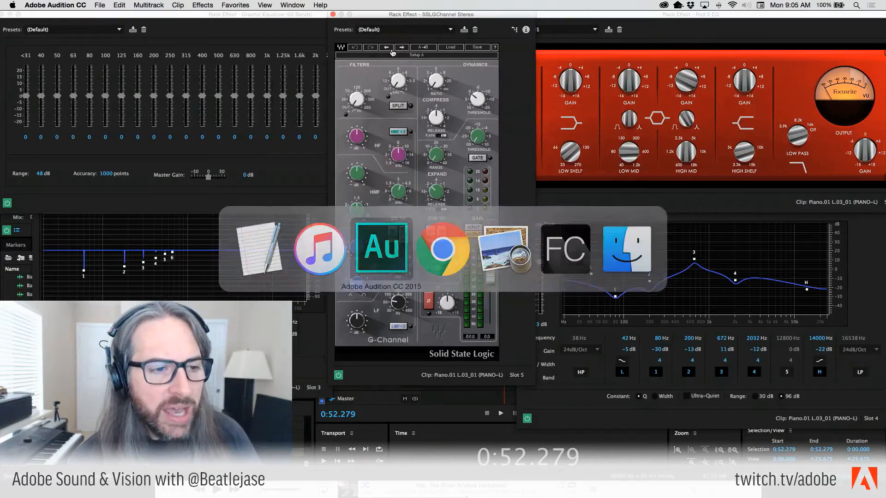
left_click(98, 13)
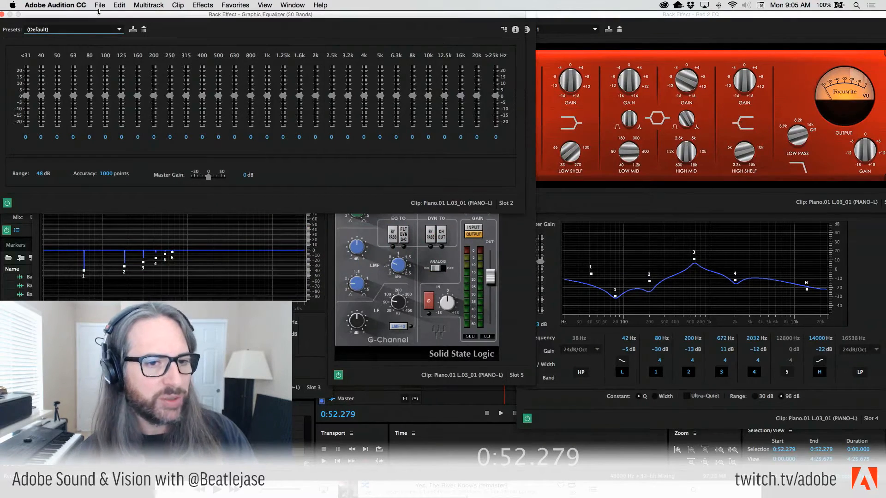
left_click_drag(119, 17, 387, 56)
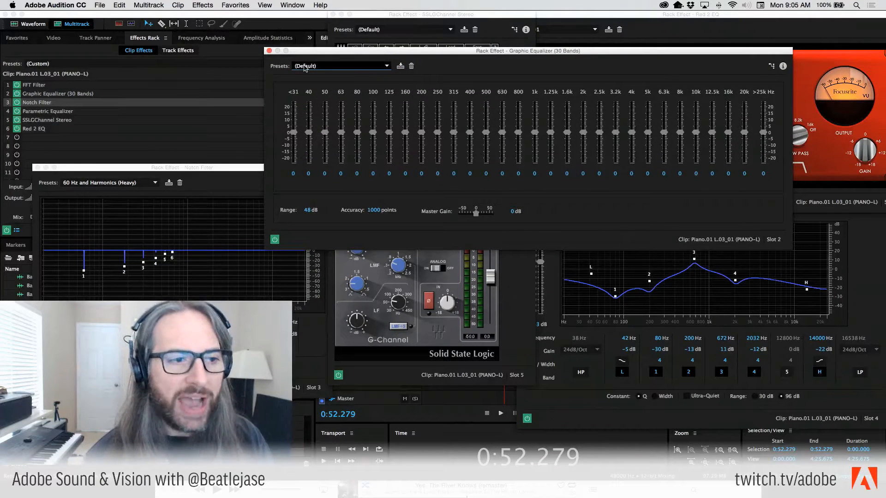
Look through the Filter and EQ effects that are available.
left_click(203, 5)
left_click(203, 5)
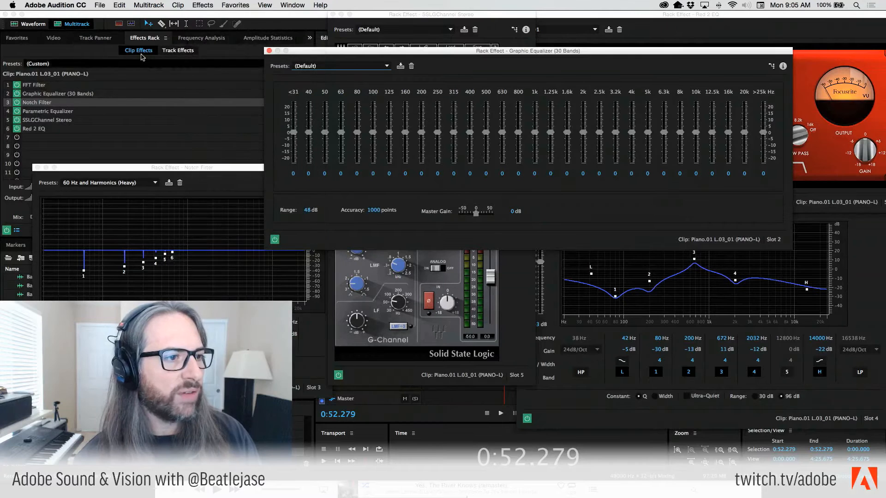
left_click(203, 5)
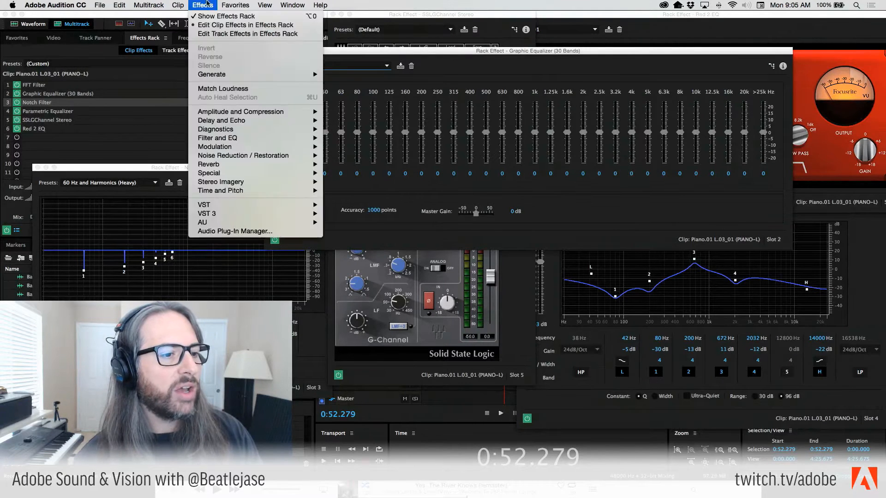
mouse_move(246, 138)
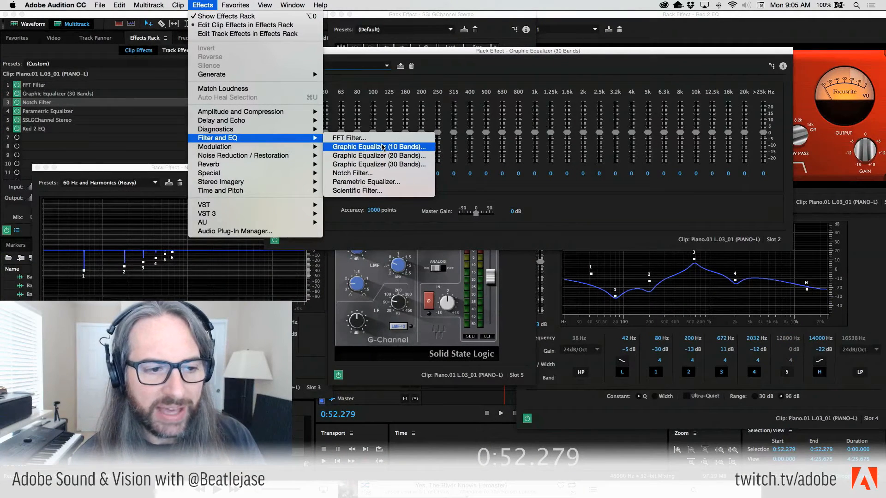
left_click(350, 3)
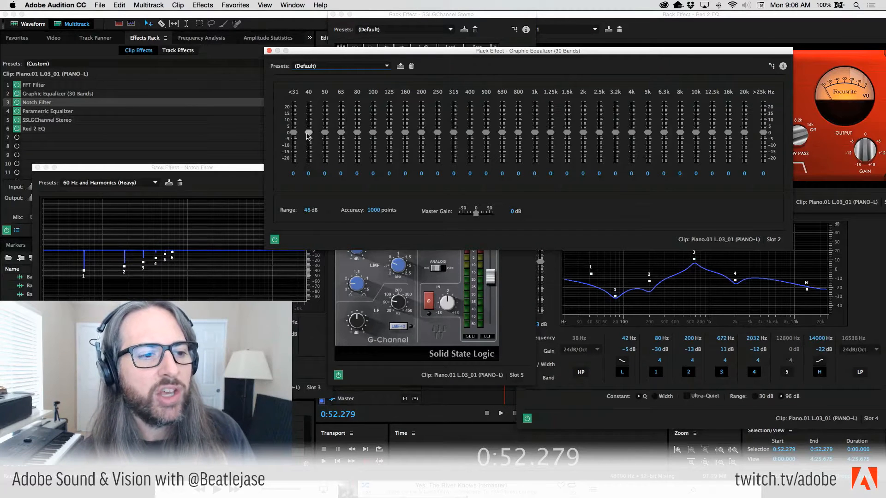
Add the Graphic Equalizer (10 Bands) effect to slot 7 of the piano clip's Effects Rack.
left_click(59, 145)
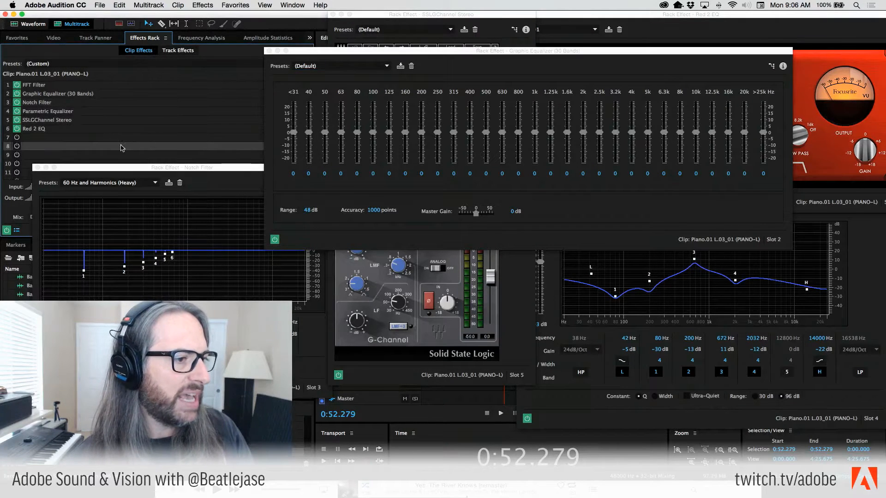
left_click(122, 138)
left_click_drag(364, 49, 342, 197)
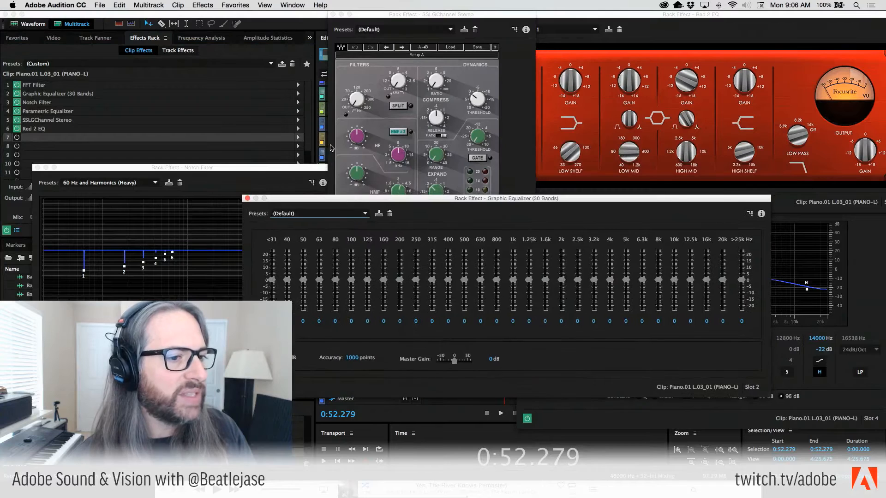
left_click(298, 134)
mouse_move(360, 186)
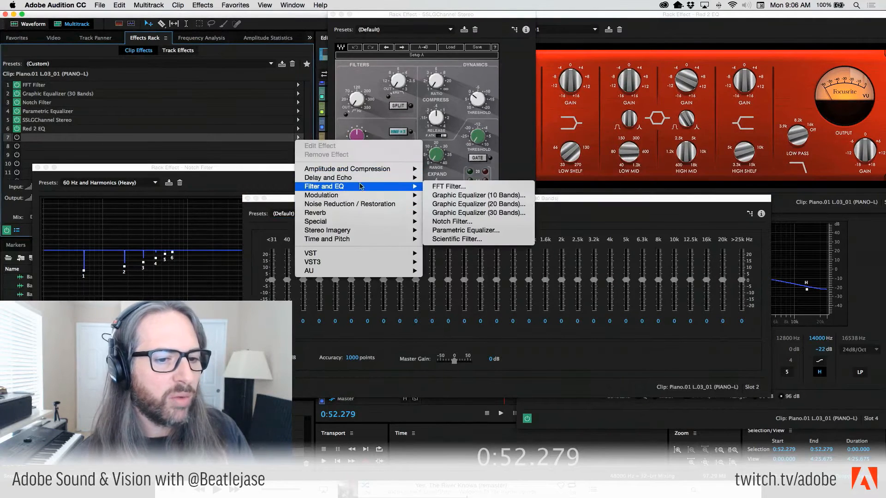
left_click(484, 196)
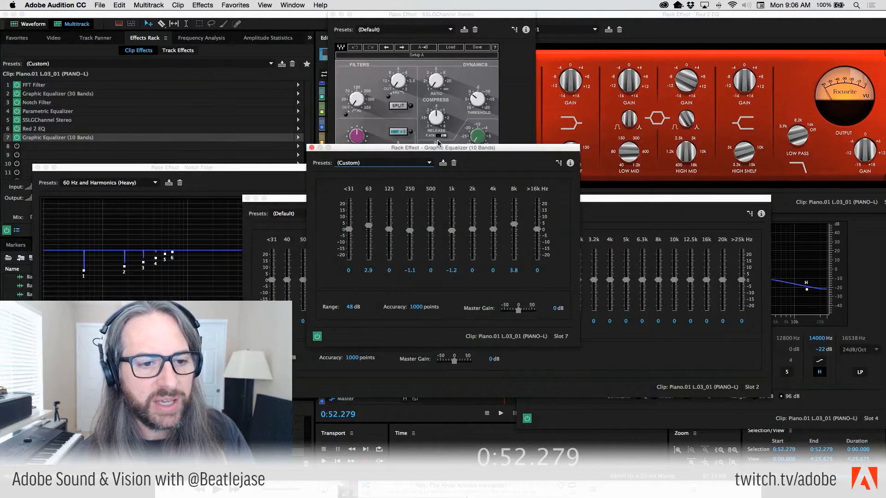
Shape the 10-band equalizer into a smile curve, with <31 Hz at 10.6, 1k at -7.9 and >16k at 16.2.
left_click_drag(452, 145, 617, 72)
mouse_move(524, 153)
left_mouse_down()
mouse_move(524, 139)
mouse_move(543, 155)
mouse_move(605, 158)
mouse_move(544, 147)
mouse_move(626, 163)
mouse_move(713, 145)
mouse_move(715, 133)
left_mouse_up()
left_click(667, 153)
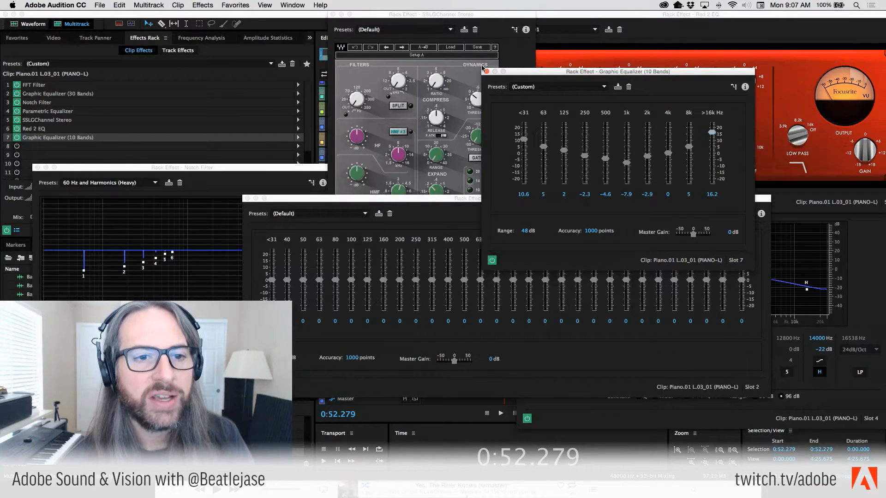
Move the 10-band and 30-band Graphic Equalizer windows aside and close both.
left_click_drag(518, 72, 384, 16)
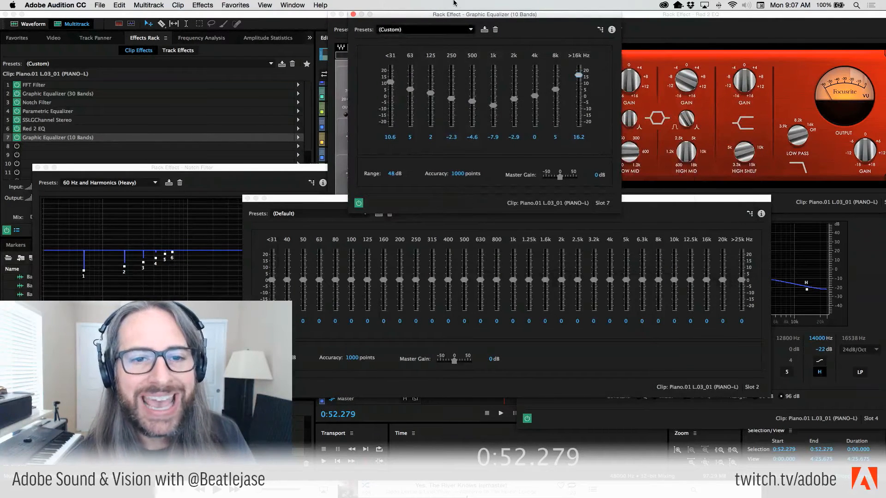
left_click_drag(482, 20, 501, 9)
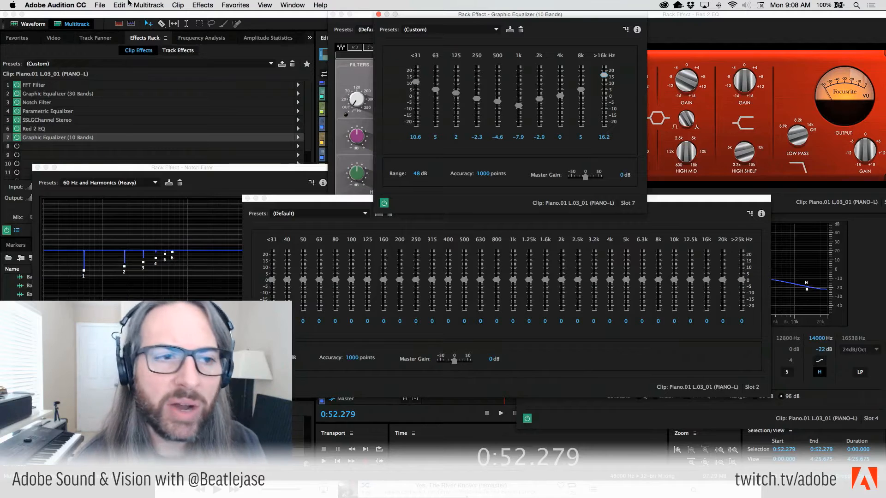
left_click(387, 14)
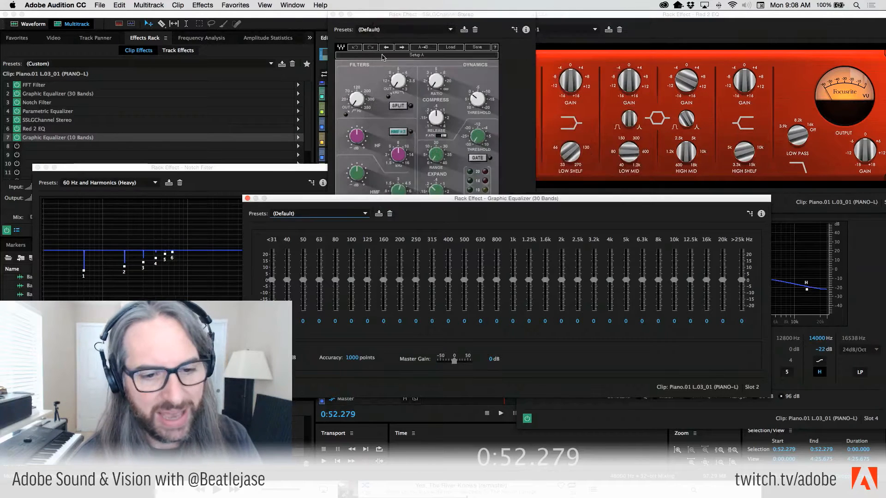
left_click_drag(468, 201, 474, 80)
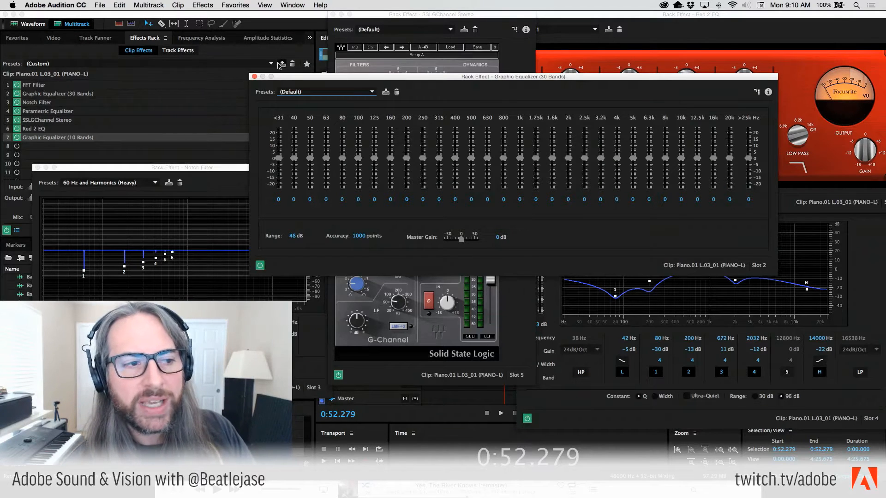
left_click(254, 78)
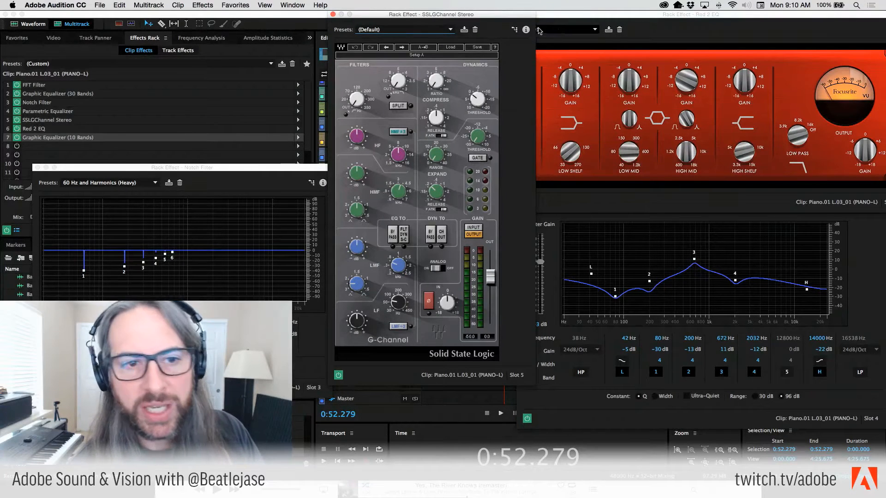
Reposition the SSLGChannel Stereo window beside the Notch Filter window and examine its LMF Q and frequency knobs.
left_click_drag(514, 15, 485, 3)
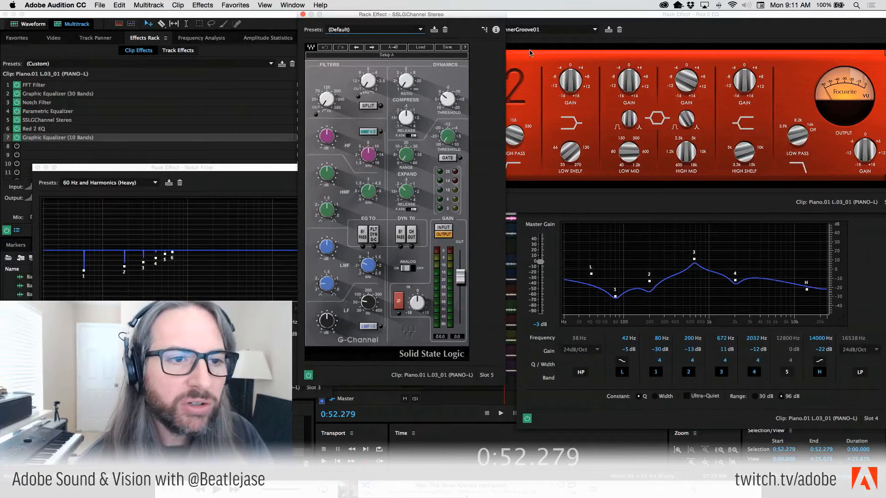
left_click_drag(494, 13, 535, 12)
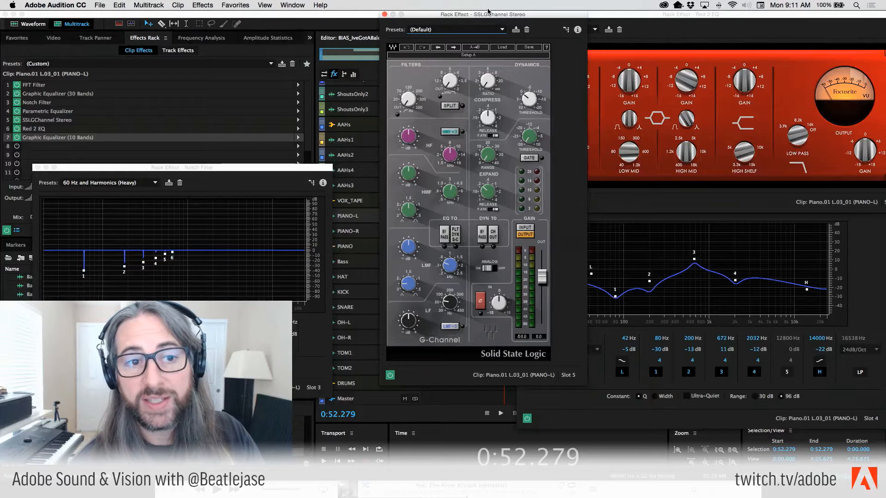
left_click_drag(495, 15, 539, 16)
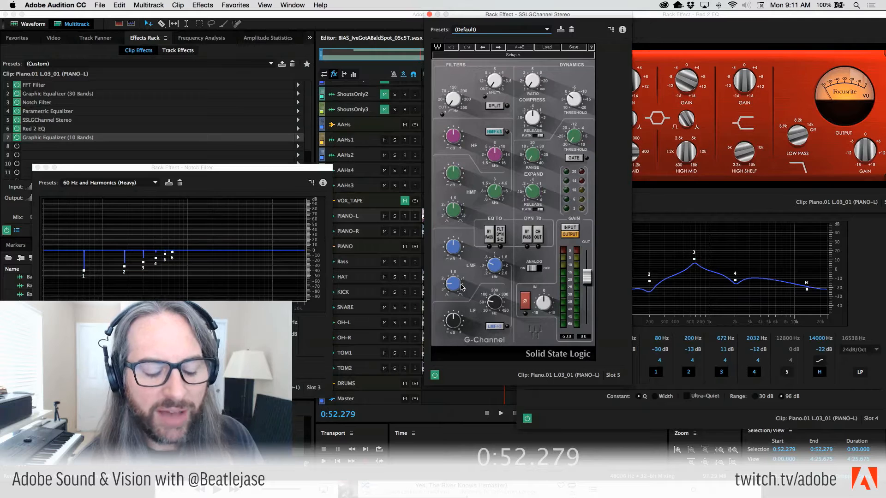
mouse_move(462, 287)
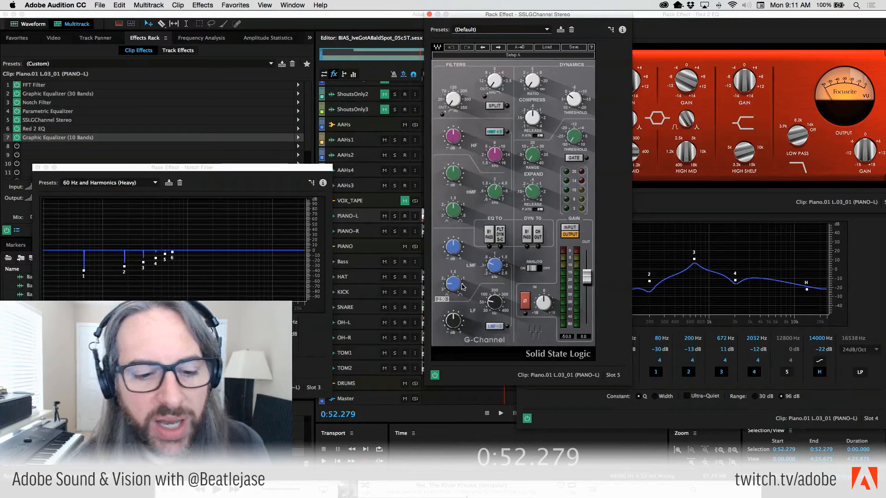
mouse_move(491, 273)
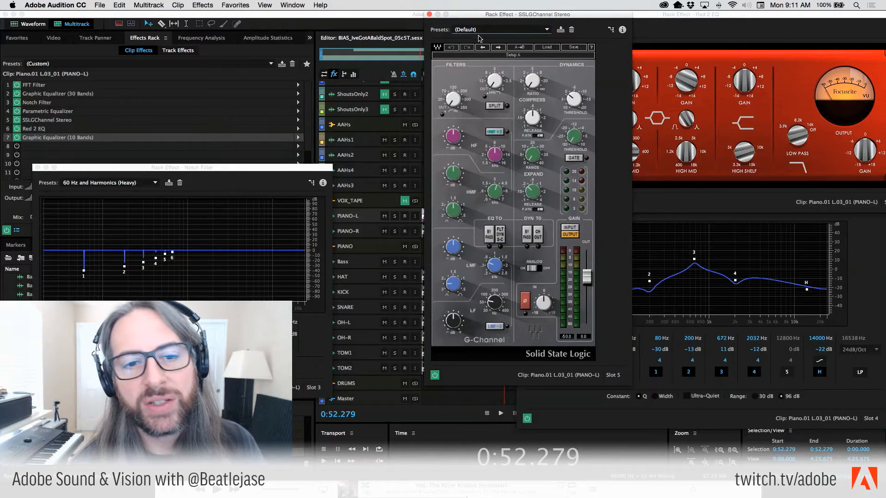
Move the SSLGChannel Stereo window aside and bring the whole Red 2 EQ window into view in front of it.
left_click_drag(532, 17, 302, 4)
left_click_drag(617, 14, 476, 58)
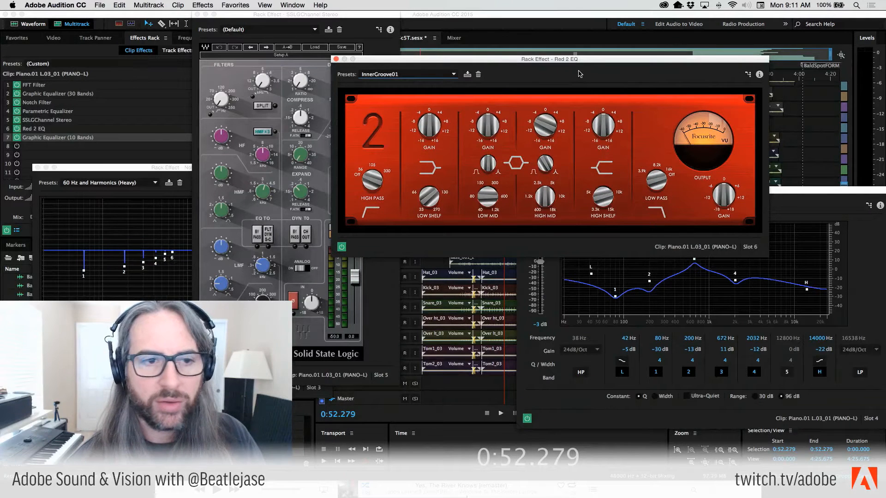
left_click_drag(555, 58, 559, 13)
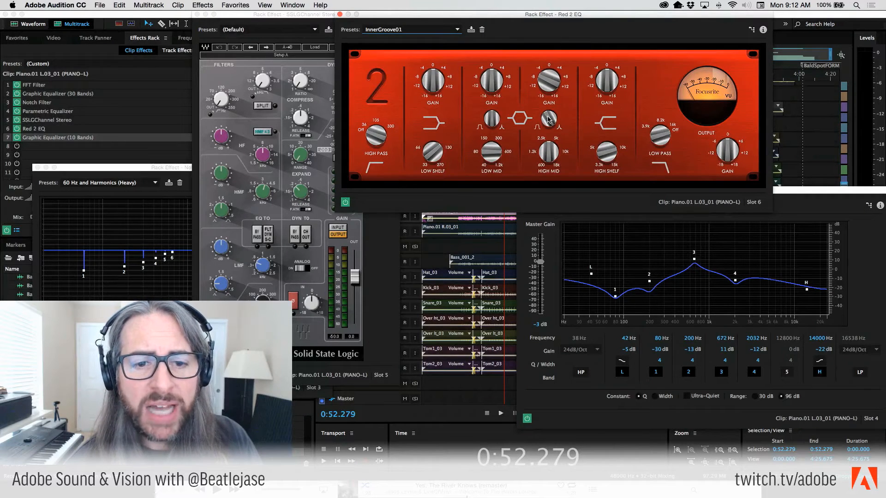
Vary the bandwidth of the Red 2 EQ's high mid band between broad and narrow.
left_click_drag(549, 145, 546, 127)
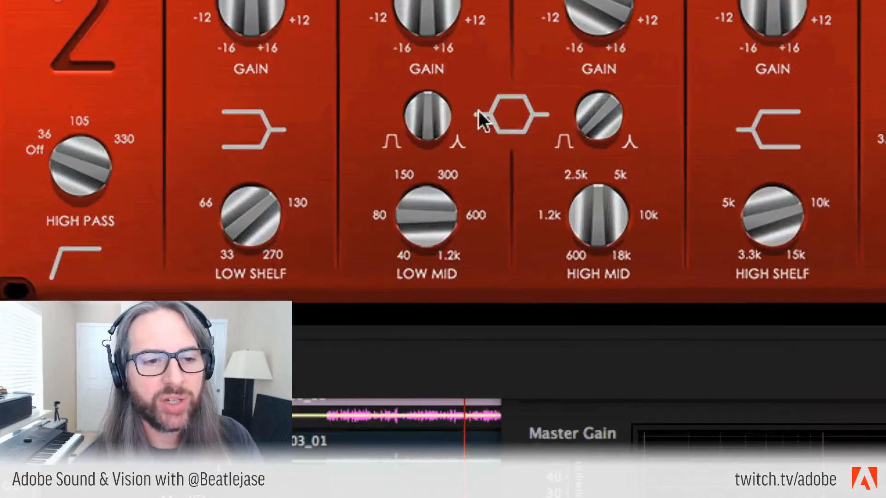
left_click_drag(585, 118, 565, 159)
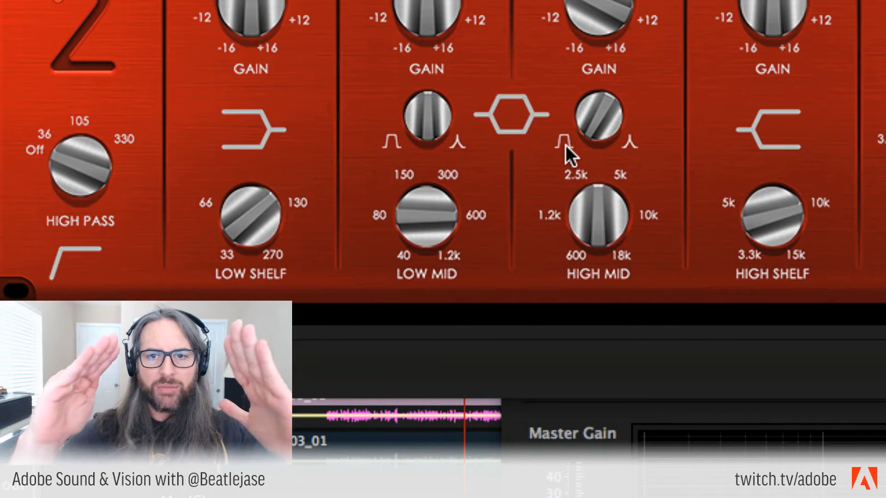
left_click_drag(594, 116, 622, 16)
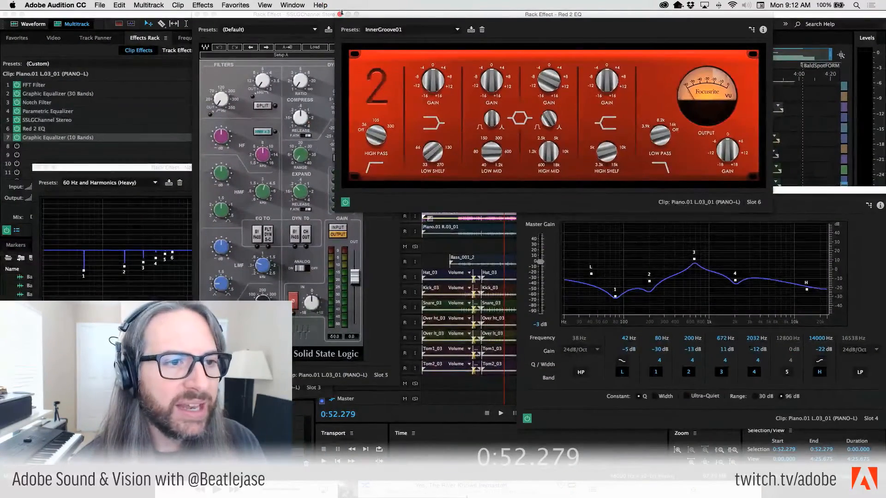
Close the Red 2 EQ and SSLGChannel Stereo windows and move the Parametric Equalizer window fully into view.
left_click(339, 15)
left_click(199, 14)
left_click_drag(637, 191, 473, 15)
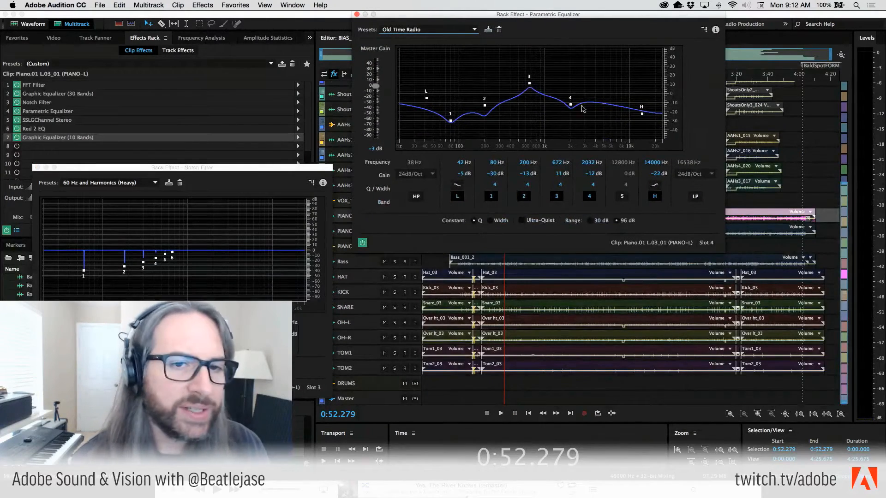
Close the Parametric Equalizer window and move the Notch Filter window fully into view over the tracks.
left_click_drag(597, 15, 607, 35)
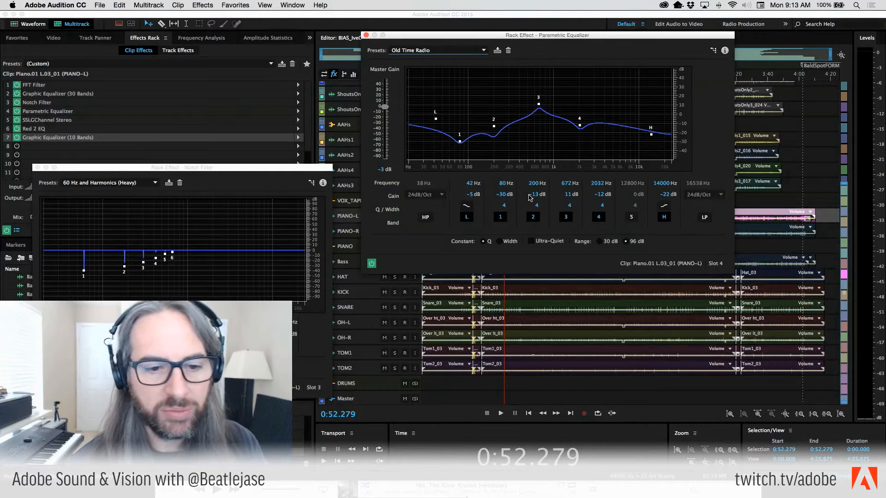
left_click(365, 36)
left_click_drag(174, 167, 540, 15)
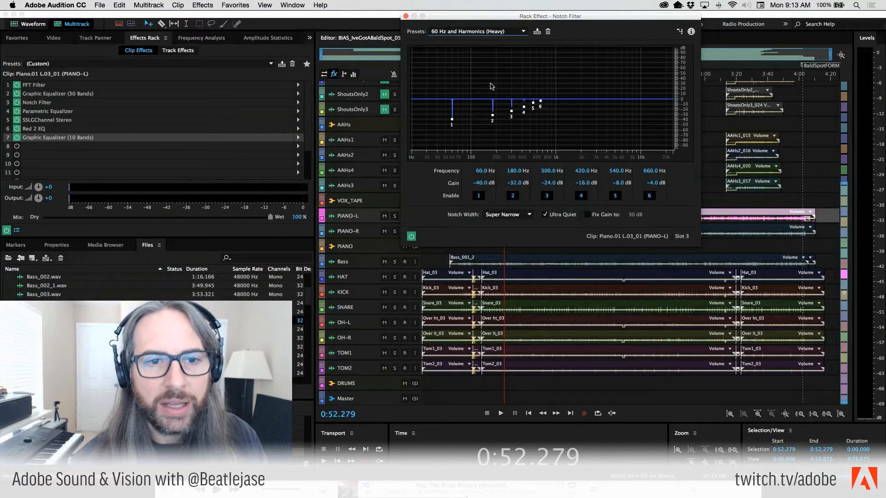
Review the Notch Filter's available presets without changing the current one and close its window.
left_click(524, 31)
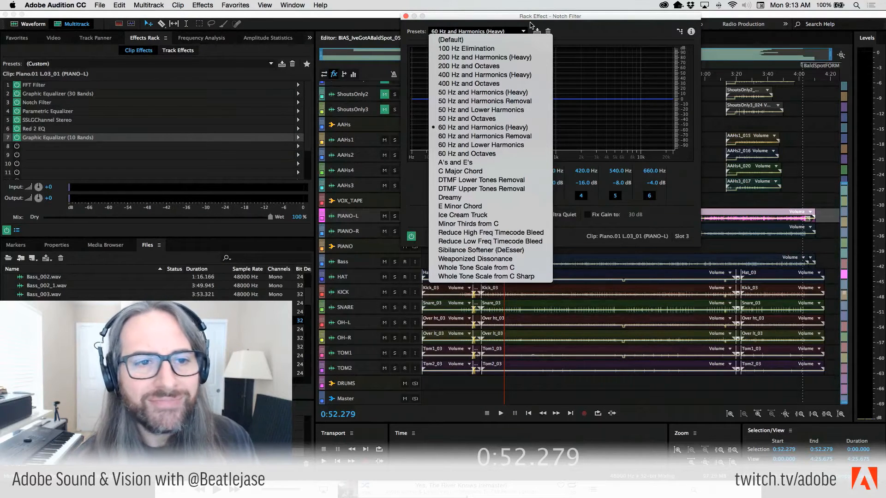
left_click(547, 17)
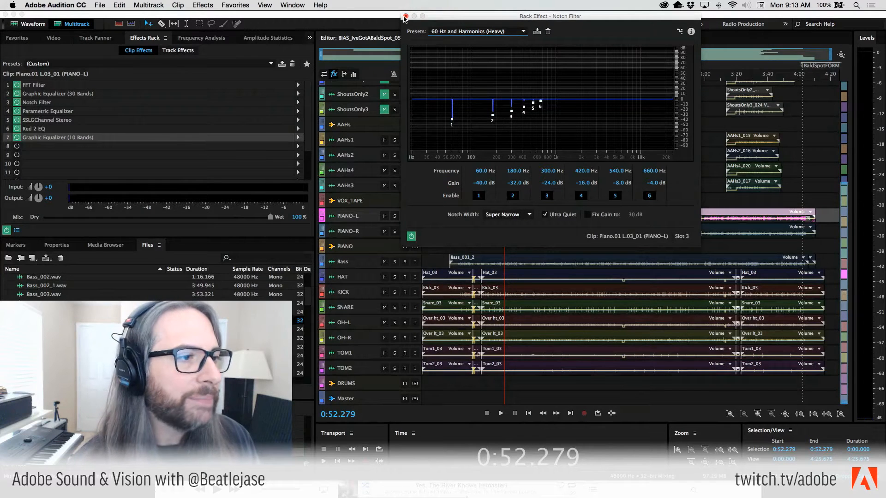
left_click(406, 17)
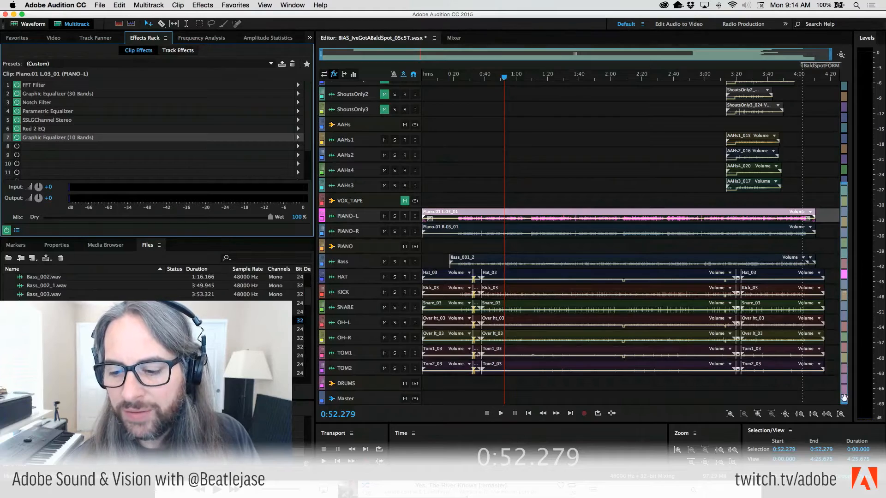
Remove the Graphic Equalizer (10 Bands), Red 2 EQ and SSLGChannel Stereo effects from the PIANO-L clip.
left_click_drag(844, 397, 859, 262)
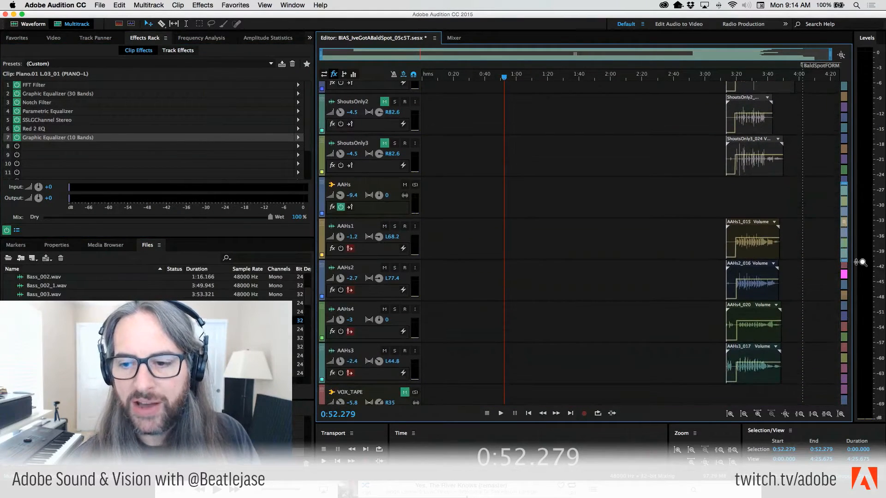
left_click_drag(841, 222, 843, 98)
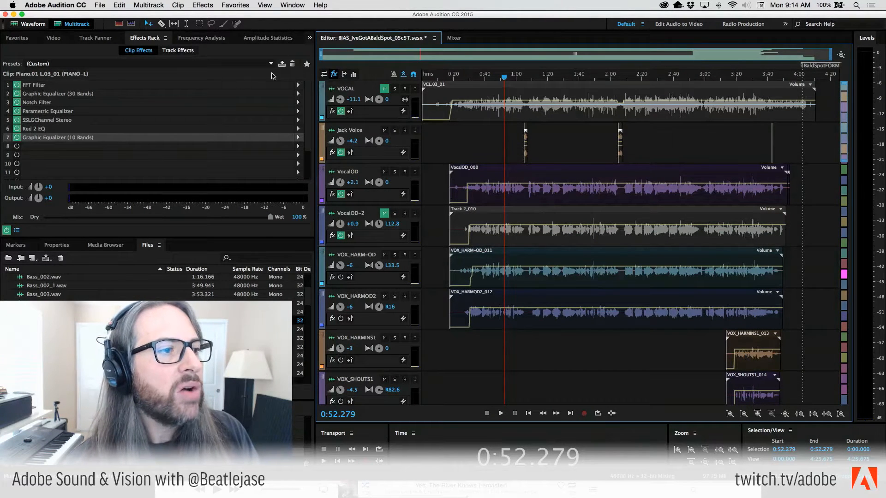
left_click(297, 138)
left_click(327, 155)
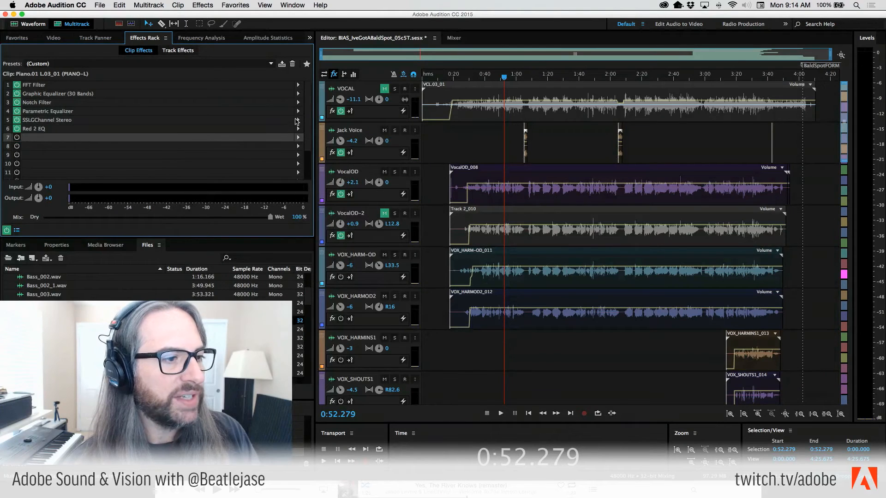
left_click(298, 129)
left_click(326, 146)
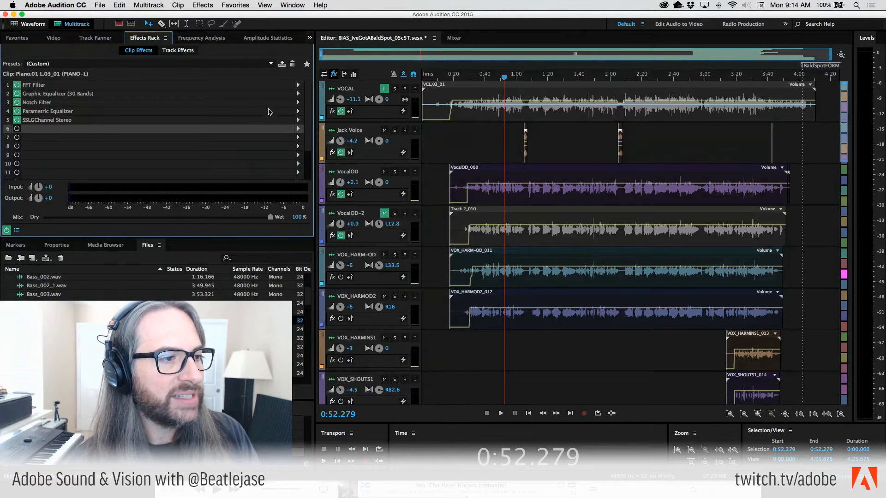
left_click(298, 120)
left_click(326, 137)
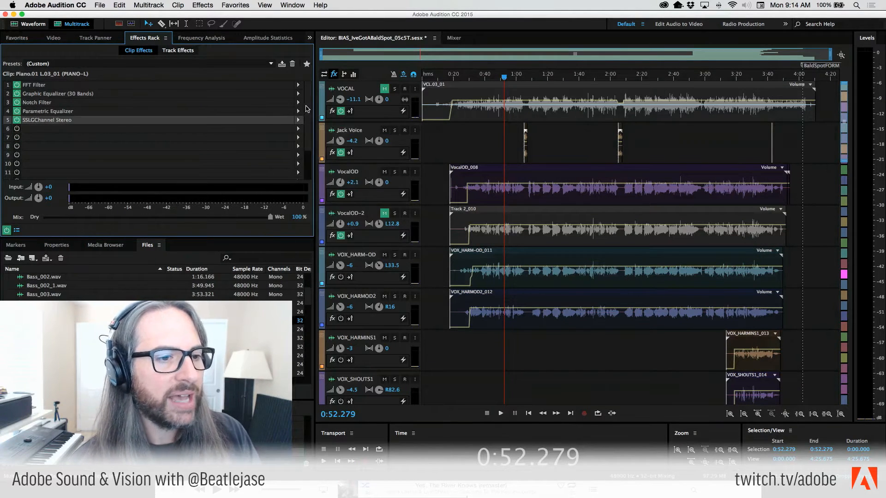
Remove the Parametric Equalizer, Notch Filter, Graphic Equalizer (30 Bands) and FFT Filter, leaving the PIANO-L clip's effects rack empty.
left_click(298, 111)
left_click(326, 129)
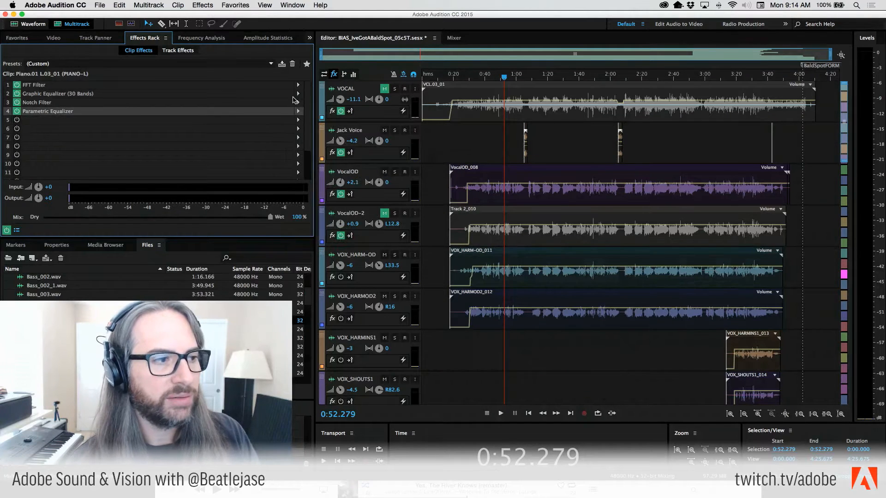
left_click(298, 102)
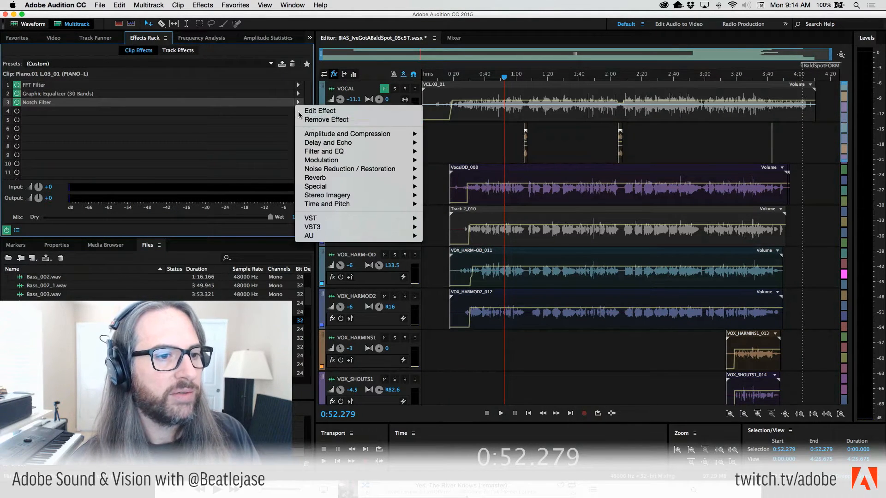
left_click(327, 119)
left_click(298, 93)
left_click(326, 110)
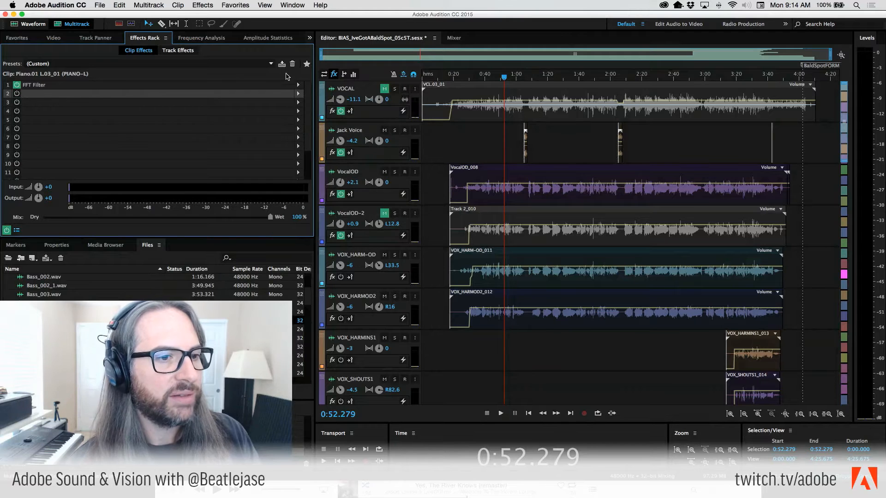
left_click(298, 85)
left_click(317, 102)
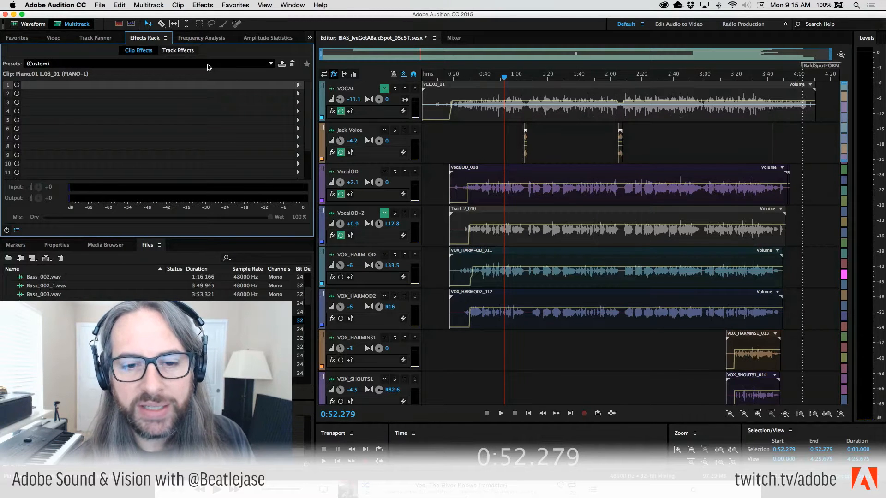
Solo the PIANO-L, PIANO-R, Bass, KICK, SNARE and HAT tracks.
left_click_drag(844, 130, 850, 315)
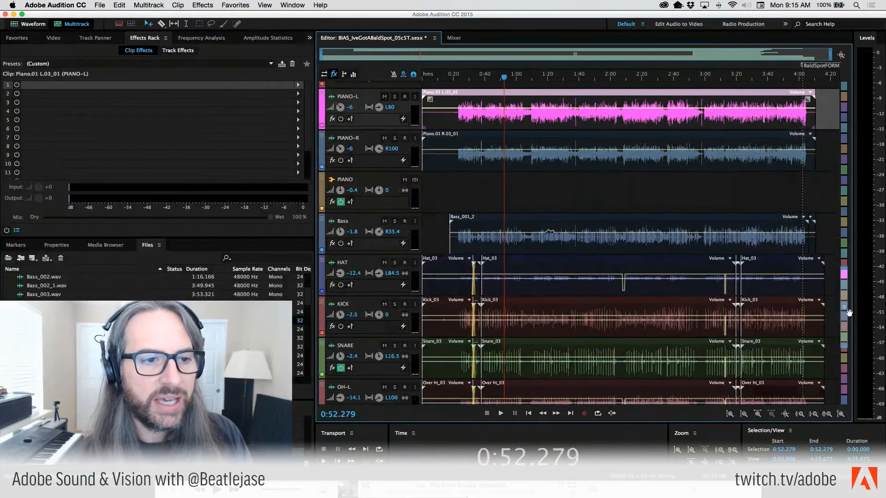
left_click(395, 96)
left_click(395, 138)
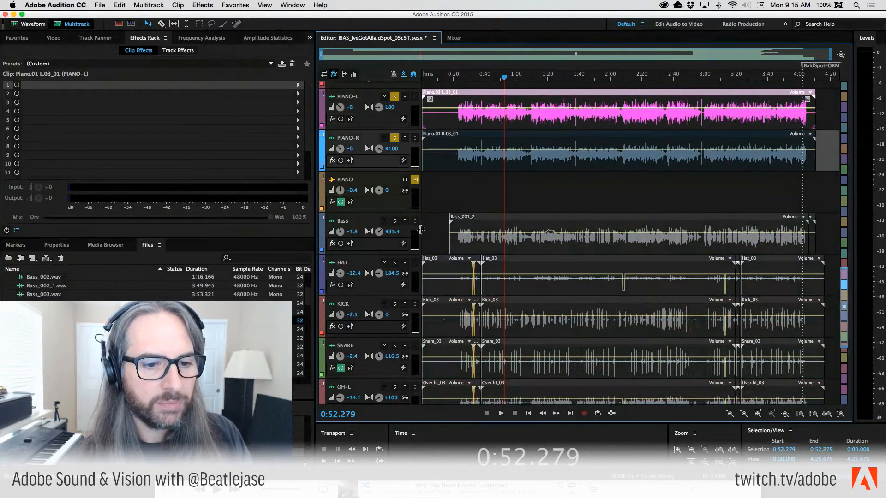
left_click(395, 221)
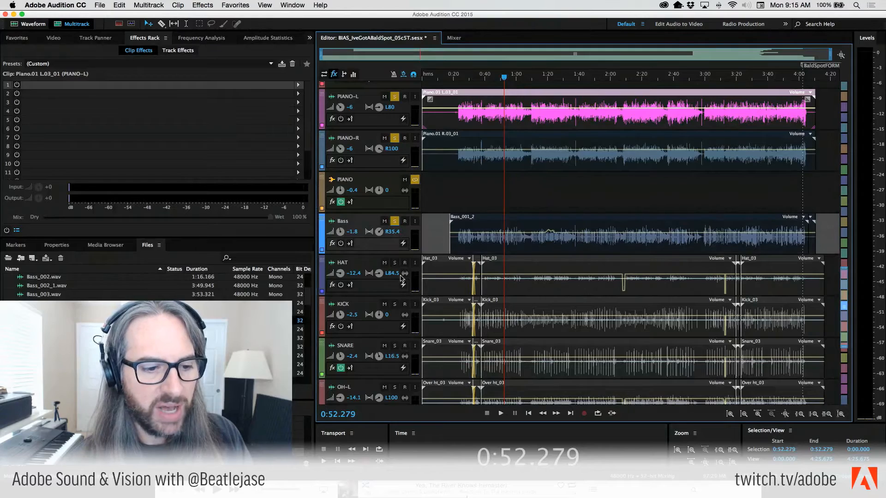
left_click(394, 304)
left_click(394, 346)
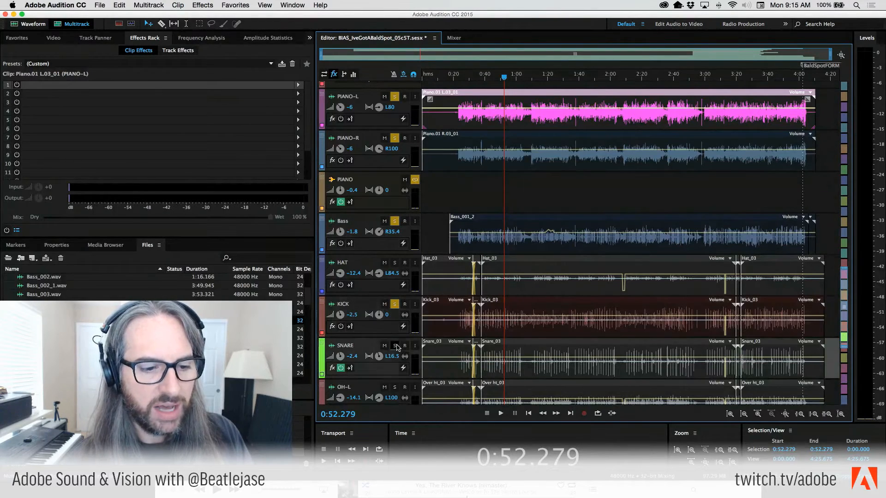
left_click(394, 262)
Add the OH-L, OH-R, TOM1 and TOM2 tracks to the soloed group.
scroll(846, 298, "down", 3)
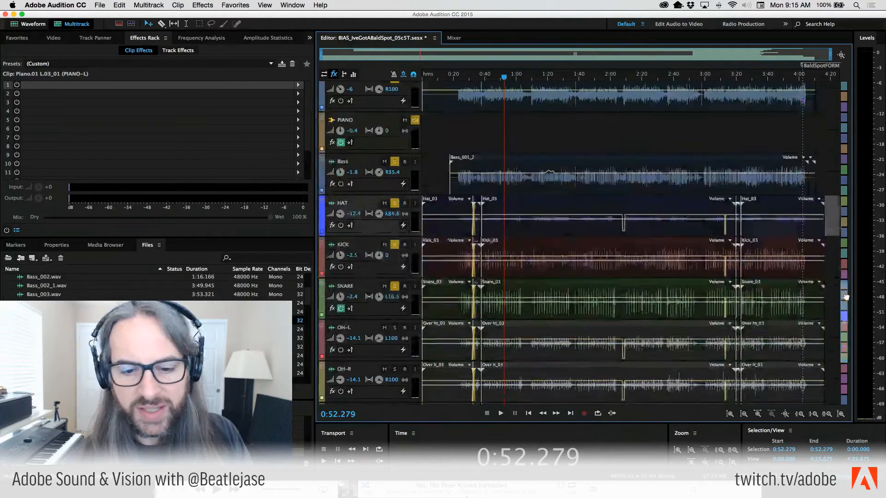
scroll(845, 297, "down", 5)
left_click(394, 224)
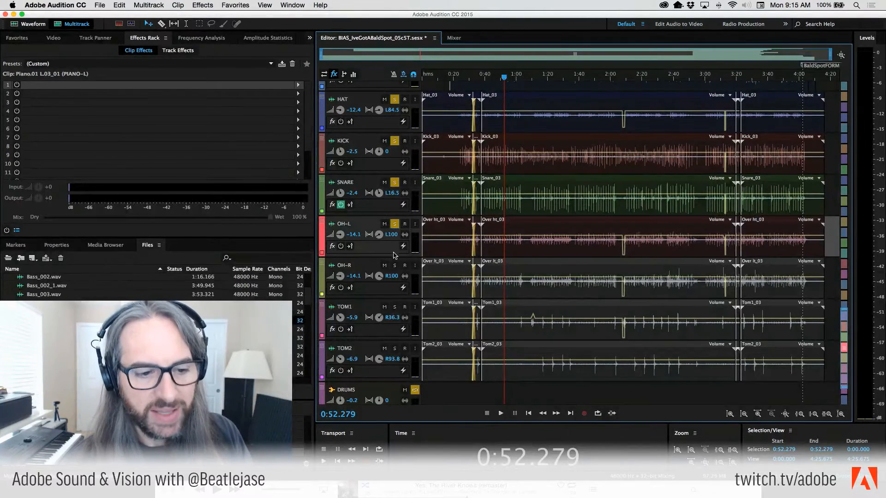
left_click(394, 266)
left_click(395, 307)
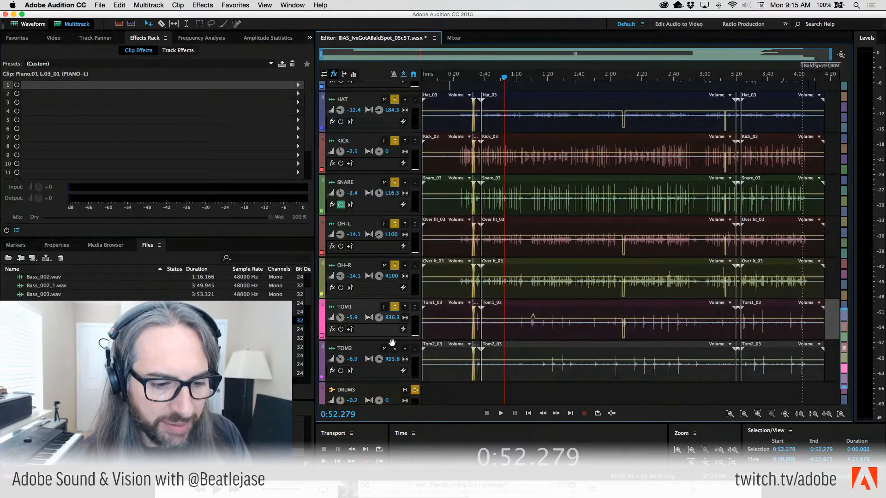
left_click(394, 348)
Play the soloed tracks from 0:38.413, lowering the Bass volume to -6.6 and the PIANO bus volume to -6.
left_click_drag(844, 324, 844, 280)
left_click_drag(503, 77, 483, 77)
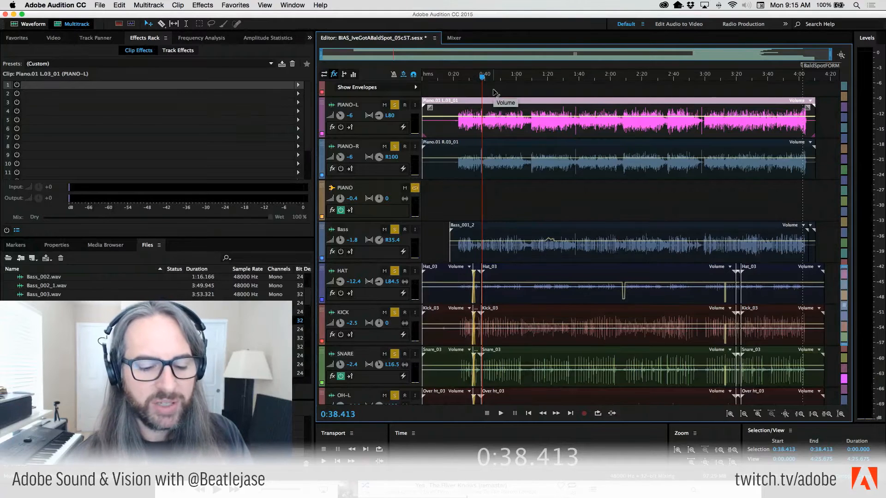
key("space")
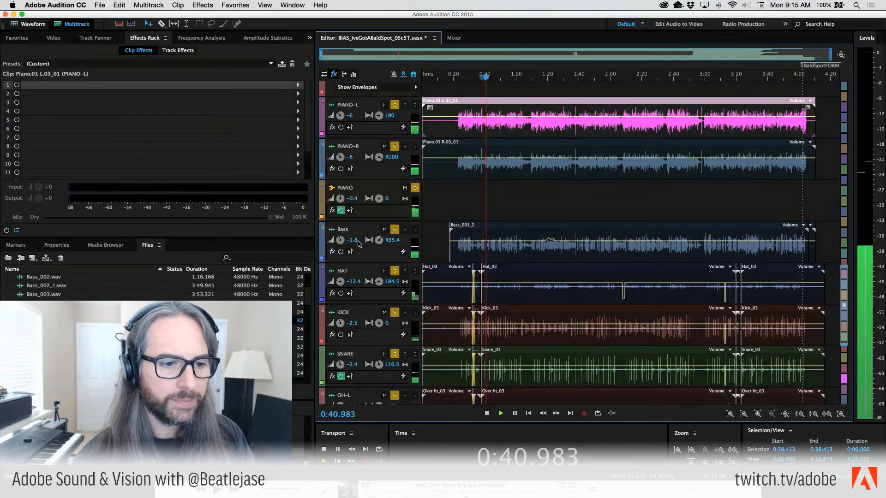
left_click_drag(340, 240, 341, 248)
left_click_drag(340, 199, 339, 210)
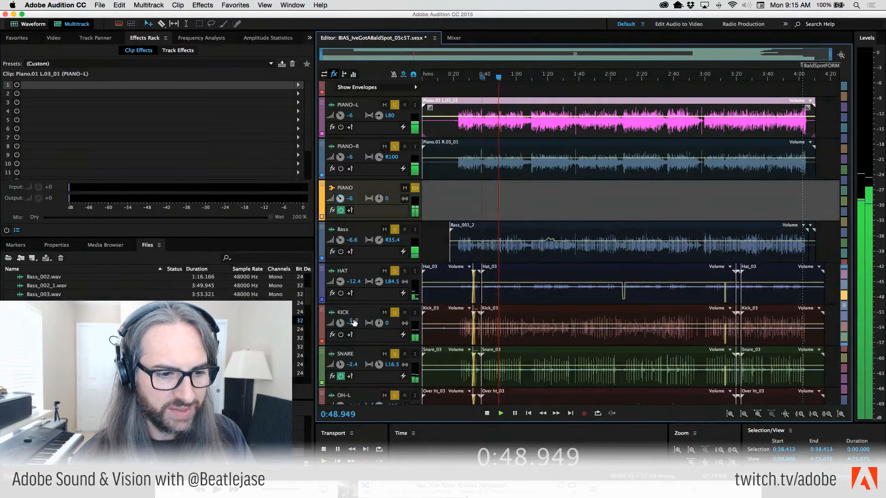
Raise the KICK volume to -1.2 and the SNARE volume to -1.5, and stop playback.
left_click_drag(352, 324, 352, 320)
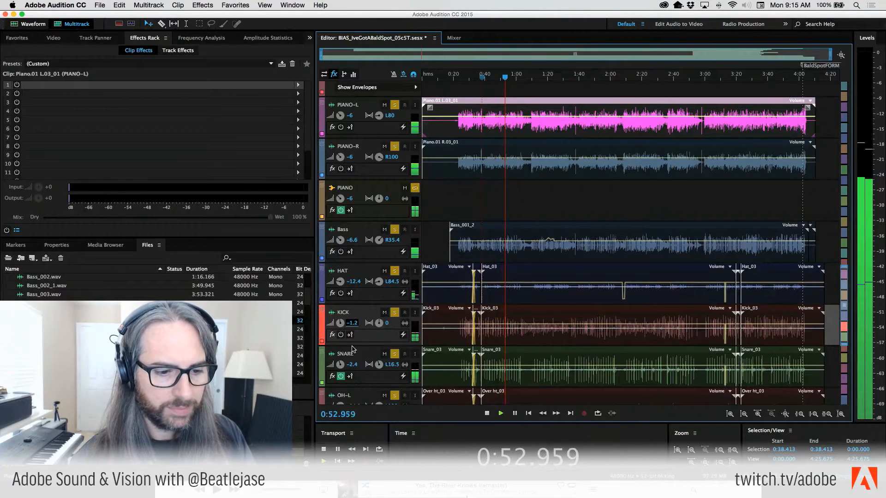
left_click_drag(354, 366, 354, 363)
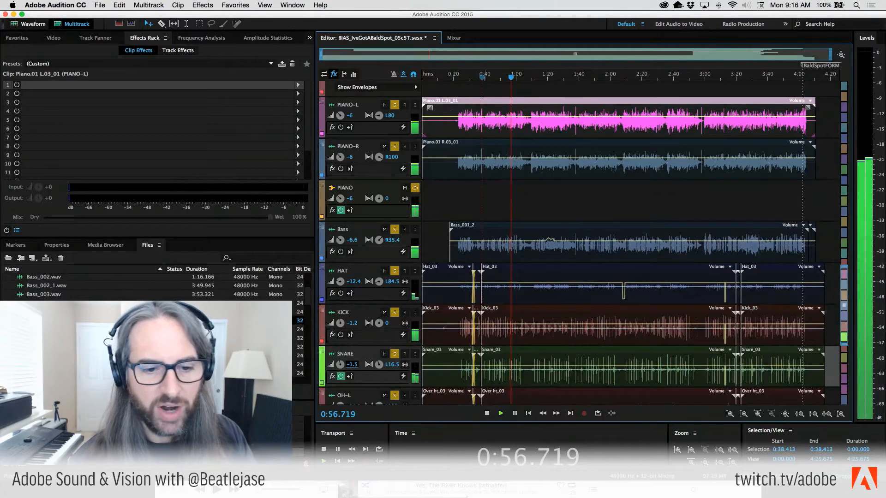
key("space")
Select the time range from 0:37.790 to 1:45.661 and start a multitrack mixdown export of that time selection.
left_click(479, 197)
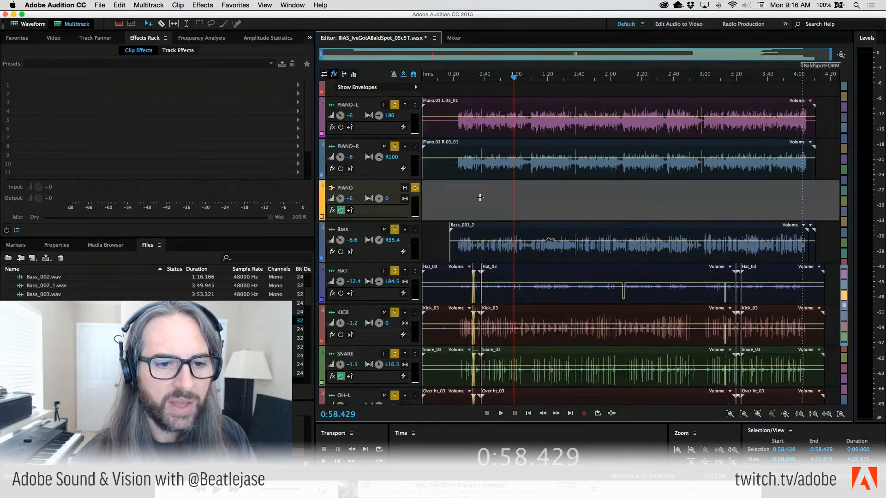
left_click_drag(481, 198, 587, 194)
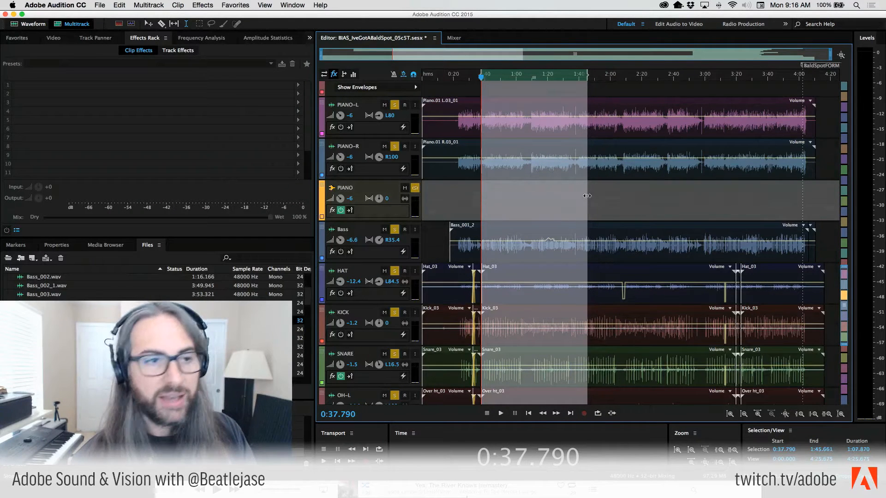
left_click(90, 6)
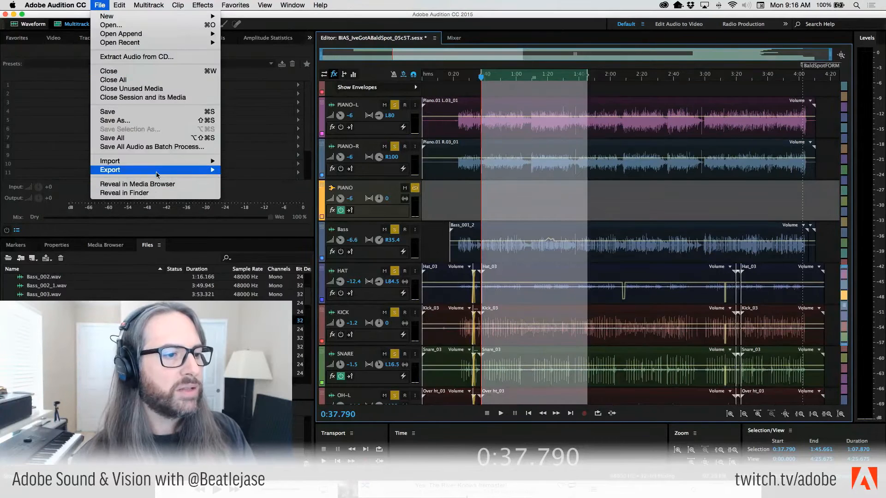
mouse_move(157, 169)
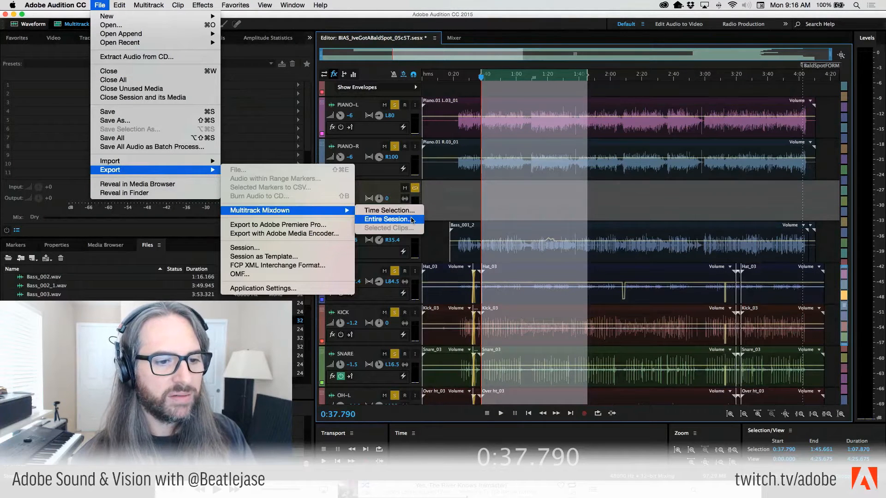
left_click(386, 215)
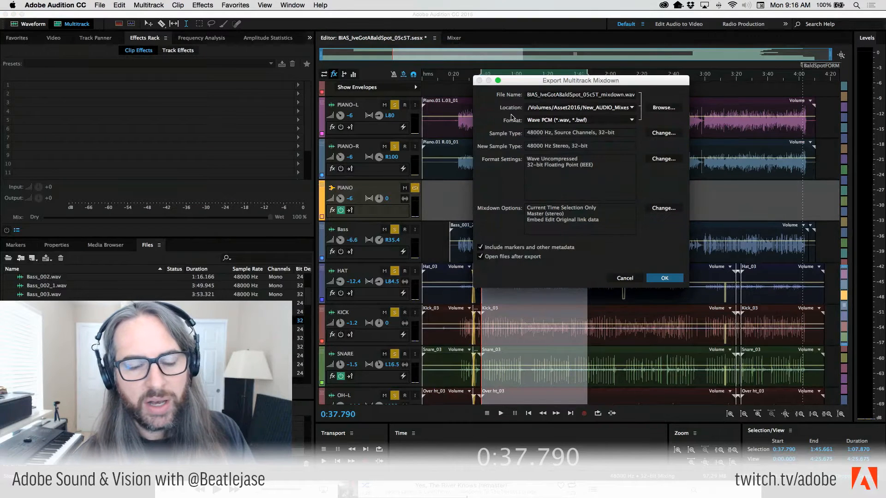
Name the mixdown file IveGotABaldSpot_05cST_mixROUGH.wav and set its export location to the Desktop.
left_click(627, 99)
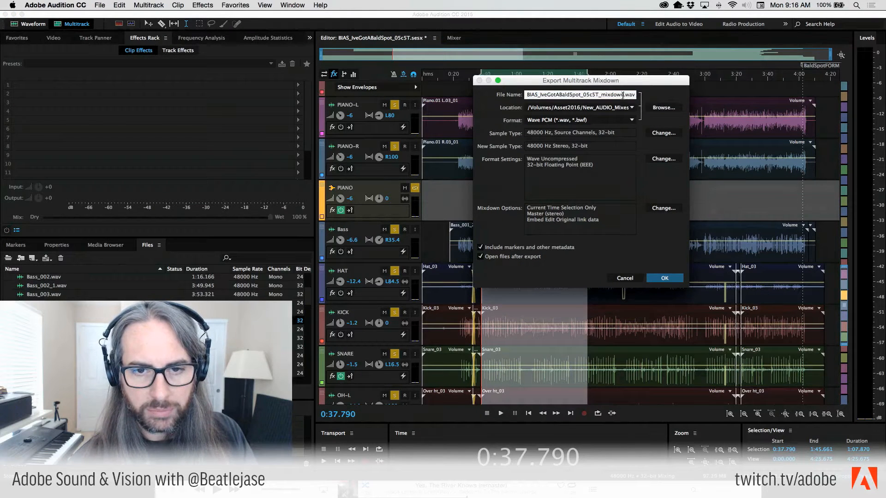
key("BackSpace")
key("BackSpace")
key("BackSpace")
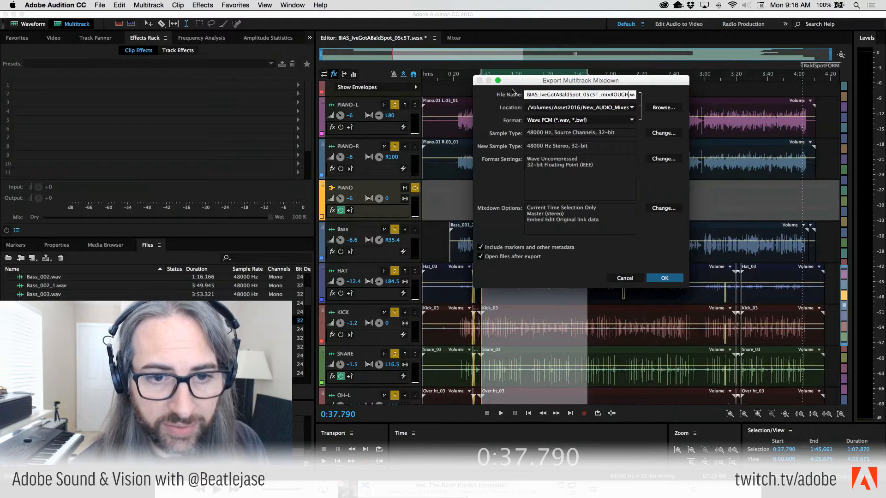
left_click(541, 95)
key("BackSpace")
key("BackSpace")
key("BackSpace")
key("BackSpace")
key("BackSpace")
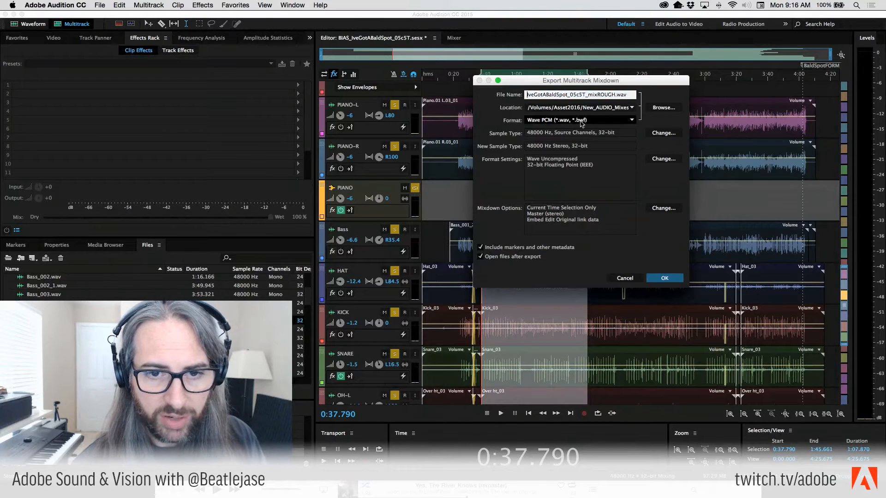
left_click(631, 108)
left_click(292, 135)
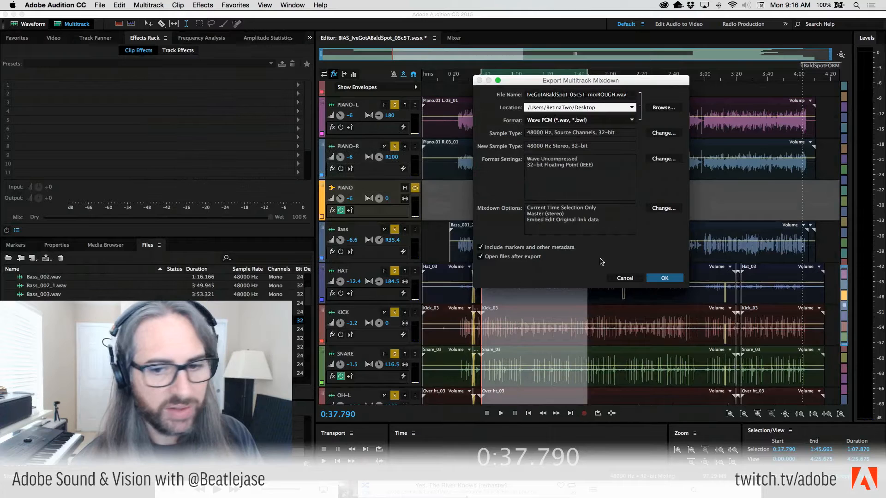
Run the mixdown export and open the resulting IveGotABaldSpot_05cST_mixROUGH.wav in the waveform editor.
left_click(666, 278)
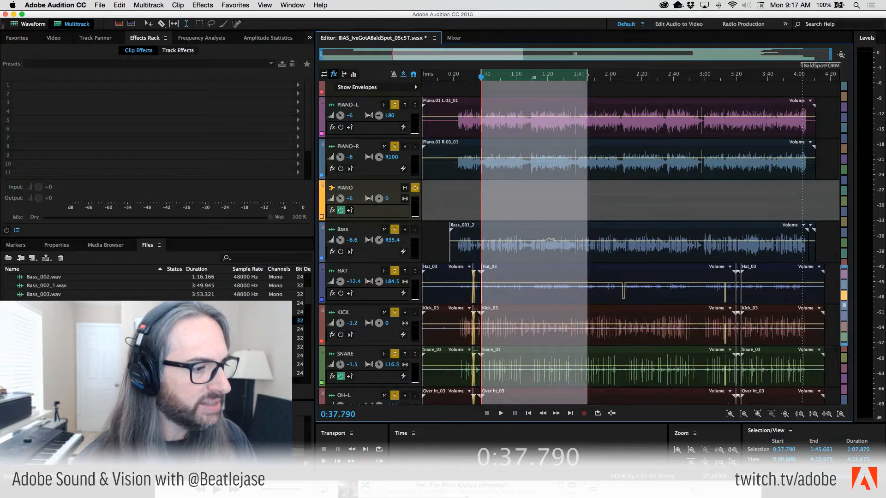
scroll(154, 327, "down", 10)
scroll(155, 328, "down", 5)
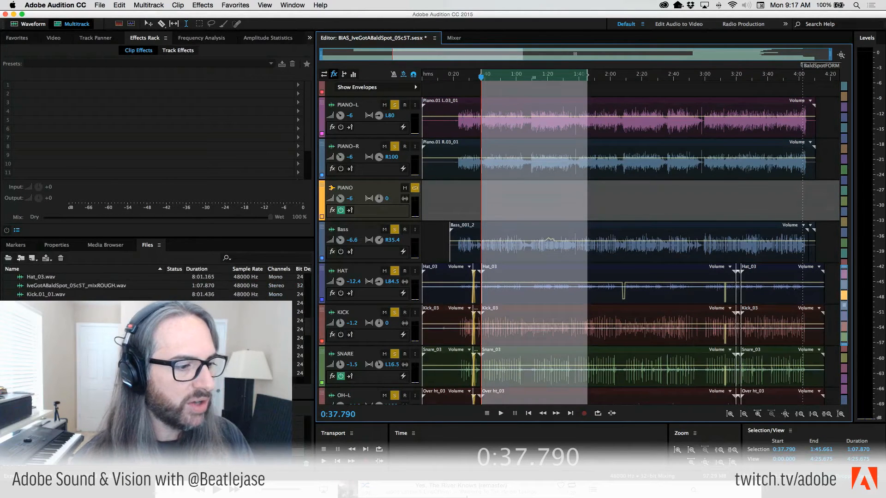
double_click(62, 296)
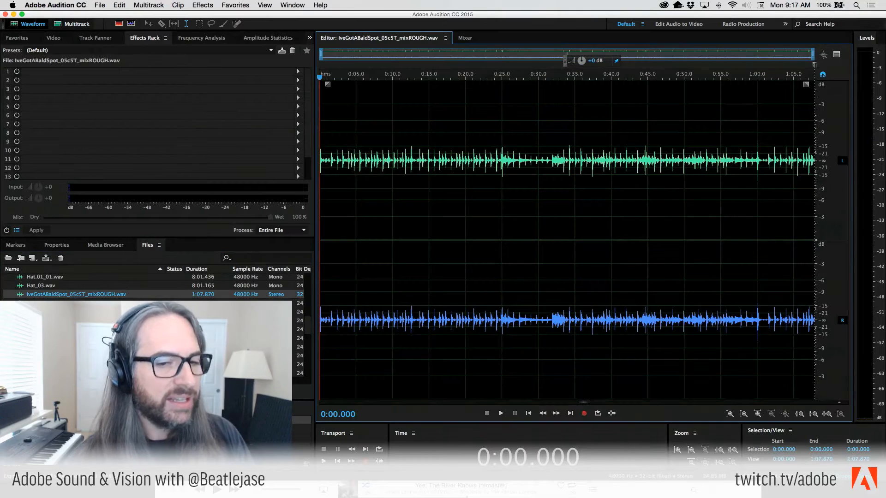
Raise the overall gain of the mixdown file, play it while watching its frequency analysis, and stop playback.
left_click_drag(592, 61, 596, 66)
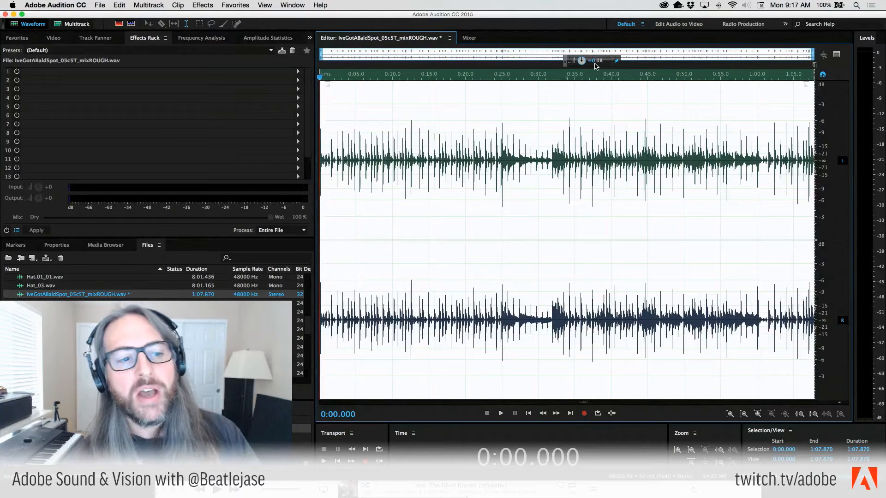
key("space")
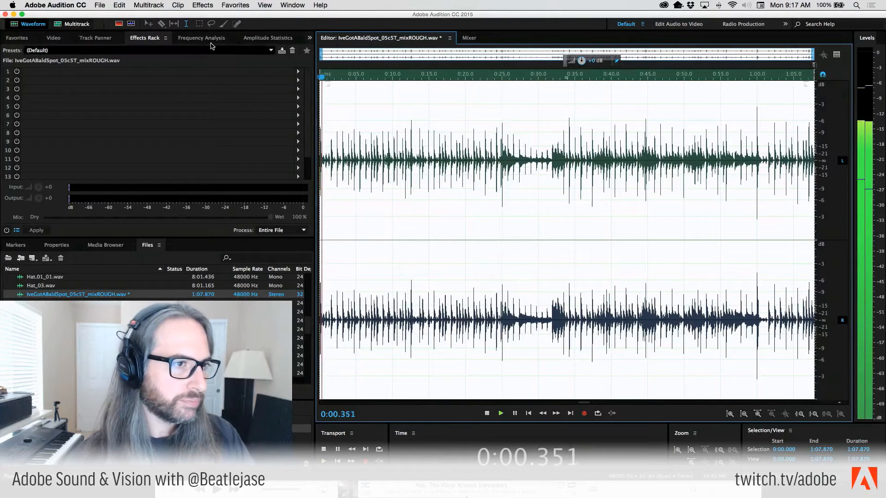
key("alt+z")
left_click(439, 180)
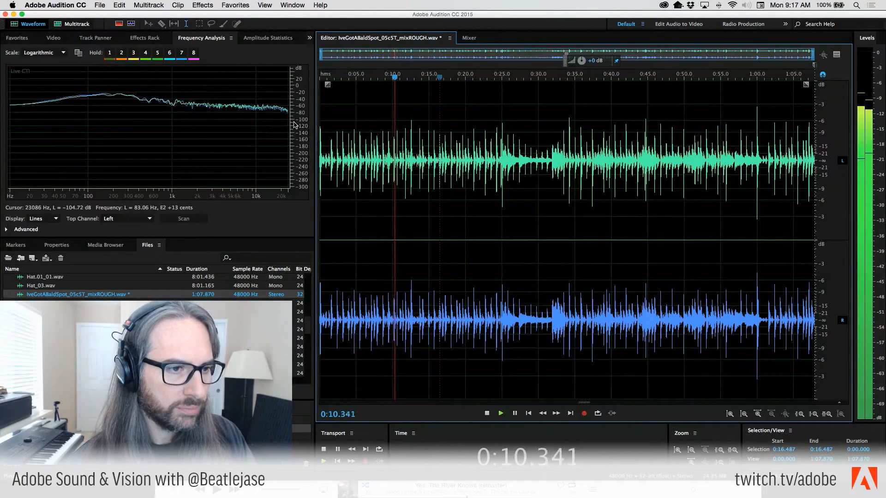
key("space")
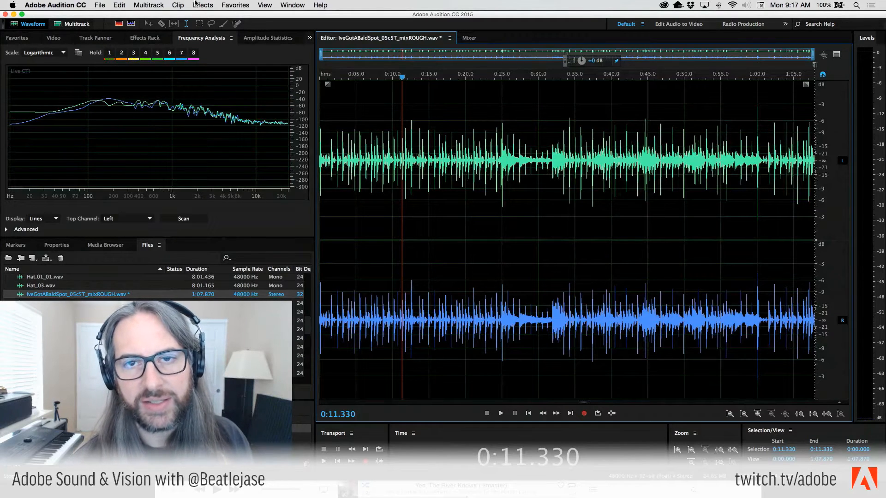
Insert a Graphic Equalizer (10 Bands) in the first slot of the effects rack and load its (Default) preset.
left_click(148, 38)
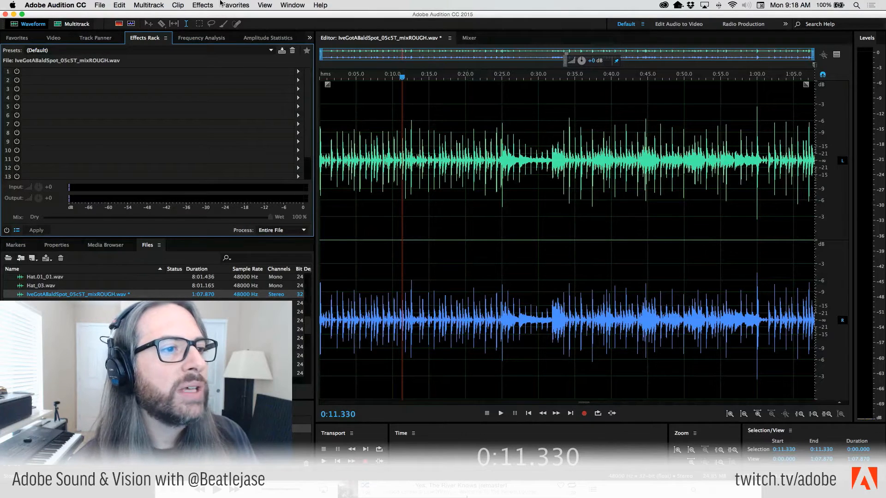
left_click(298, 72)
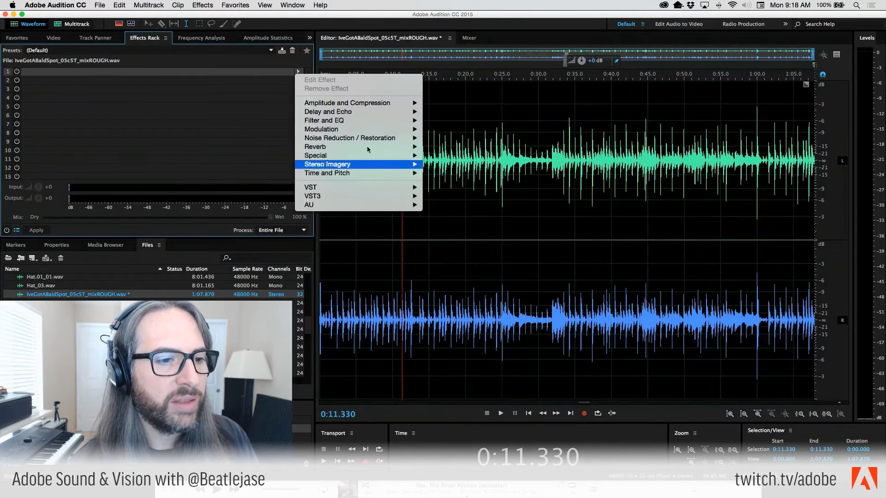
mouse_move(373, 124)
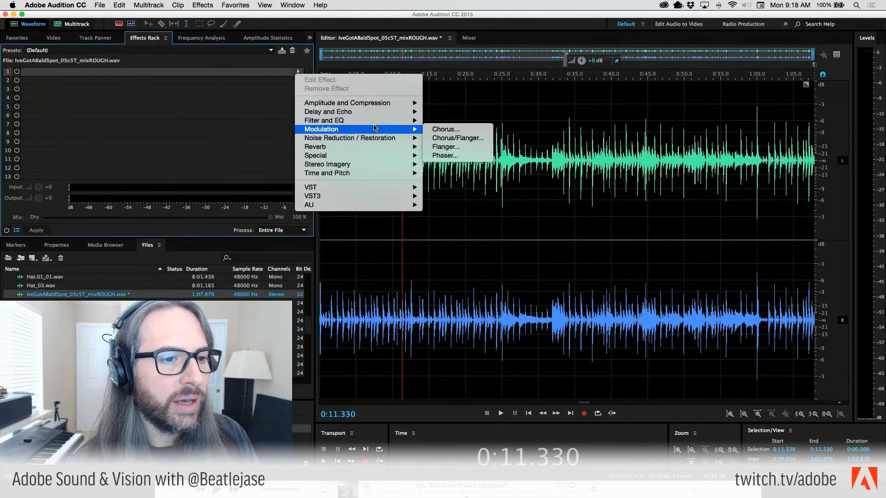
left_click(482, 129)
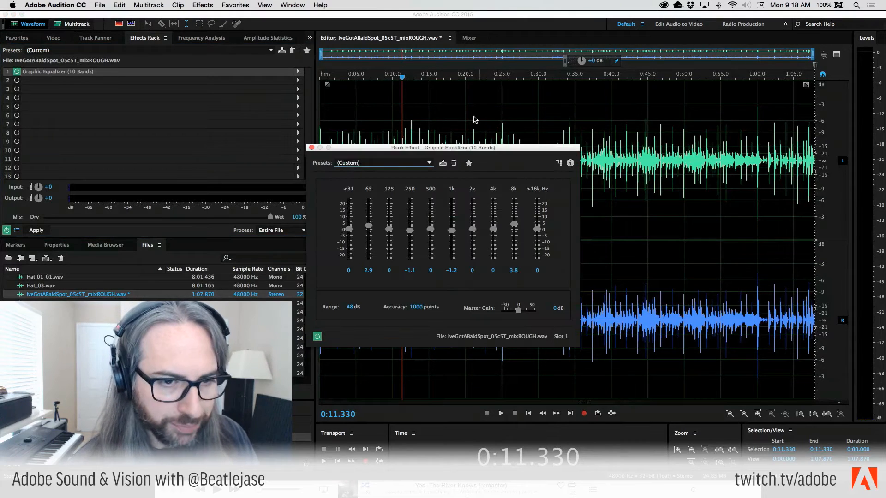
left_click_drag(451, 147, 581, 76)
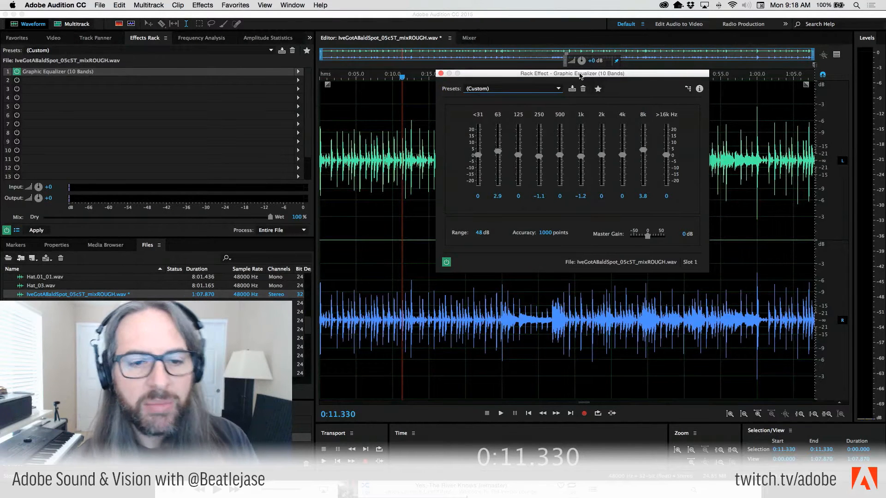
left_click(558, 89)
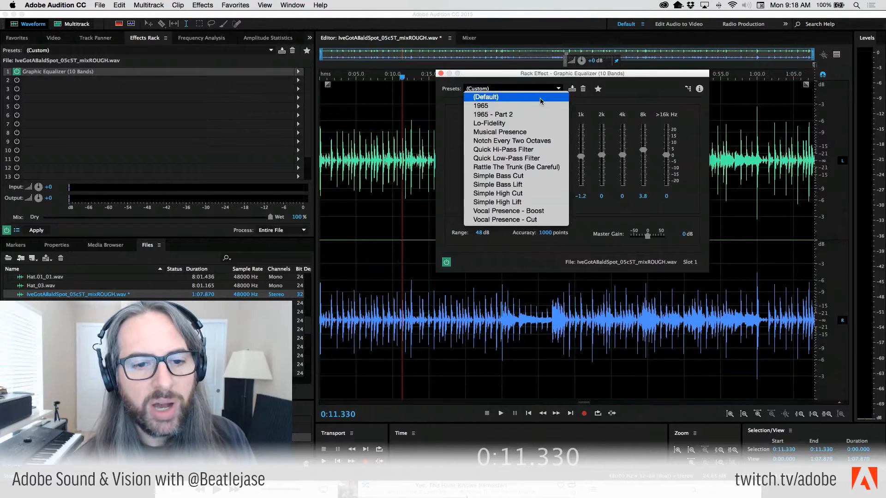
left_click(541, 100)
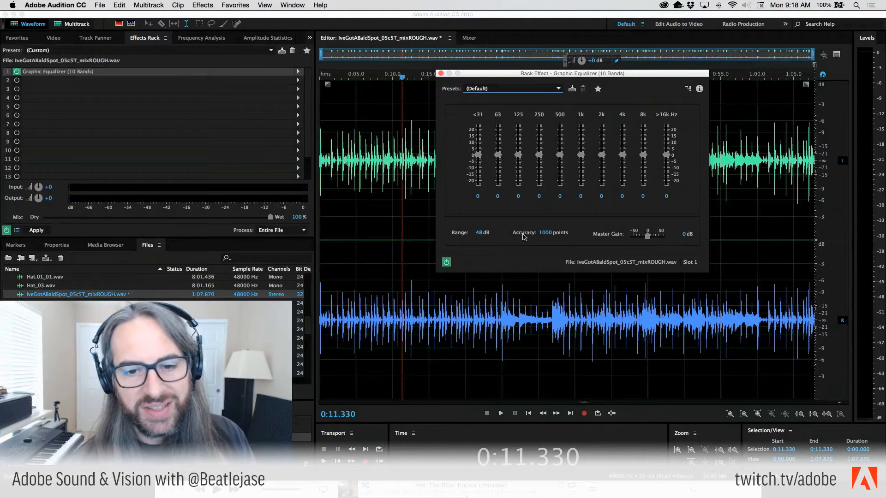
left_click(557, 88)
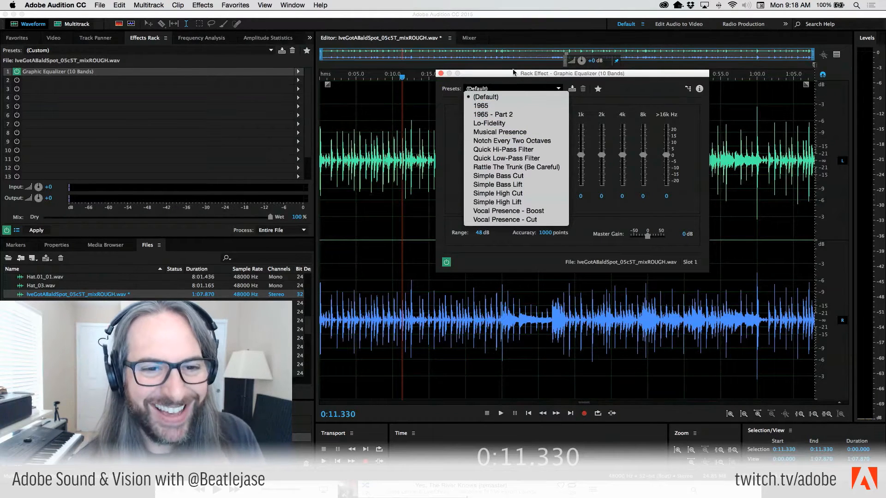
left_click(513, 77)
Insert a Parametric Equalizer in the second slot of the effects rack and load its Full Reset preset.
left_click(298, 83)
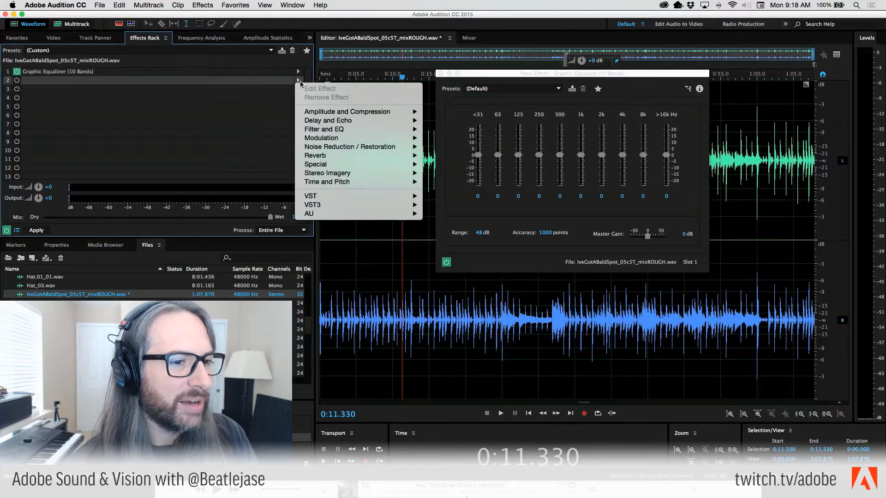
mouse_move(348, 131)
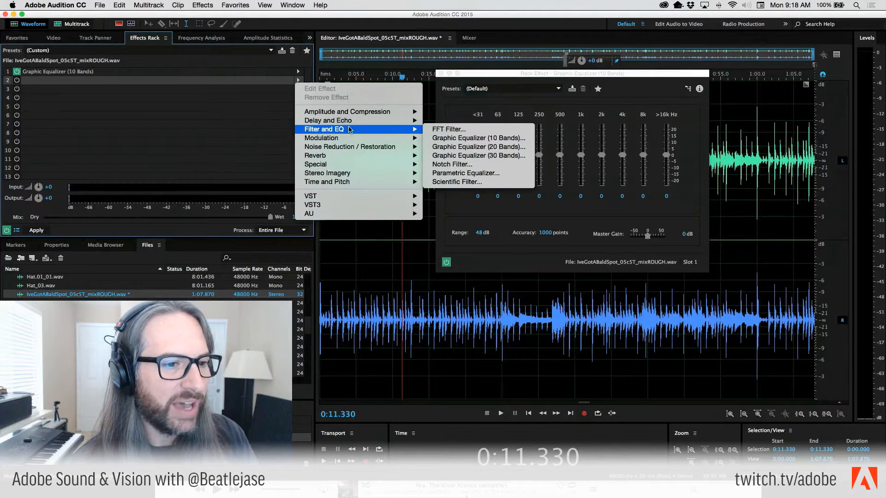
left_click(465, 173)
left_click(381, 142)
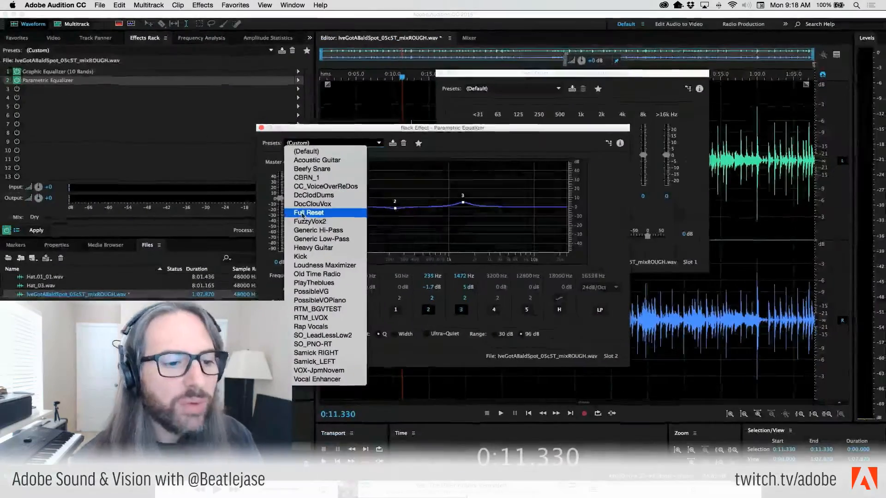
left_click(301, 215)
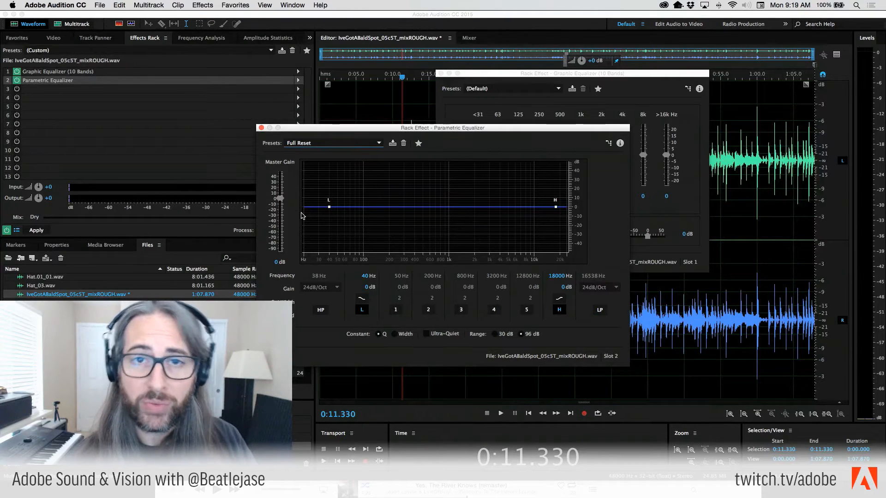
Close the Parametric Equalizer window, bypass that effect, and play a stretch of the mixdown through the flat Graphic Equalizer.
left_click(261, 128)
left_click(16, 82)
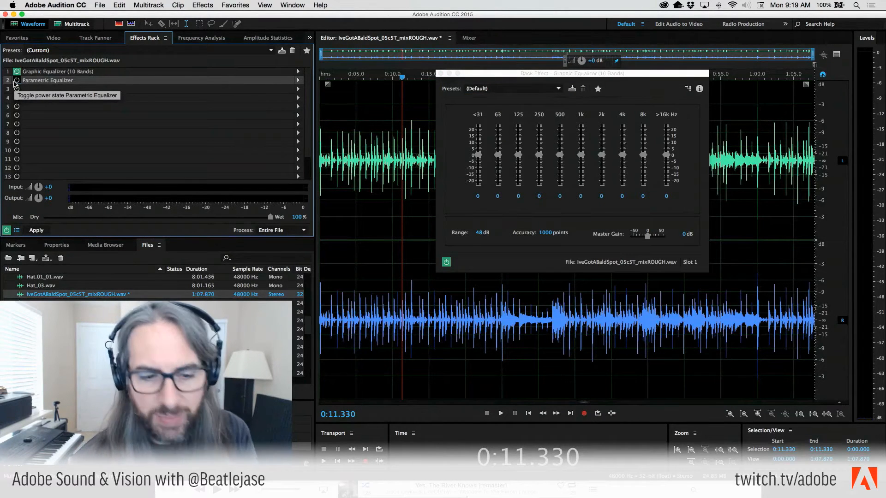
key("space")
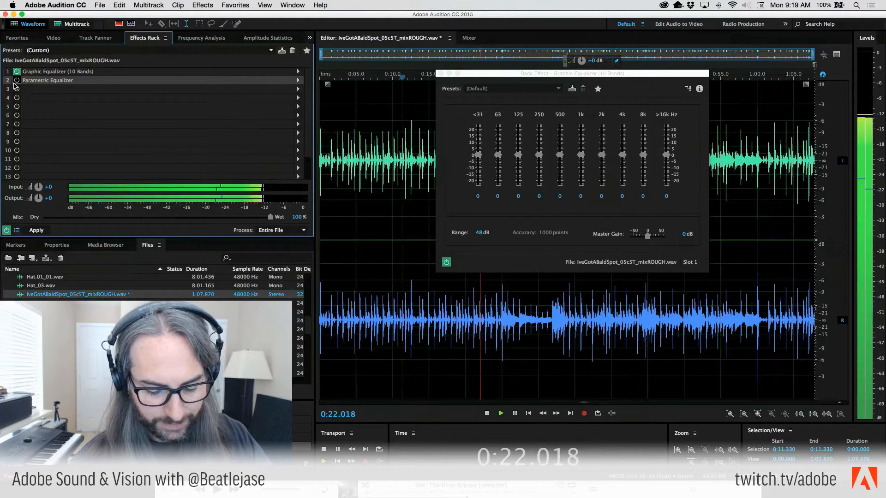
key("space")
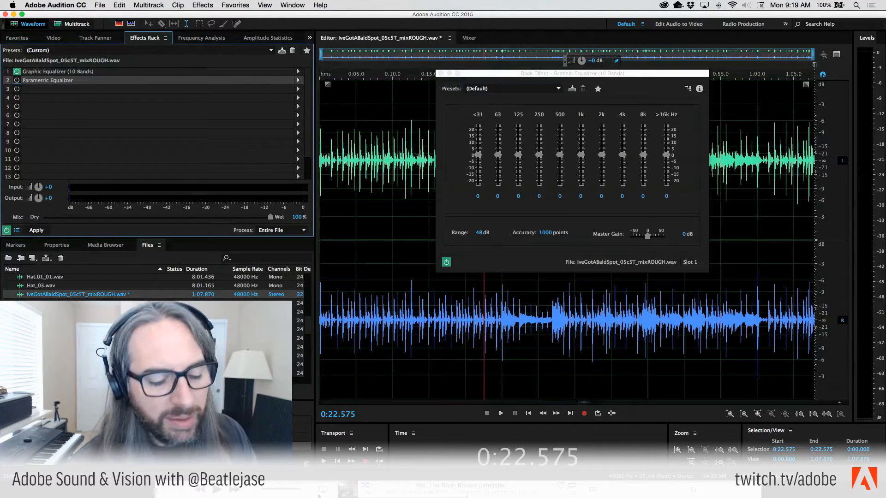
Switch to the PDF in Preview and examine the key vocal frequencies, especially the muddiness range of 200Hz-250Hz, and move its window aside.
key("super+Tab")
key("super+Tab")
key("super+Tab")
key("super+Tab")
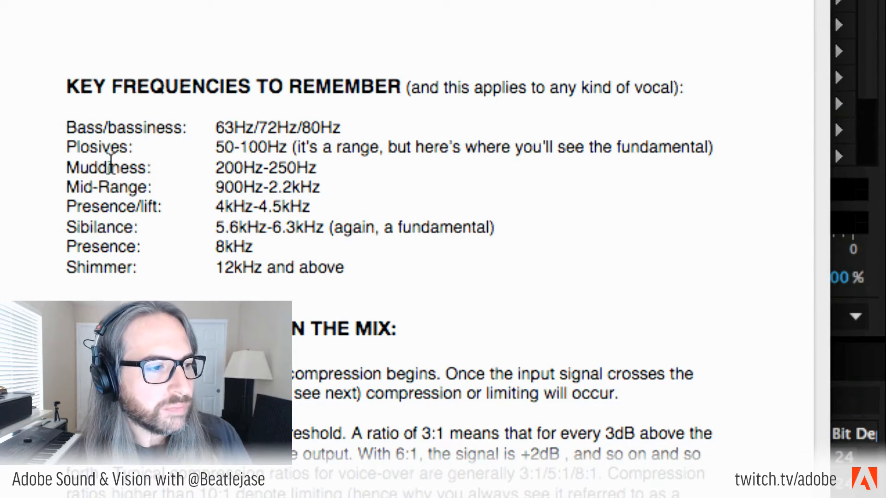
left_click_drag(81, 166, 311, 148)
left_click(326, 165)
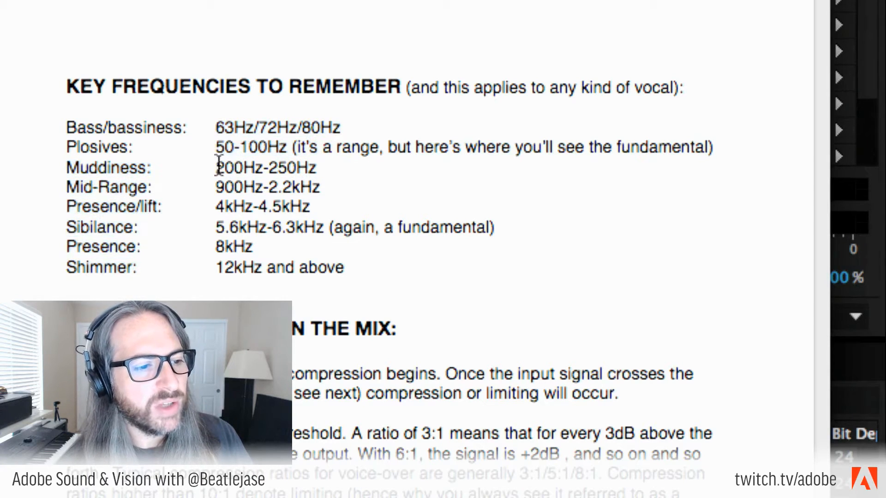
left_click_drag(214, 168, 250, 169)
left_click(326, 168)
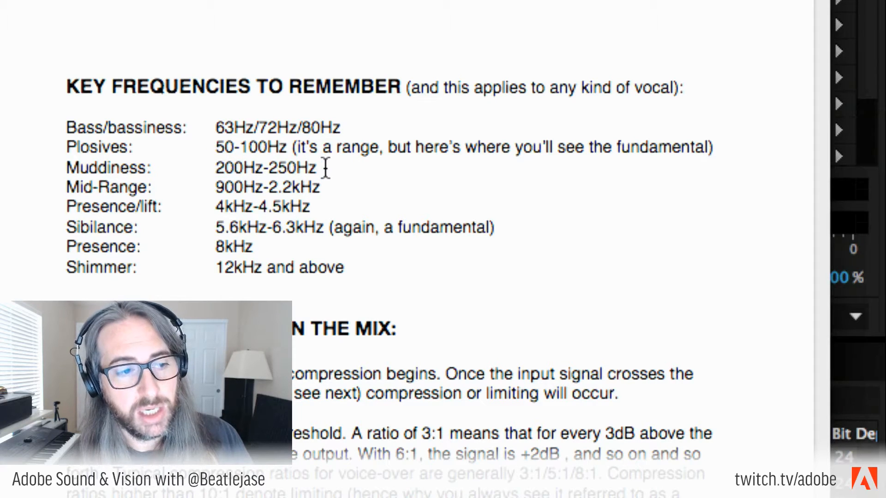
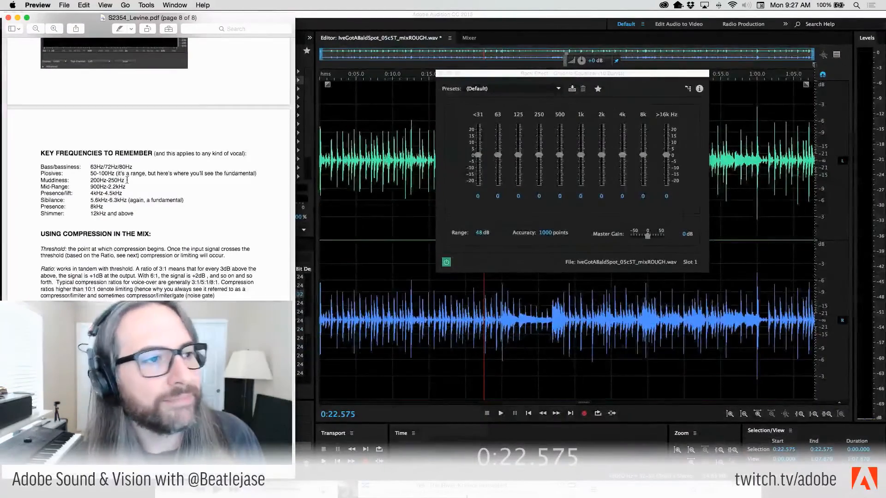
left_click_drag(157, 17, 473, 2)
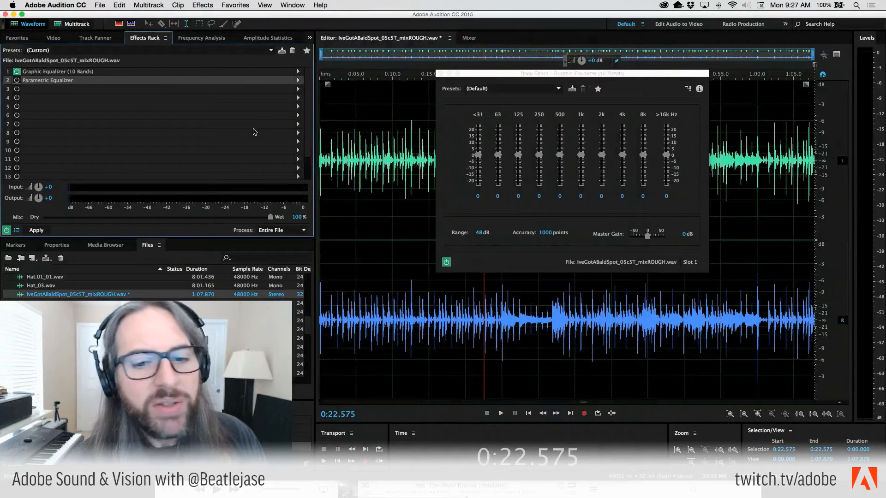
Play the mixdown from 0:04.254 and boost the 63 Hz band of the Graphic Equalizer to 15.6.
left_click(253, 131)
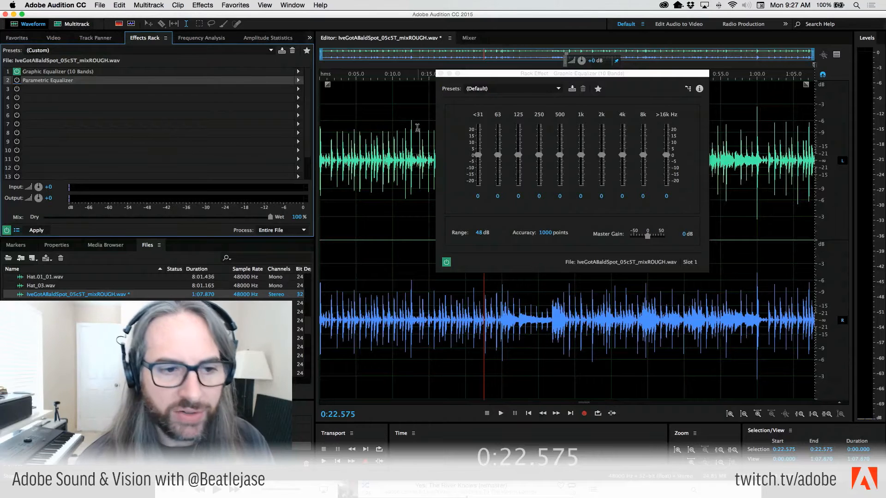
left_click(352, 119)
key("space")
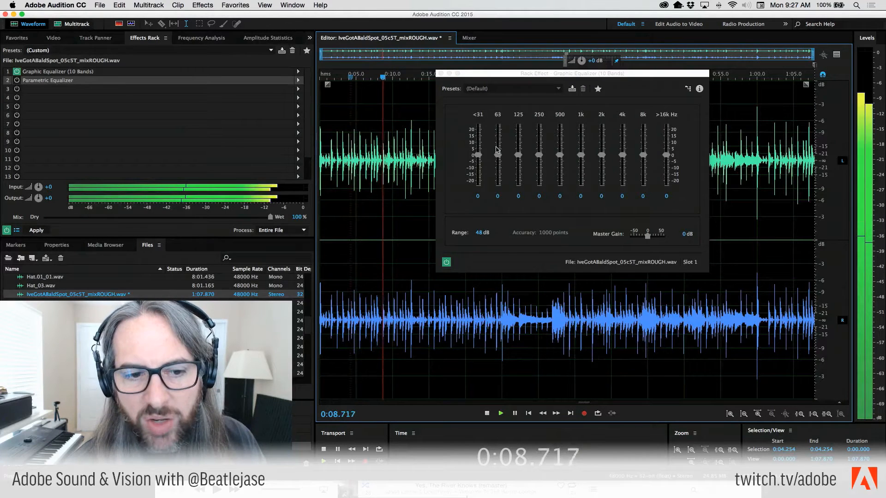
left_click_drag(498, 156, 498, 137)
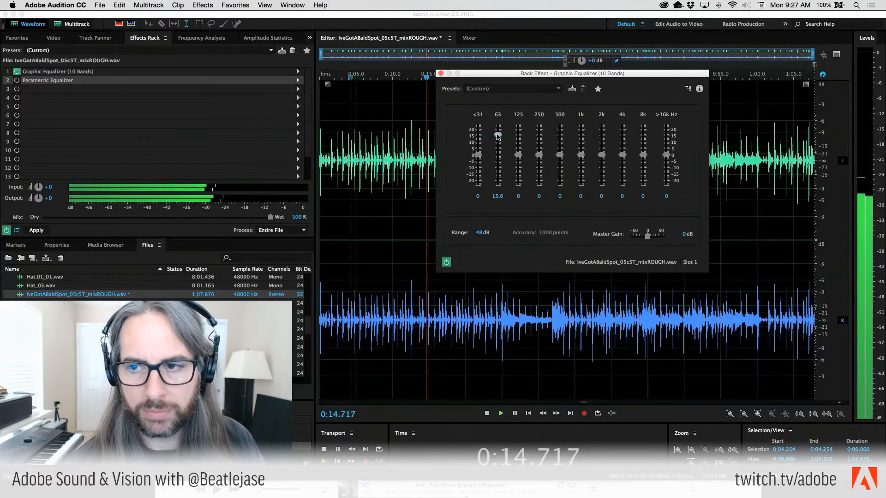
Watch the frequency analysis at a tighter decibel scale while cutting the 63 Hz band to -22.6 and returning it to 0.5, and stop playback.
left_click(201, 38)
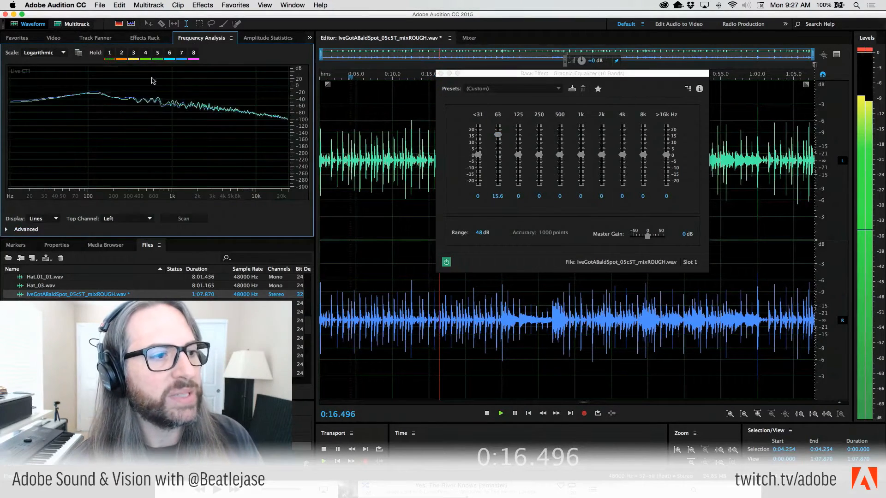
left_click_drag(300, 79, 302, 131)
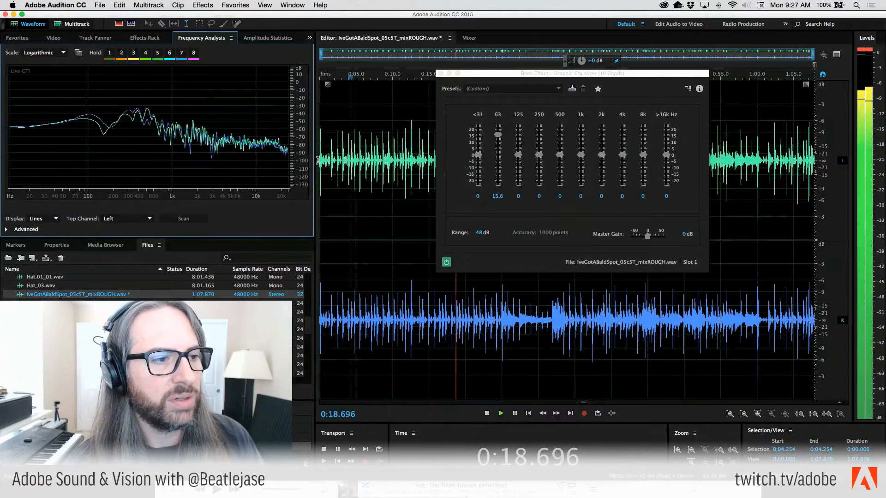
left_click_drag(497, 135, 498, 184)
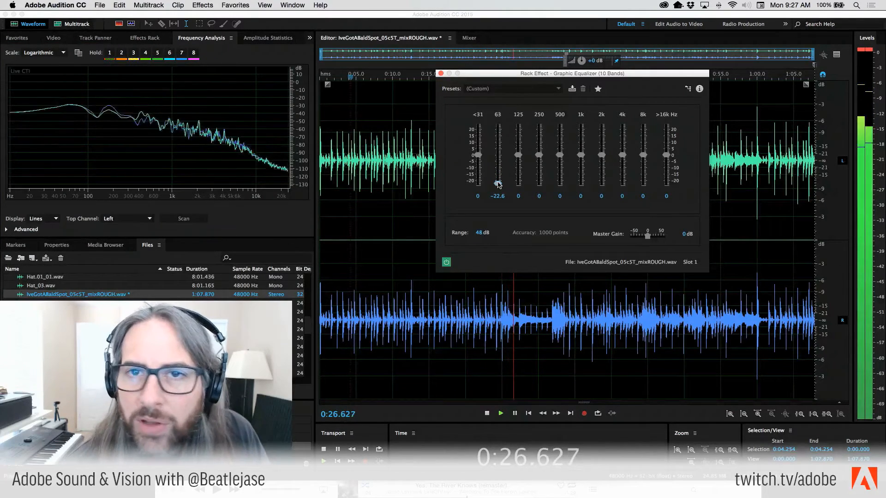
left_click_drag(498, 184, 498, 154)
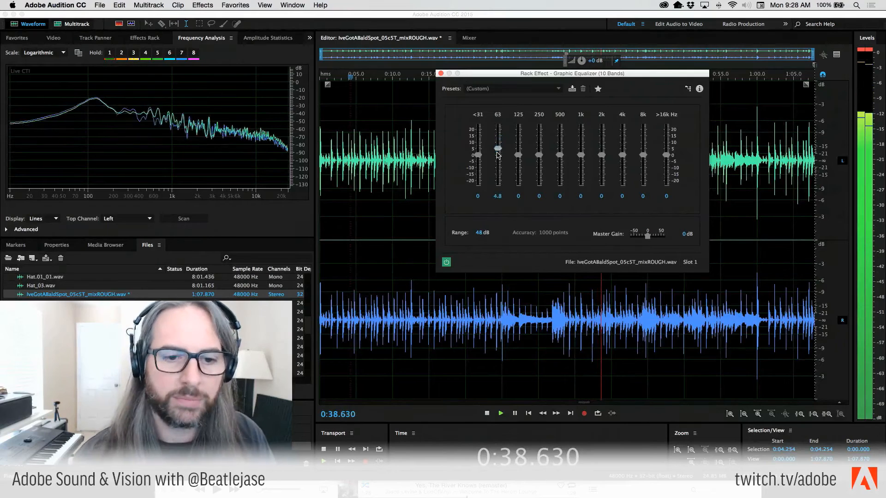
key("space")
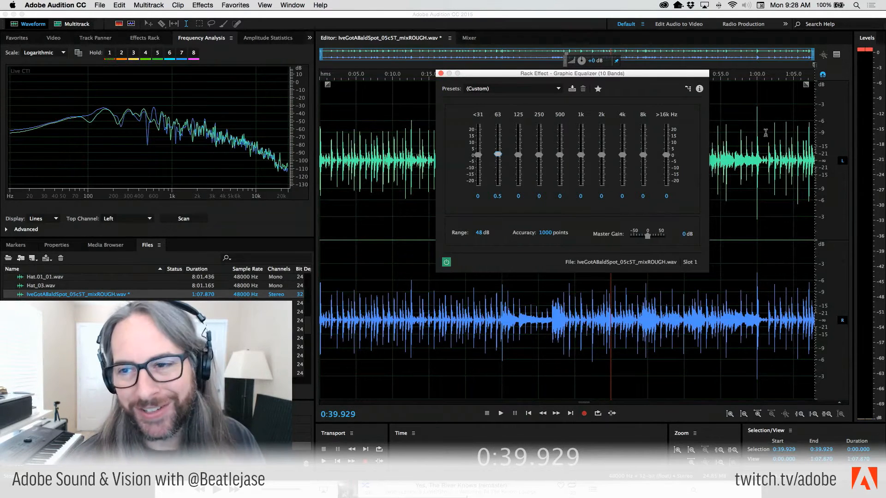
Try the Graphic Equalizer's 63 Hz band at 12.5 and 2.6, and set it to 5.6 while playing the mixdown from 0:10.000.
left_click(861, 50)
left_click_drag(498, 154, 498, 138)
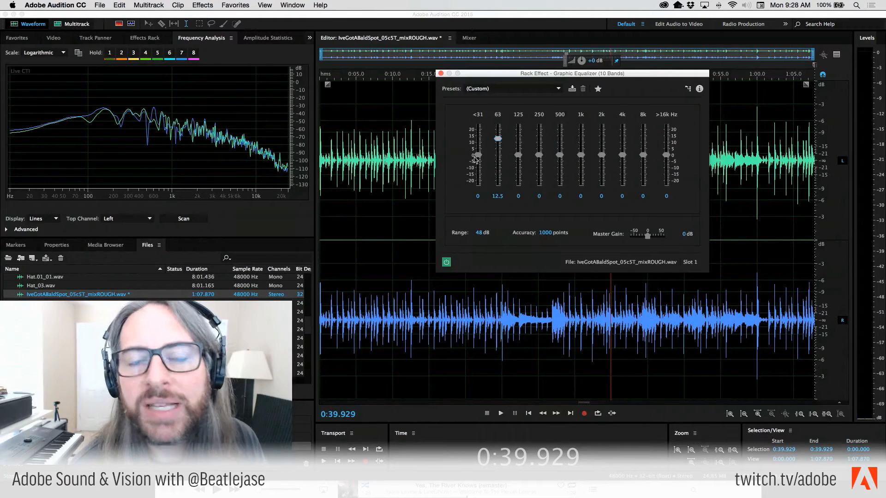
left_click_drag(498, 139, 498, 151)
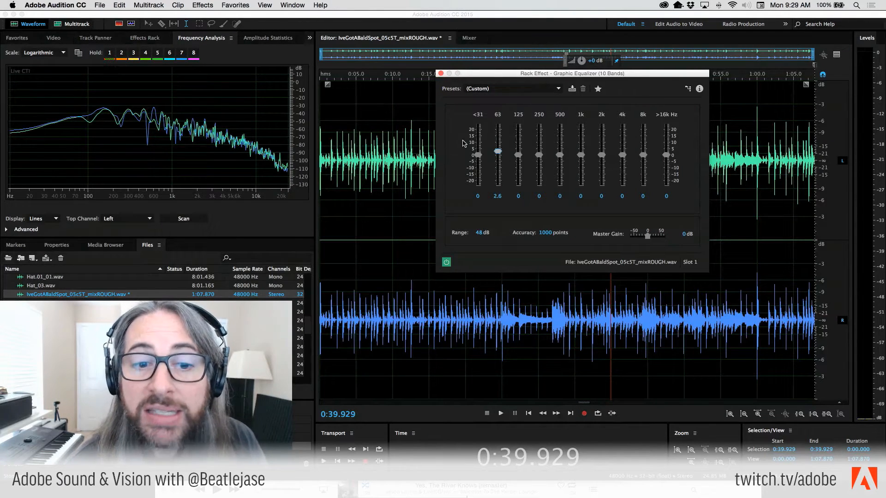
left_click(390, 136)
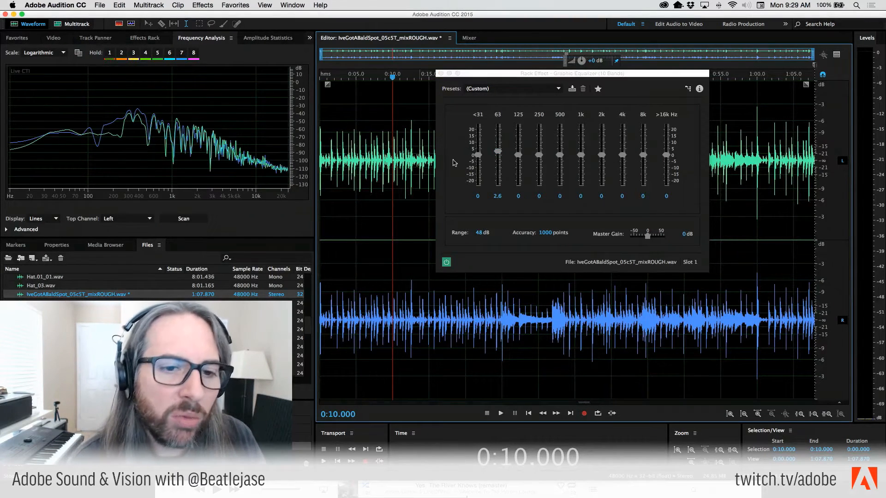
key("space")
left_click_drag(497, 152, 498, 148)
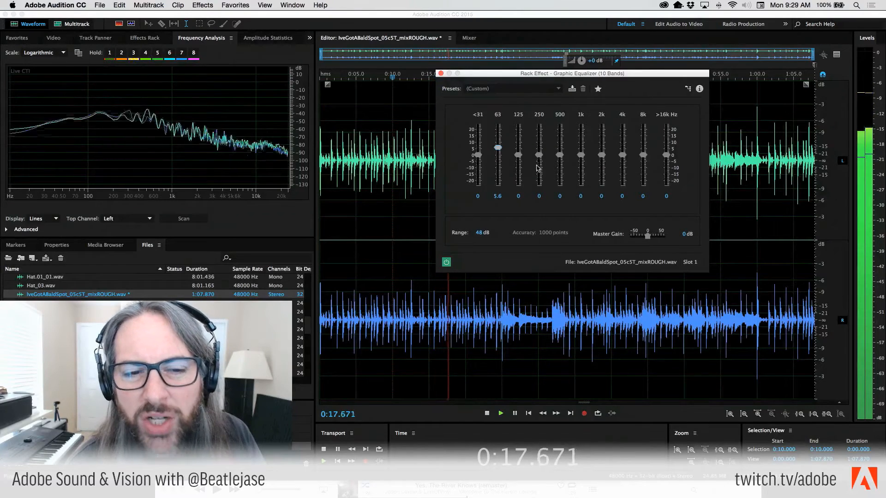
Boost the 250 Hz band to 12.4, cut it to -6.6, and compare the mix with the equalizer bypassed and enabled.
left_click_drag(538, 155, 540, 141)
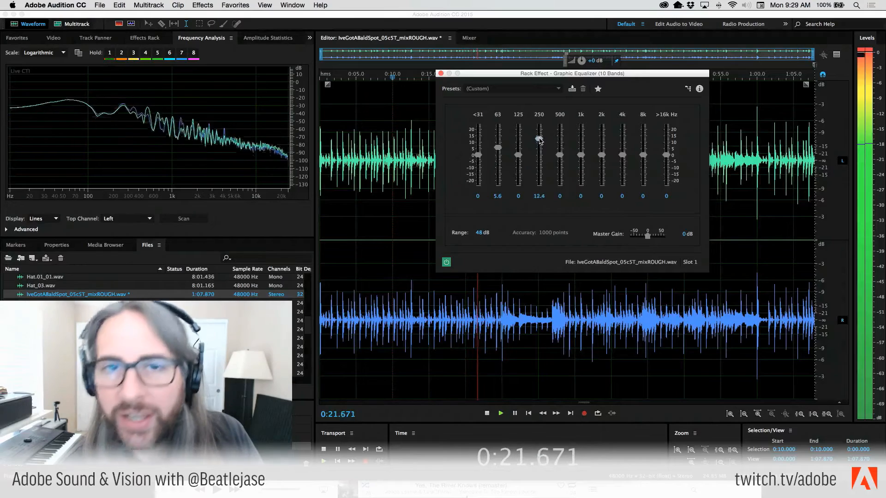
left_click_drag(539, 140, 539, 166)
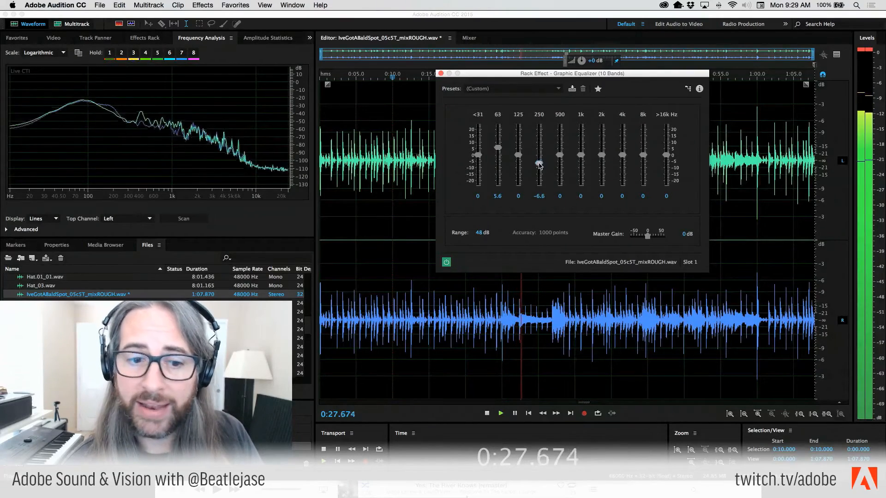
left_click(447, 263)
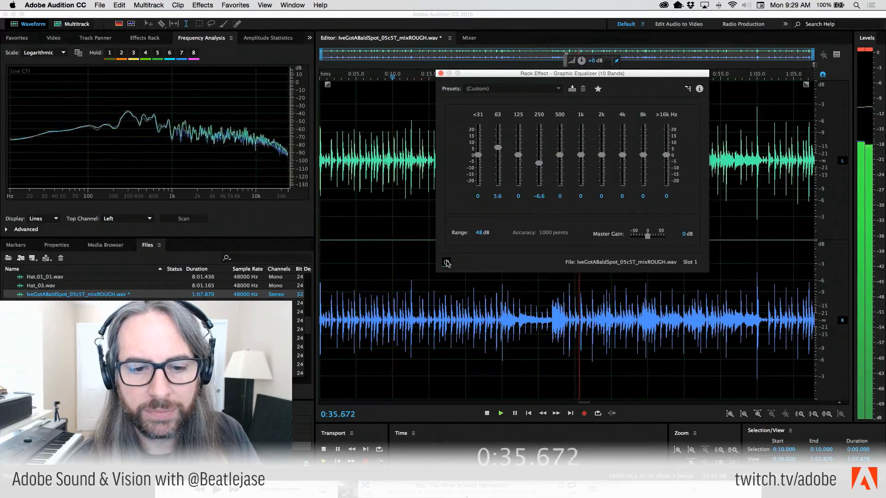
left_click(446, 263)
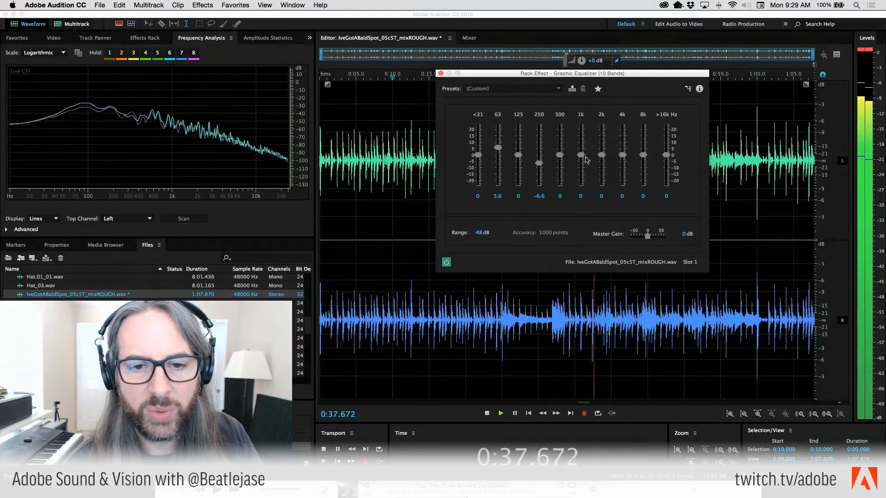
Raise the 1k band to 1.1, 4k to 2.1 and 8k to 7.6, and reset the level meter's clip indicators.
left_click_drag(581, 155, 643, 139)
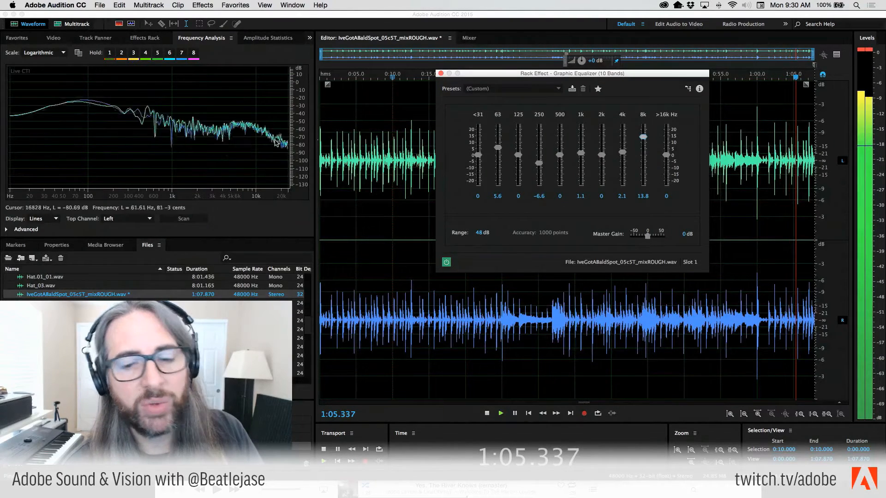
left_click_drag(643, 136, 645, 146)
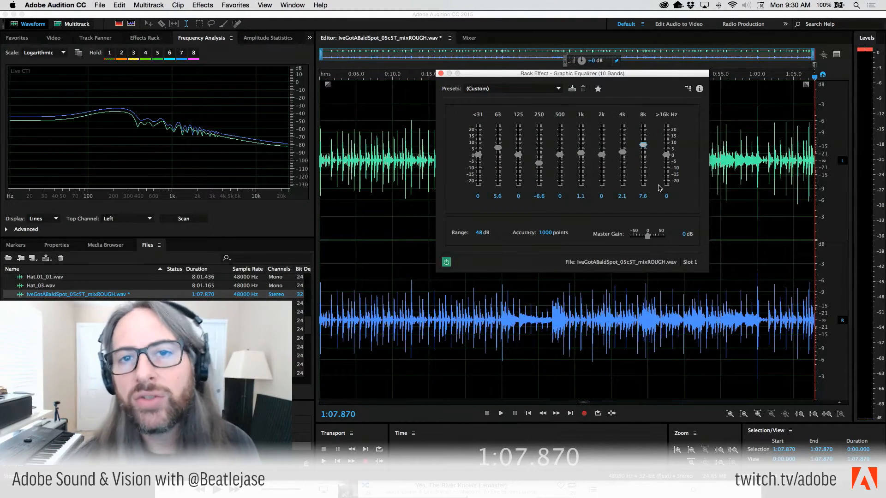
left_click(865, 56)
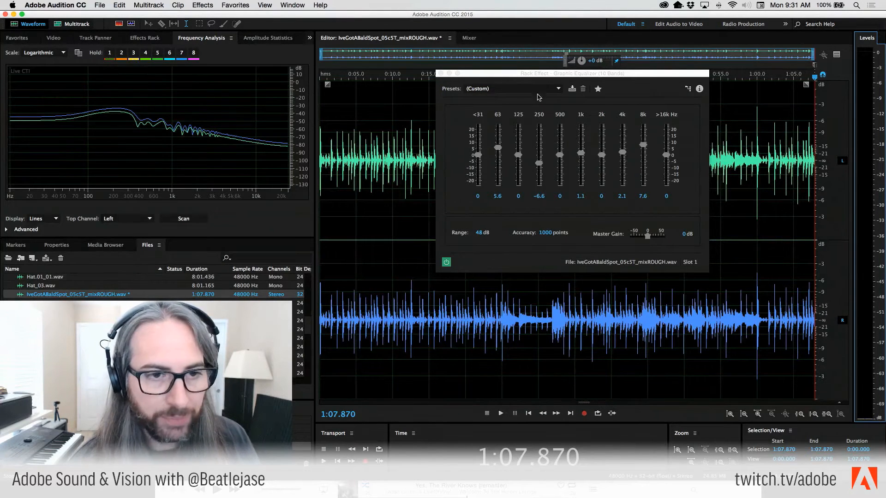
Replace the 10-band equalizer in the first effects rack slot with Graphic Equalizer (30 Bands) and reposition its window.
left_click(454, 82)
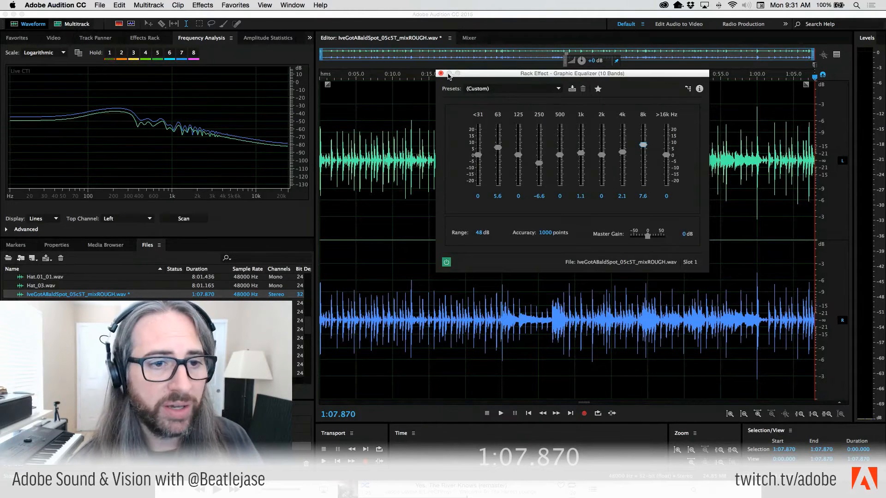
left_click(441, 73)
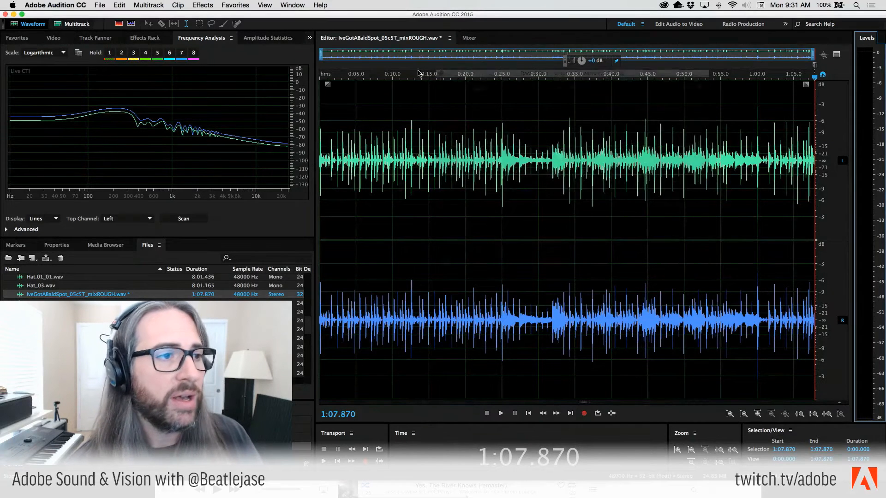
left_click(138, 39)
left_click(298, 71)
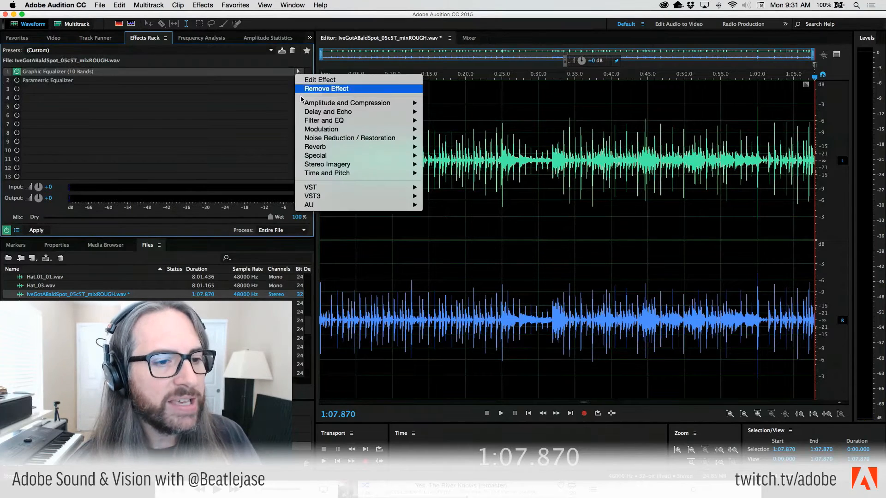
mouse_move(359, 119)
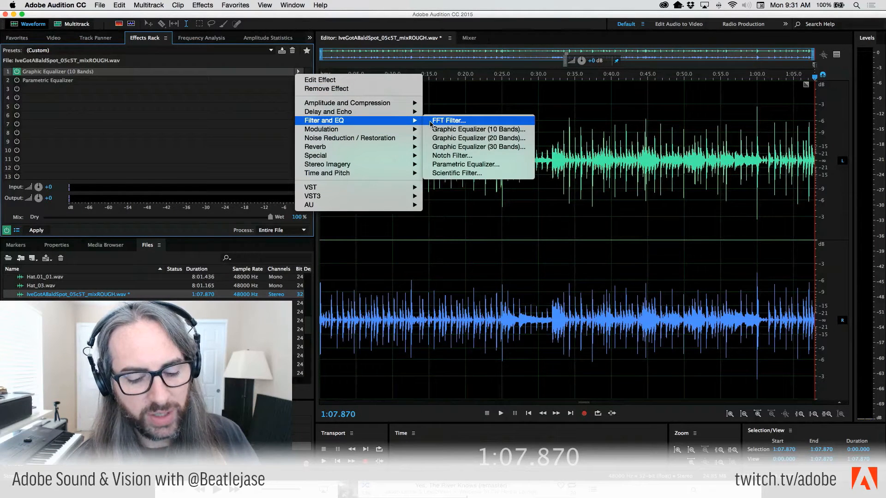
left_click(472, 147)
left_click_drag(419, 149, 481, 55)
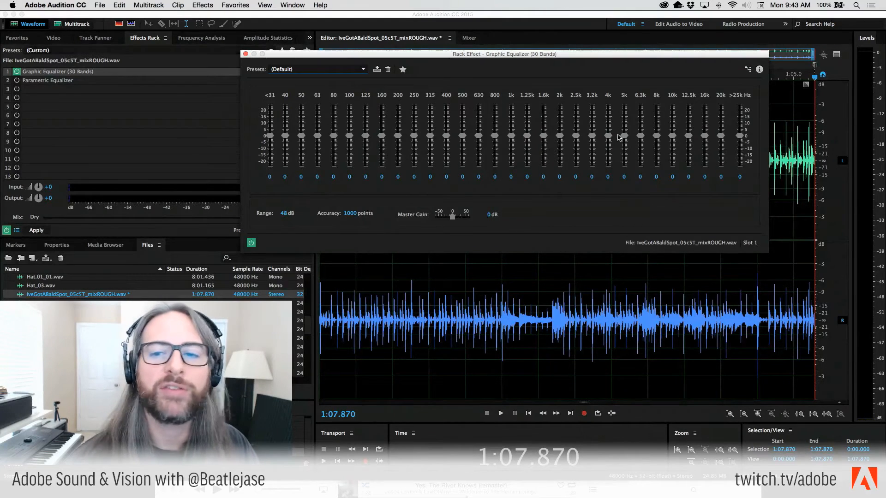
left_click_drag(603, 54, 582, 85)
Play the mixdown from 0:12.219 and set the 50, 63, 80, 200, 250 and 315 Hz bands to -5.7, 10.9, -3.9, -11.2, -3 and -1.6.
left_click(408, 286)
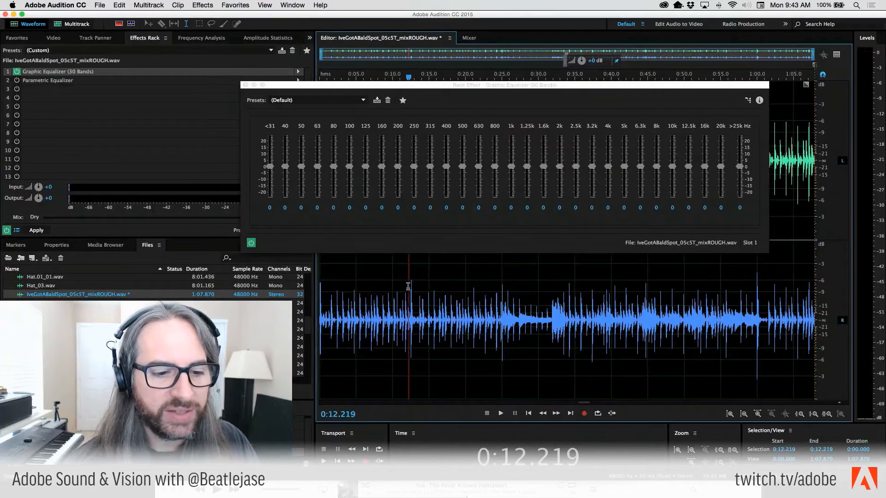
key("space")
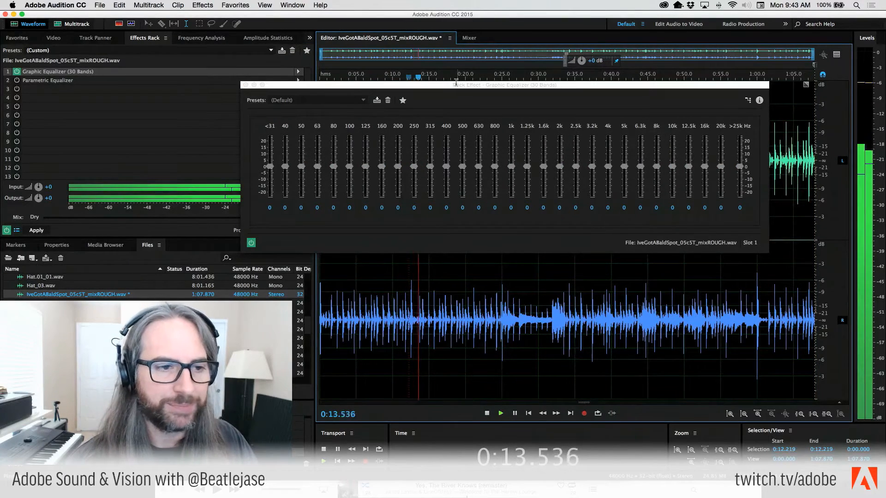
left_click_drag(456, 85, 480, 33)
mouse_move(340, 114)
left_mouse_down()
mouse_move(339, 97)
mouse_move(356, 118)
mouse_move(324, 121)
mouse_move(340, 99)
left_mouse_up()
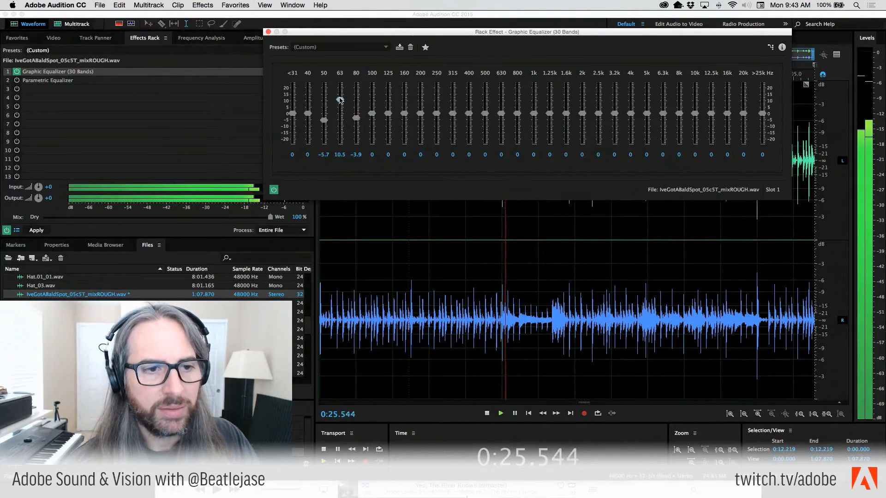
left_click_drag(420, 114, 452, 116)
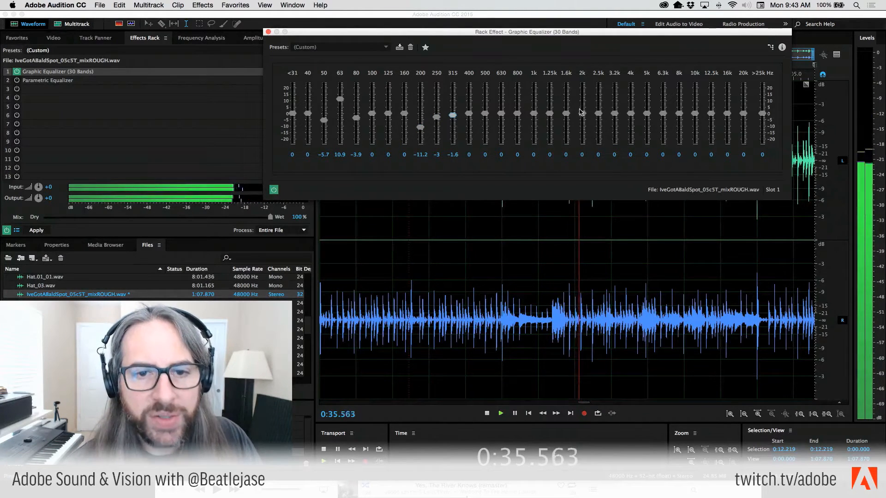
Set the 2k, 3.2k, 8k and 12.5k bands to 3.2, 1.9, 4.2 and 6.4, and cut the 500 Hz band to -3.7.
left_click_drag(582, 114, 614, 102)
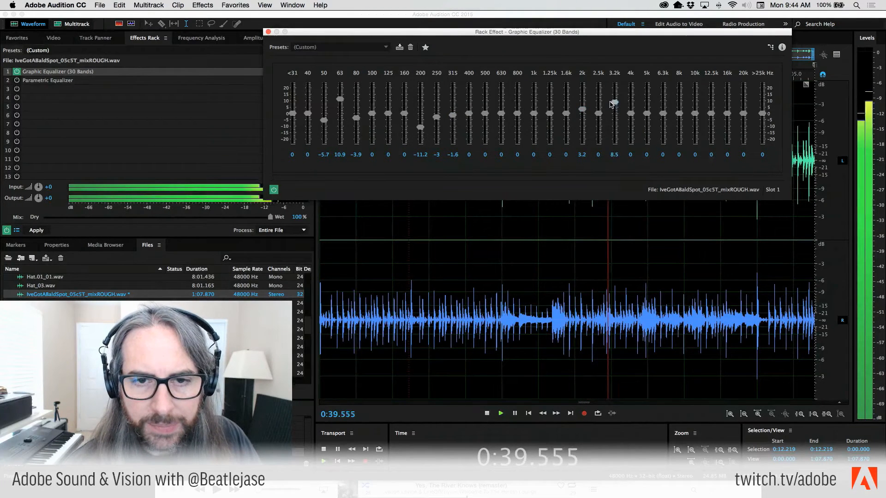
left_click_drag(613, 102, 611, 112)
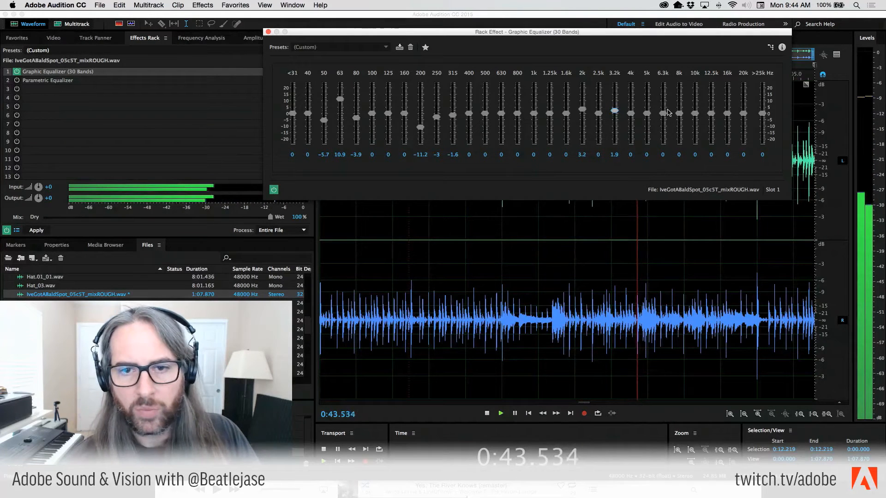
left_click_drag(680, 113, 711, 106)
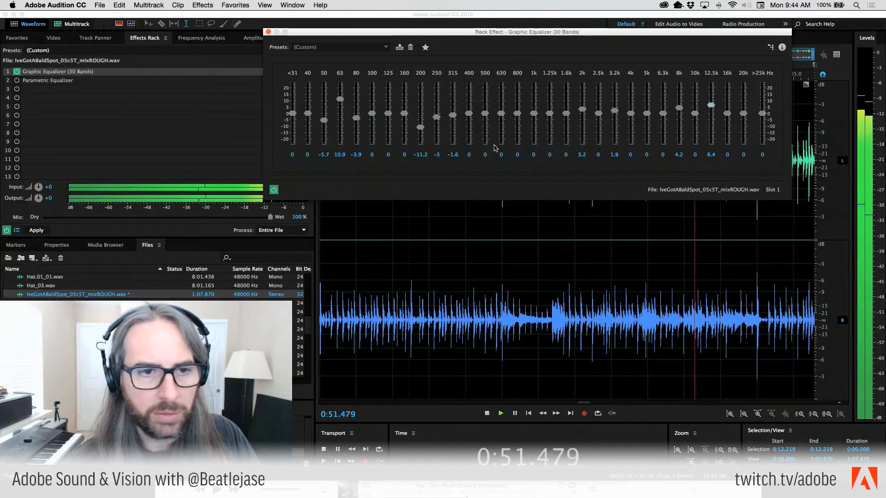
mouse_move(484, 113)
left_mouse_down()
mouse_move(486, 106)
mouse_move(485, 120)
left_mouse_up()
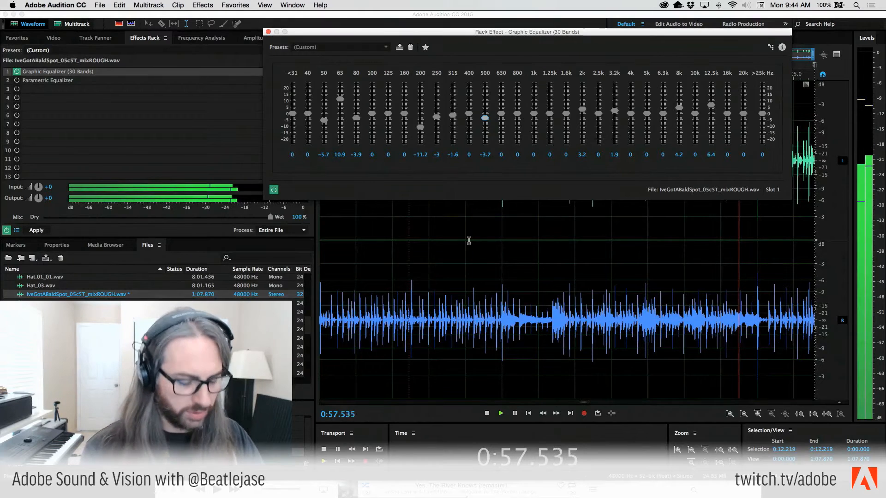
Play the mixdown from 0:31.607 with the 30-band equalizer bypassed, and switch the effect back on to compare.
key("j")
left_click(274, 189)
left_click(550, 277)
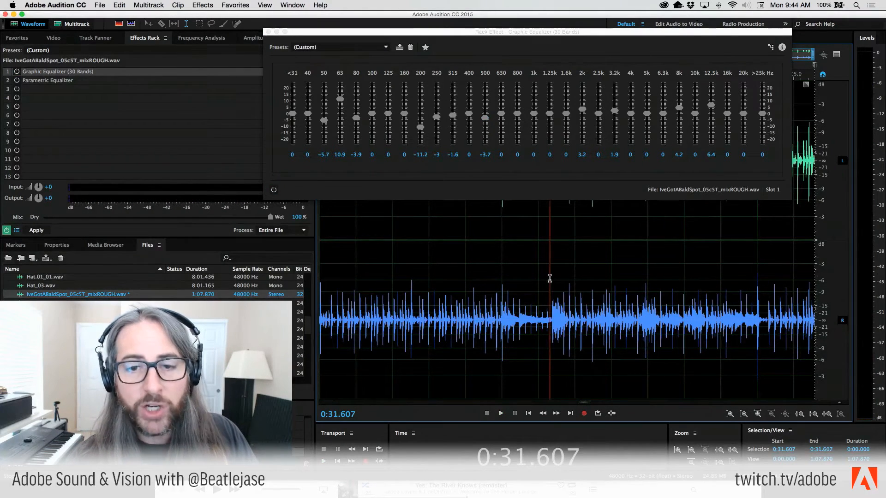
key("space")
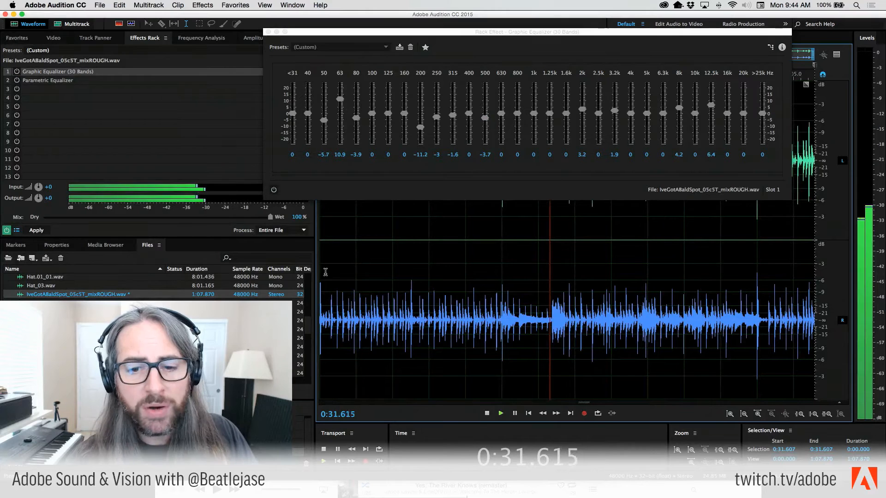
left_click(274, 190)
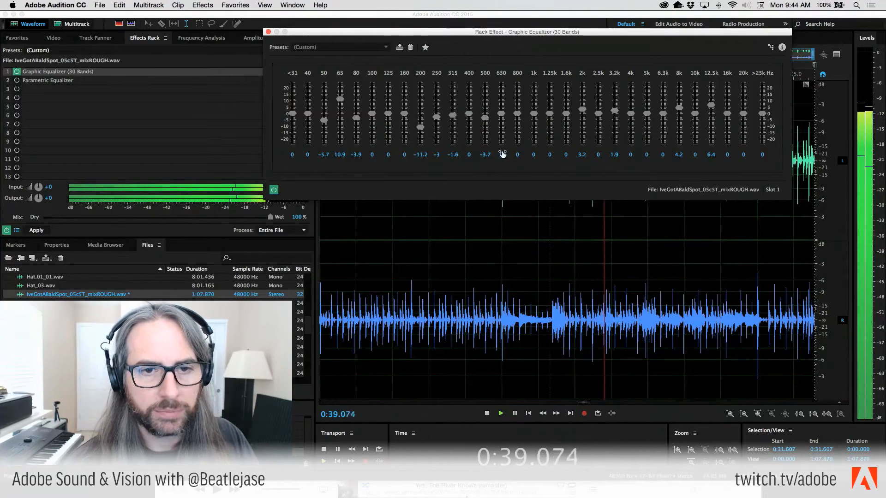
Raise the 1.25k band to 3.1, compare the mix with the equalizer bypassed and enabled, and stop playback.
left_click_drag(545, 117, 548, 113)
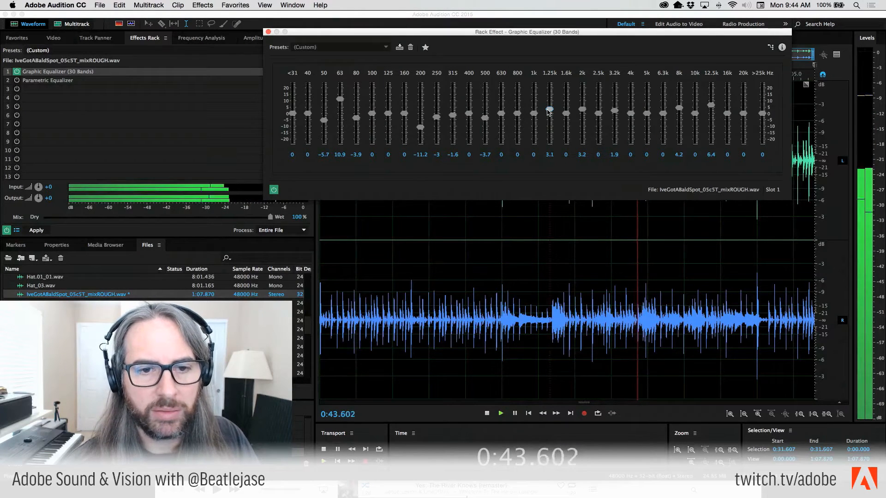
left_click(273, 190)
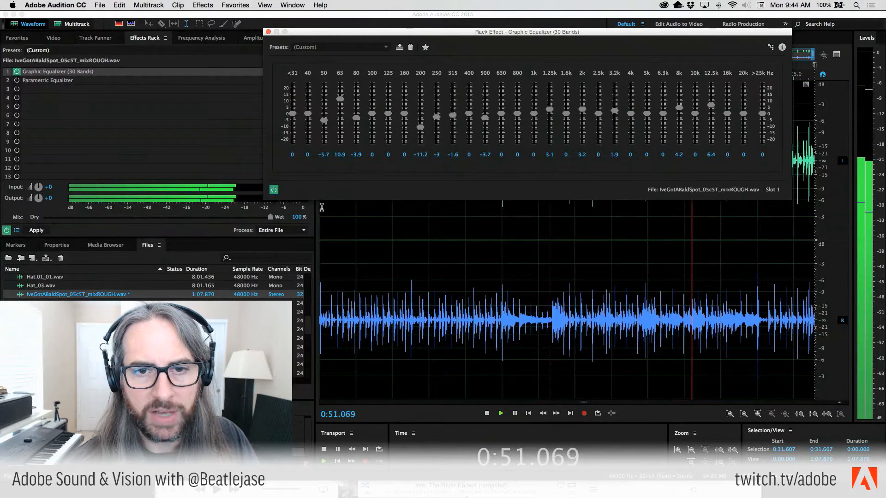
left_click(274, 190)
key("space")
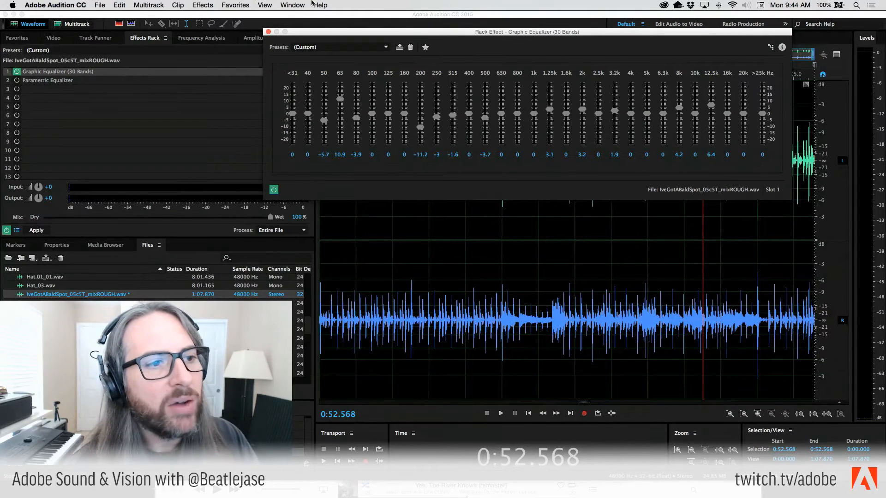
Replace the 30-band equalizer in rack slot 1 with the existing Parametric Equalizer, switched on, and place the playhead at 0:01.072.
left_click(268, 32)
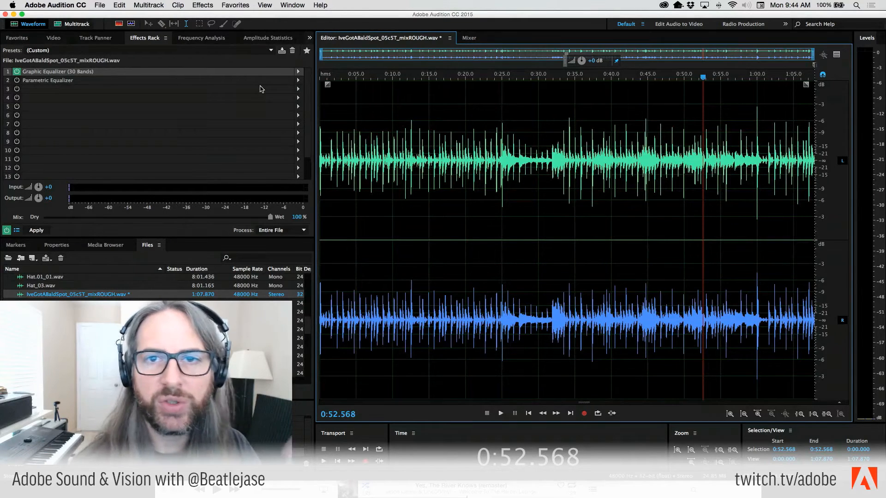
left_click(298, 80)
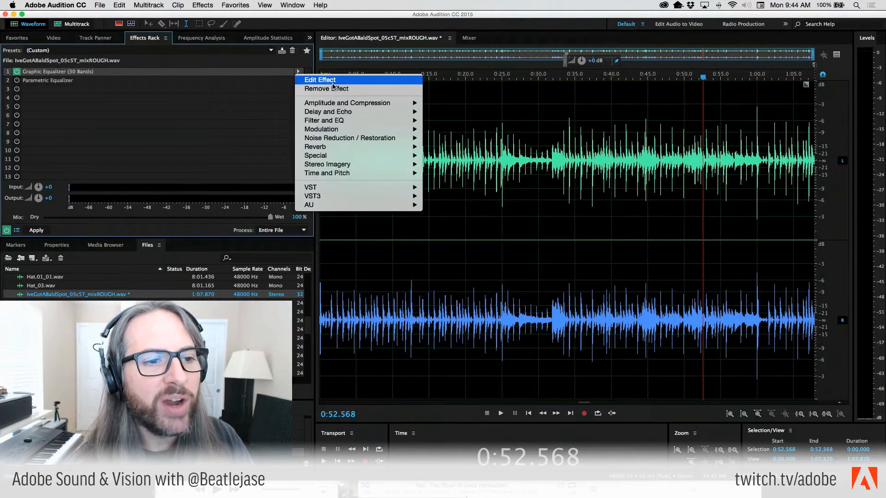
left_click(311, 89)
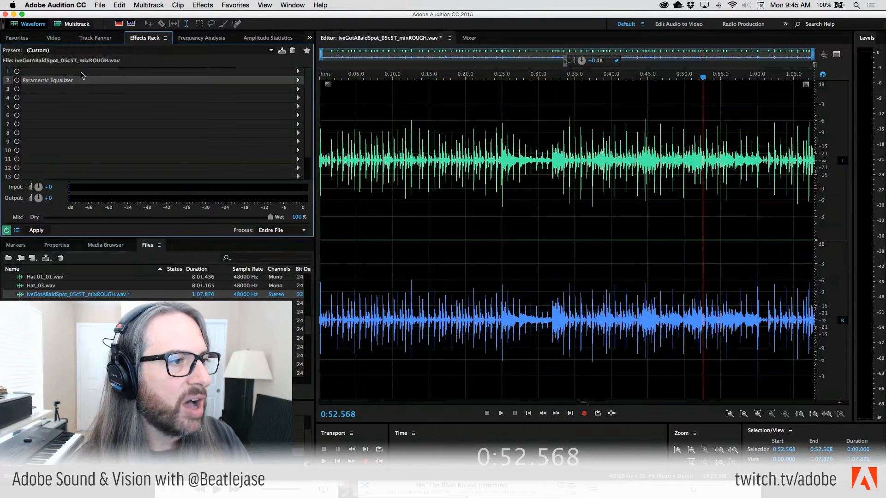
left_click_drag(76, 81, 77, 73)
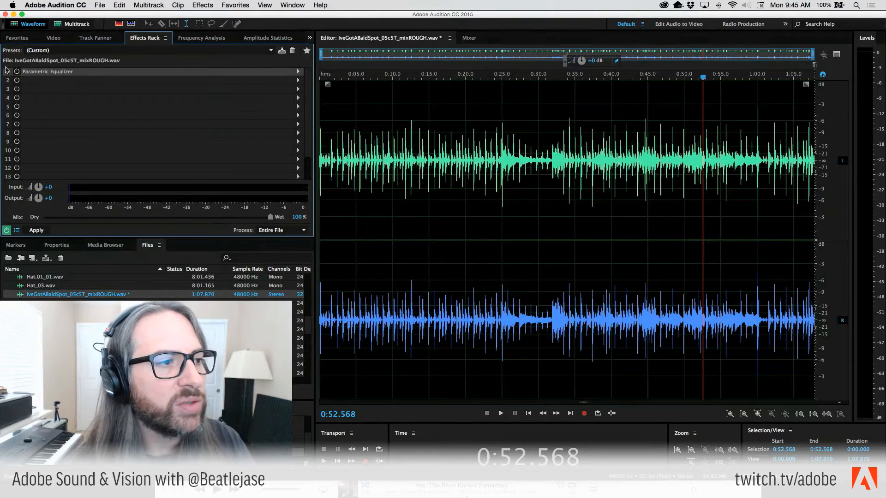
left_click(326, 126)
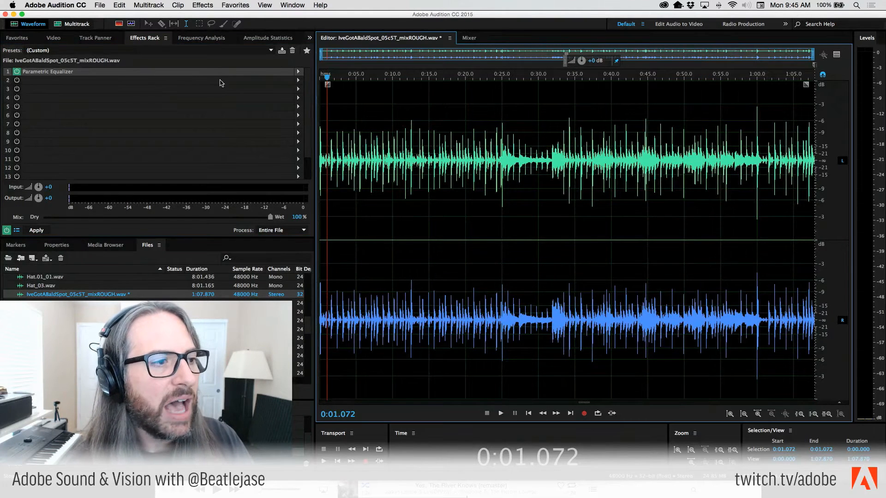
Open the Parametric Equalizer window, place it over the waveform, and listen to the unprocessed mix briefly from the start.
double_click(198, 74)
left_click_drag(452, 129, 567, 49)
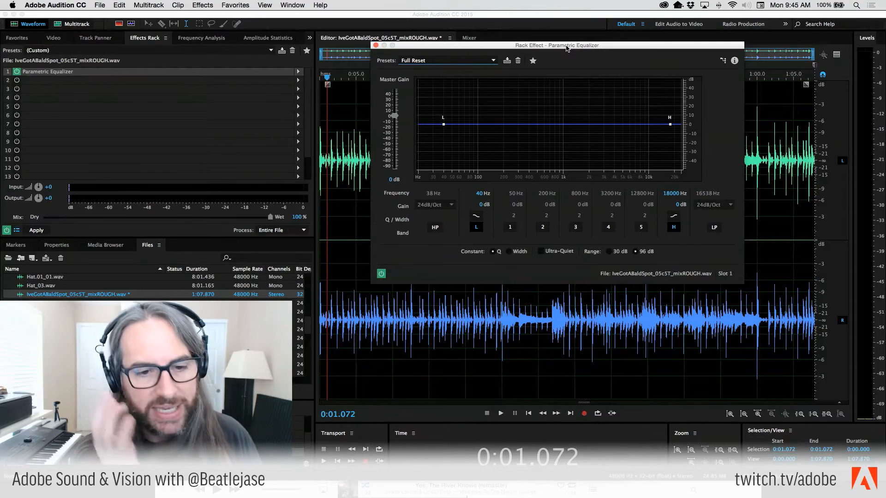
left_click(324, 81)
key("space")
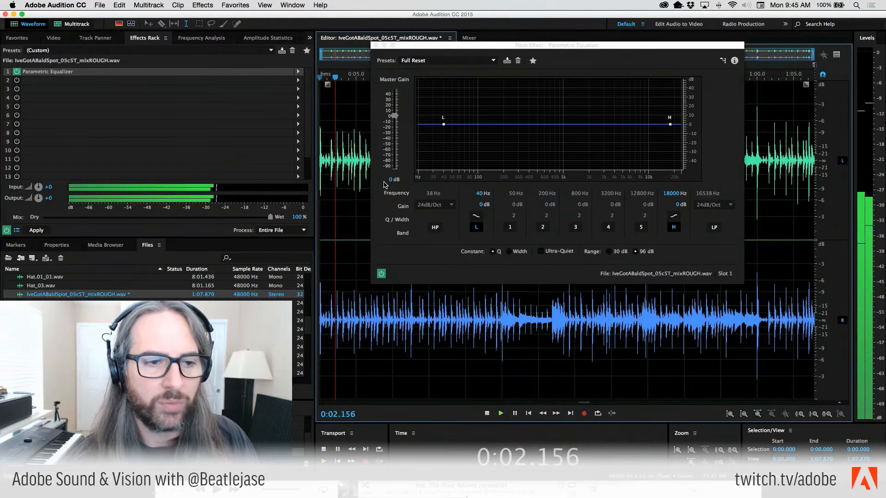
key("space")
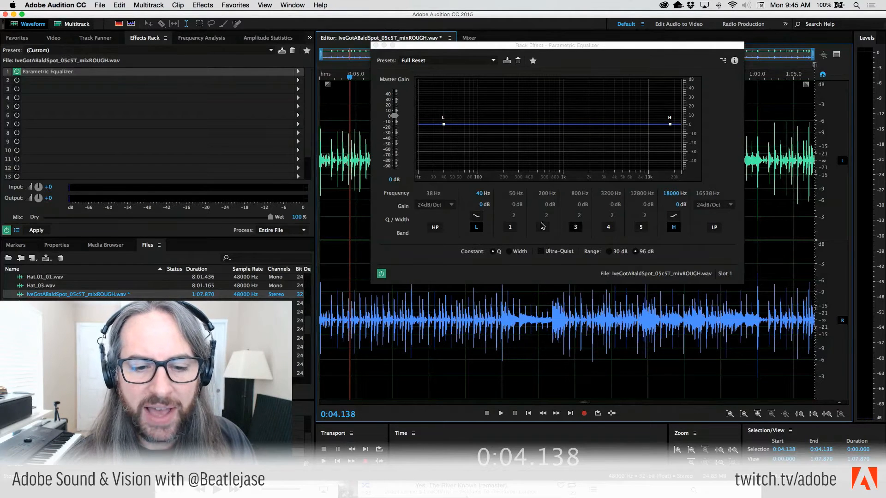
Enable band 1 of the parametric equalizer at 63 Hz and boost its gain to 18.7 dB.
left_click(511, 228)
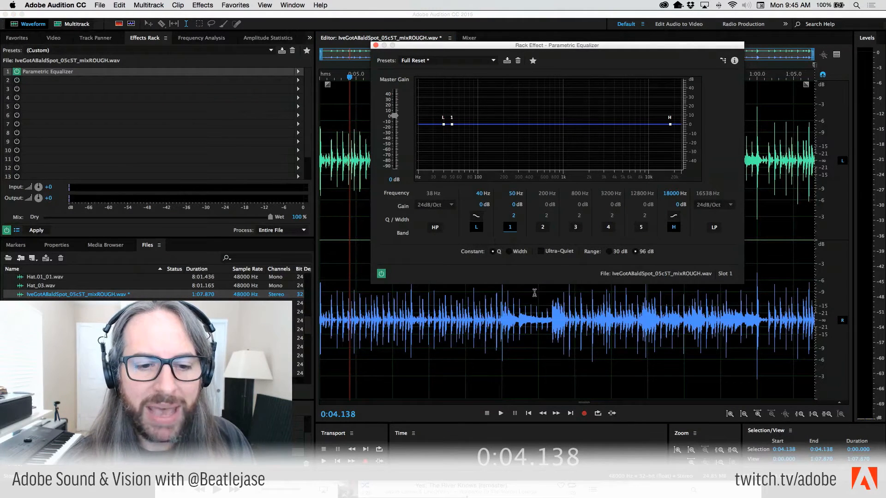
left_click(515, 196)
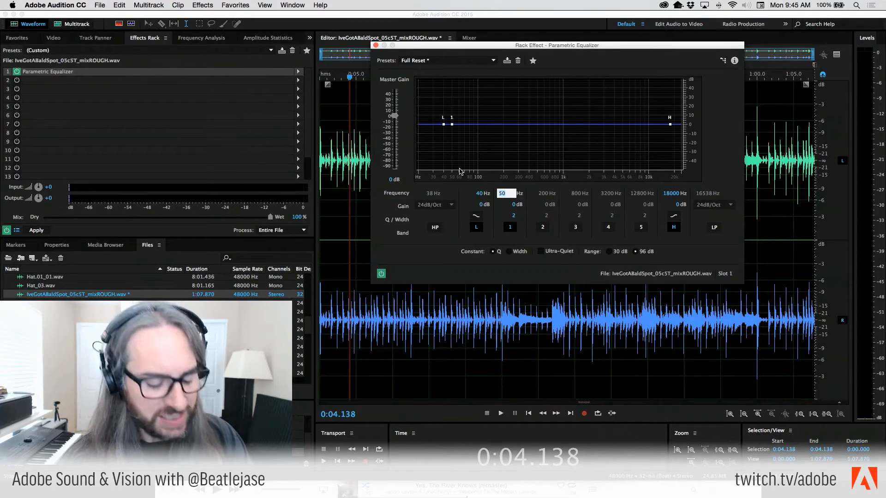
type("63")
key("Return")
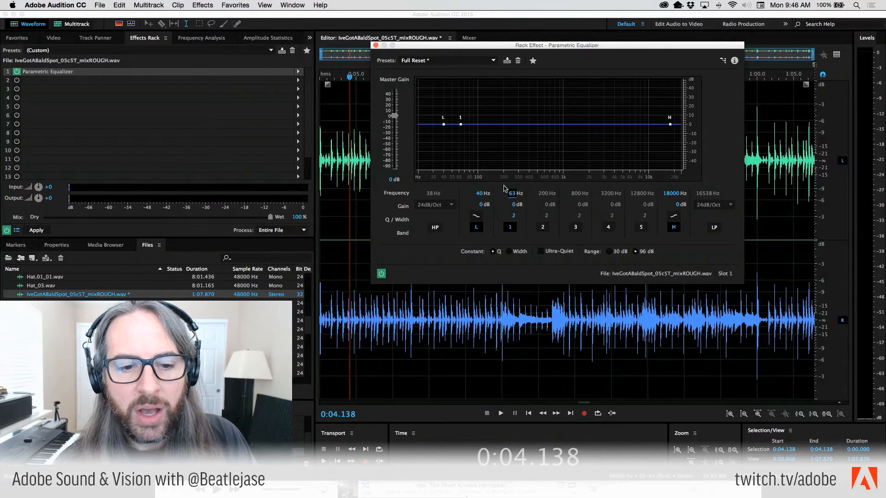
left_click_drag(514, 204, 608, 213)
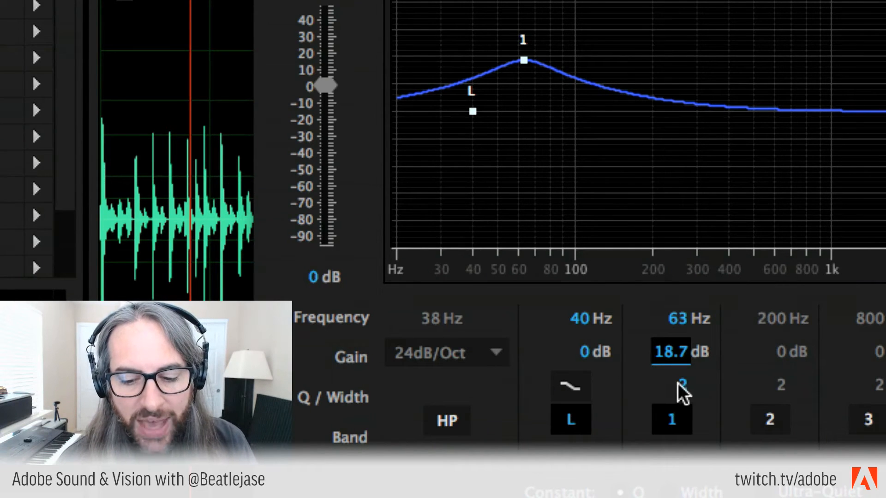
Vary band 1's Q through 12, 0.9 and 15.4 to compare narrow and wide curves, and settle on 8.
left_click(682, 388)
key("Return")
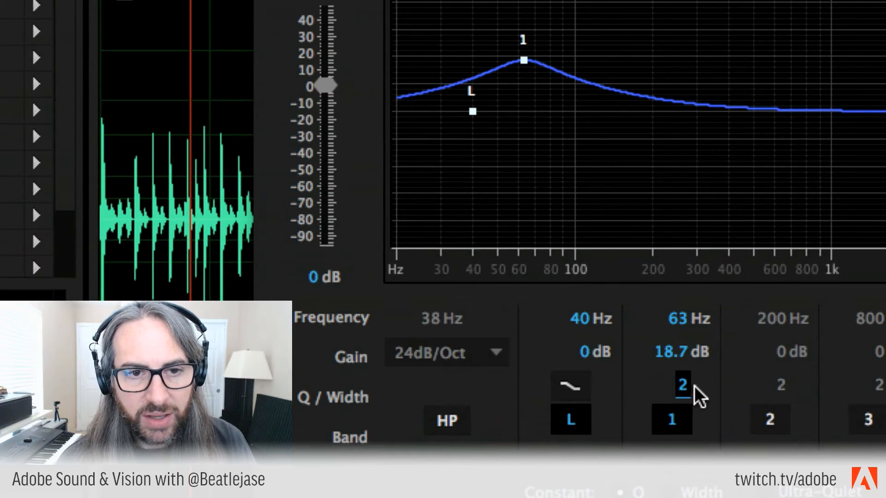
left_click_drag(684, 393, 830, 397)
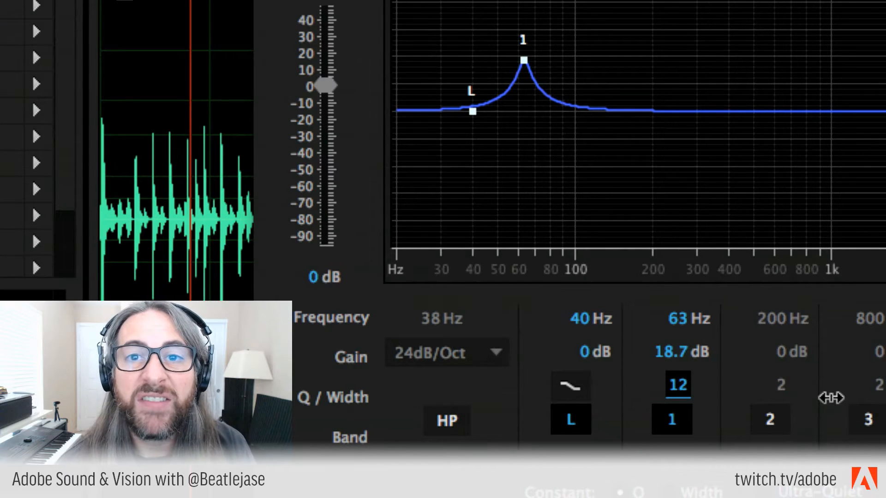
left_click_drag(830, 397, 677, 397)
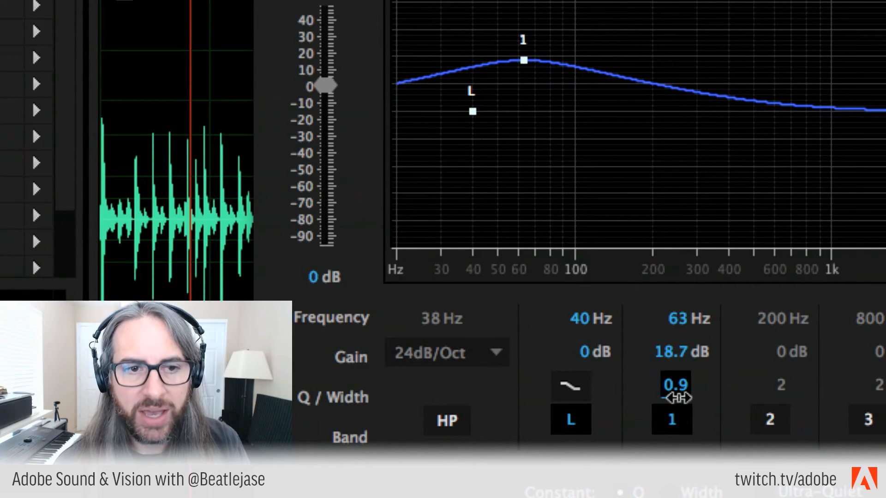
left_click_drag(677, 398, 866, 390)
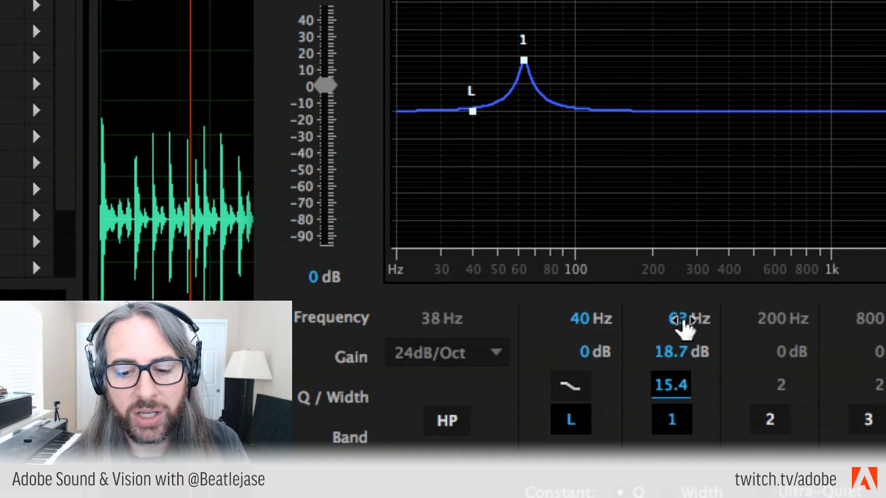
left_click_drag(658, 385, 559, 396)
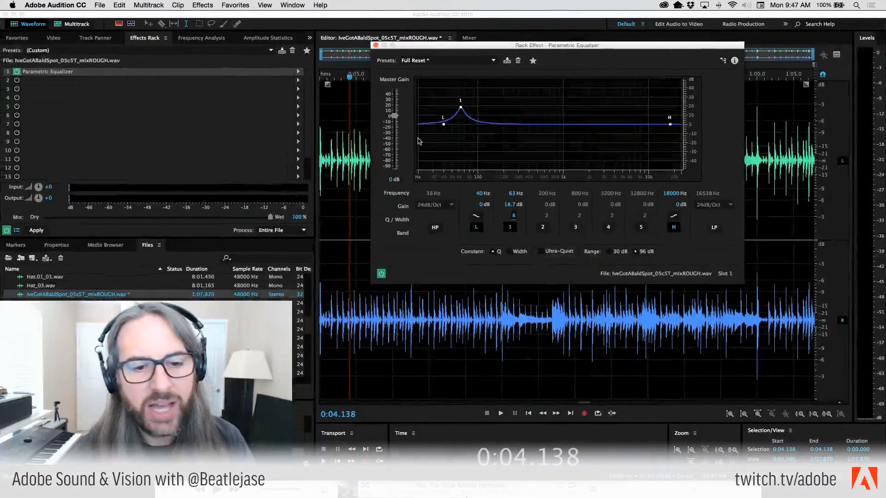
Set band 1 to 46 Hz and 15.8 dB, and return the playhead to the start of the mix.
left_click_drag(512, 195, 502, 193)
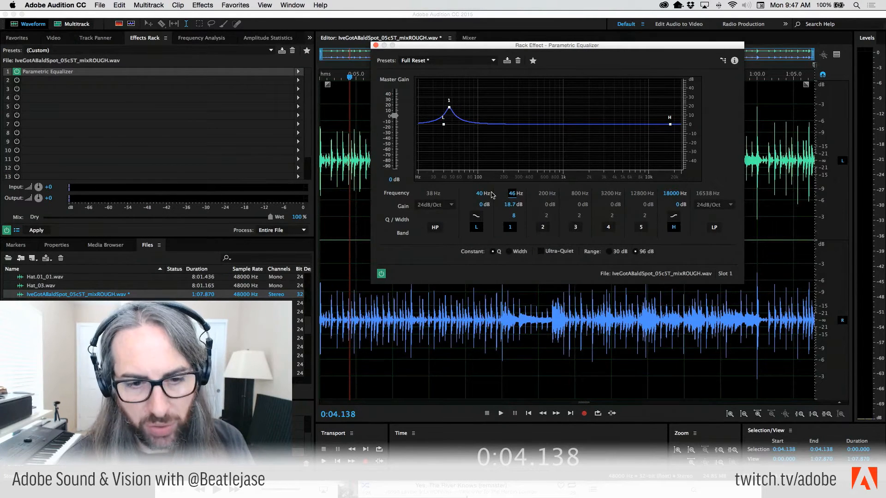
left_click_drag(349, 77, 305, 85)
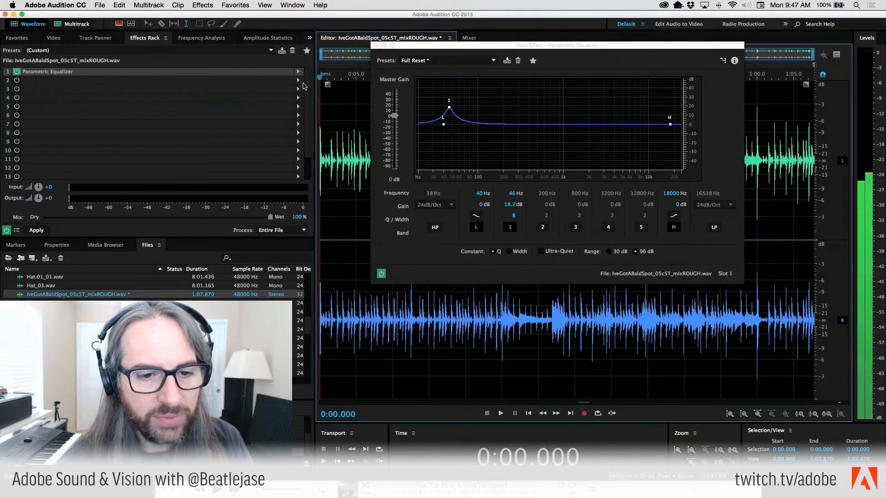
left_click_drag(507, 208, 485, 207)
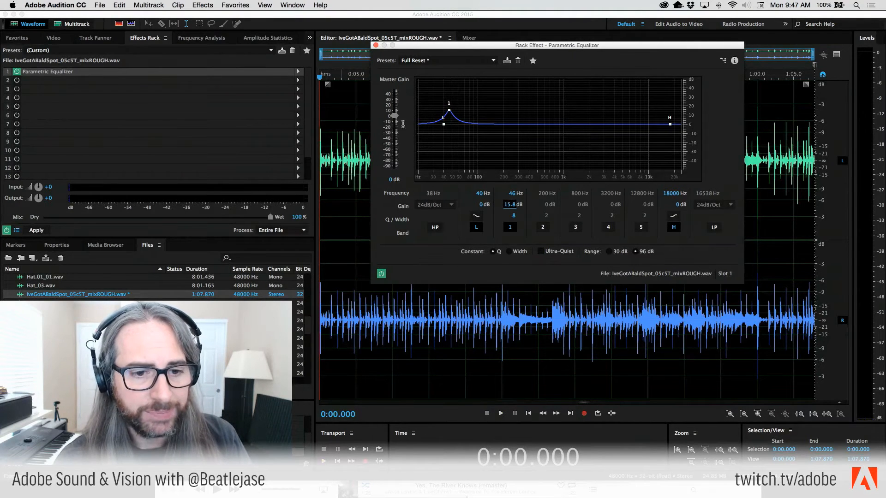
Play the mix while sweeping band 1 at 18.7 dB gain up to 5689 Hz and back down, and settle on 71 Hz.
key("space")
left_click_drag(510, 205, 620, 194)
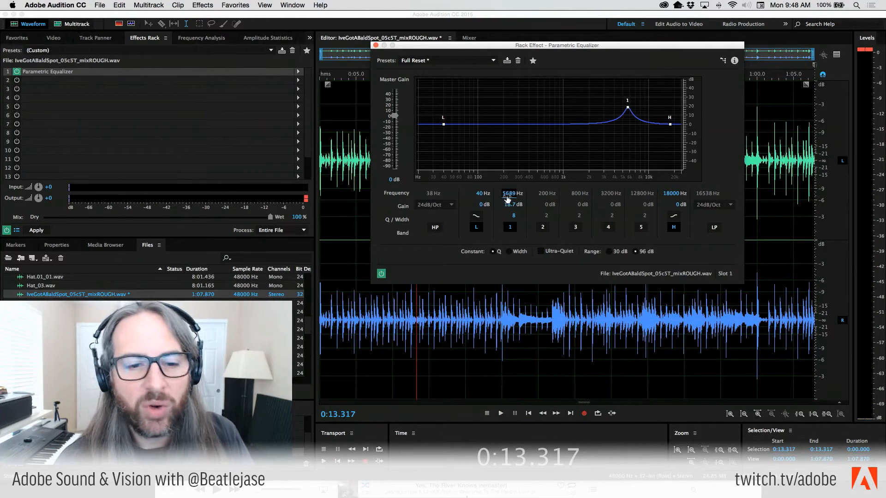
left_click_drag(503, 195, 389, 185)
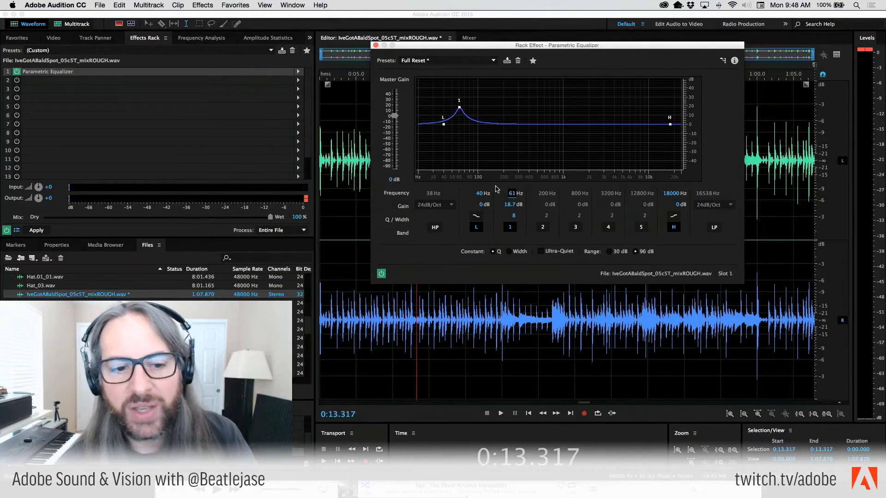
key("space")
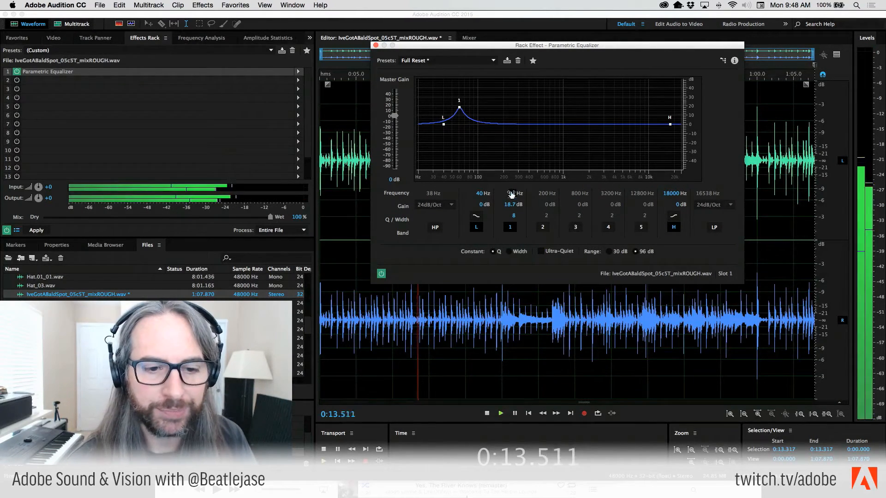
left_click_drag(513, 194, 516, 194)
left_click_drag(516, 195, 521, 195)
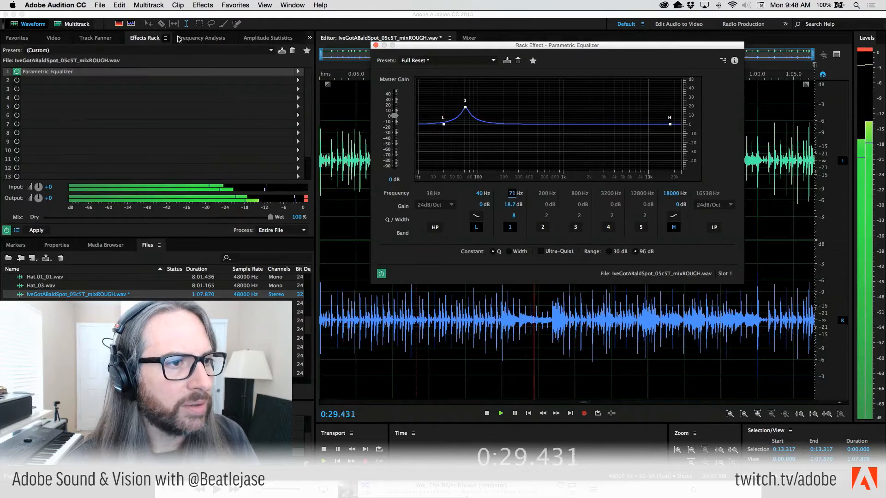
Examine the low-frequency peak of the playing mix in Frequency Analysis, and stop playback.
left_click(201, 38)
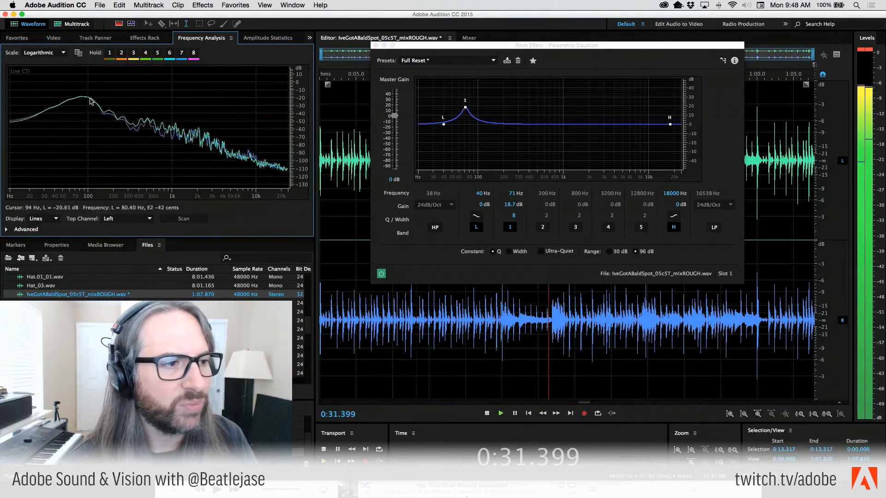
key("space")
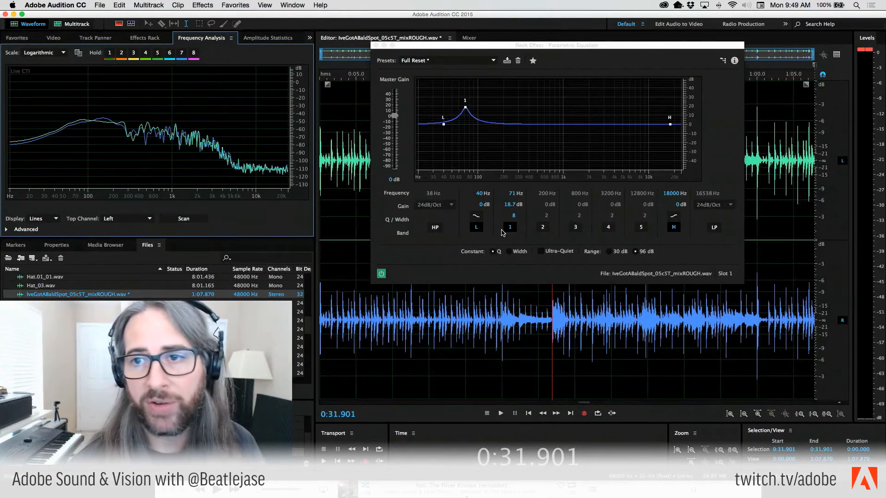
Resume playback while swinging band 1's gain to -14.3 dB and 10.5 dB, settle on 5.5 dB, stop, and enable band 2.
key("space")
left_click_drag(510, 204, 363, 211)
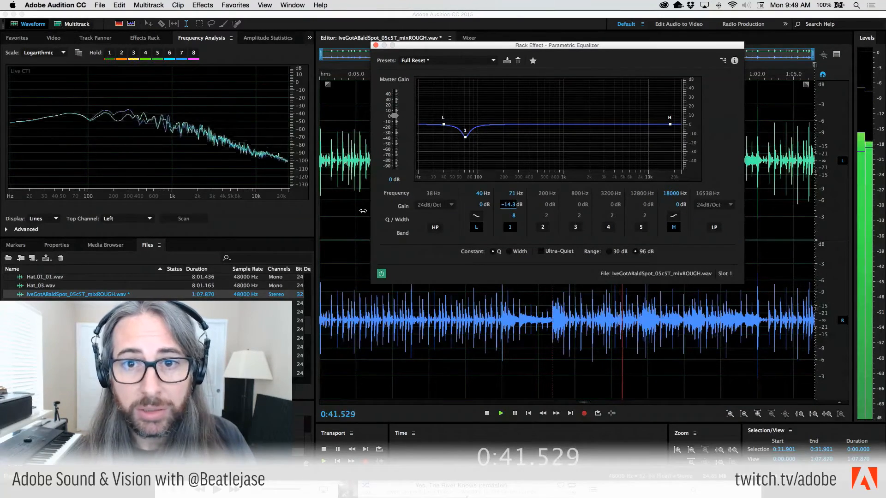
left_click_drag(363, 210, 482, 215)
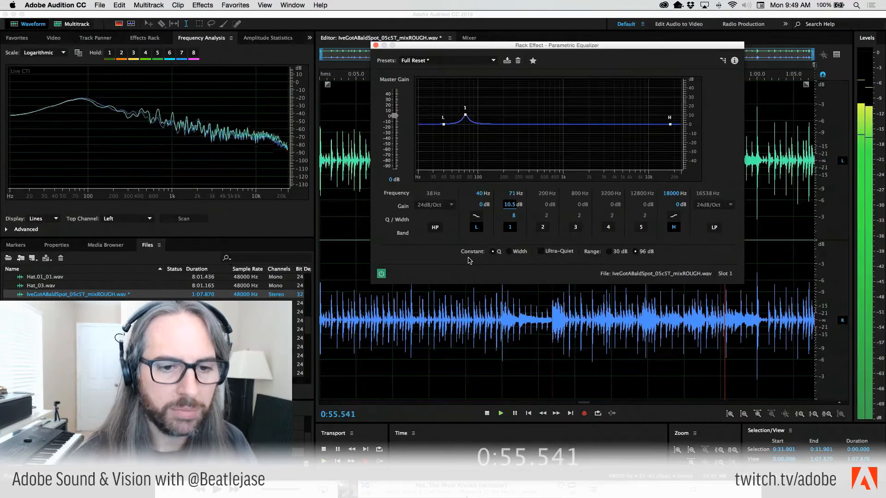
key("space")
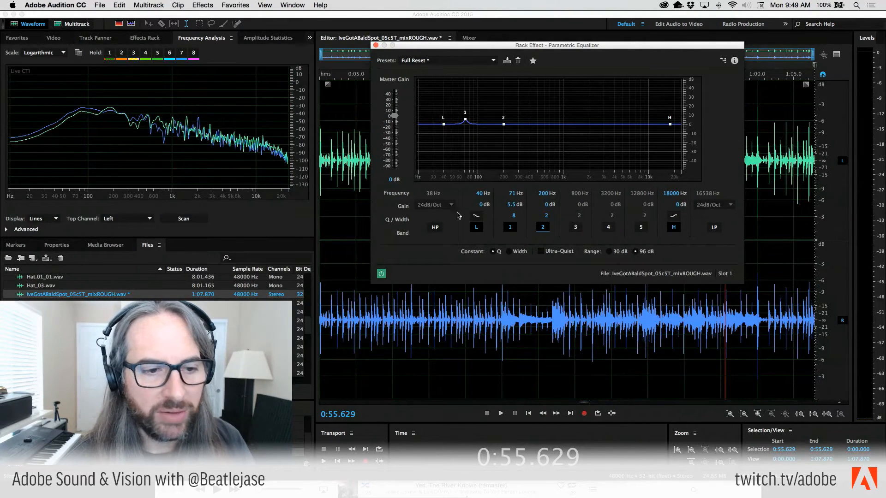
Play the mix from 0:04.530 and set band 2's Q to 1.9 and its gain to 11.5 dB.
left_click(352, 231)
key("space")
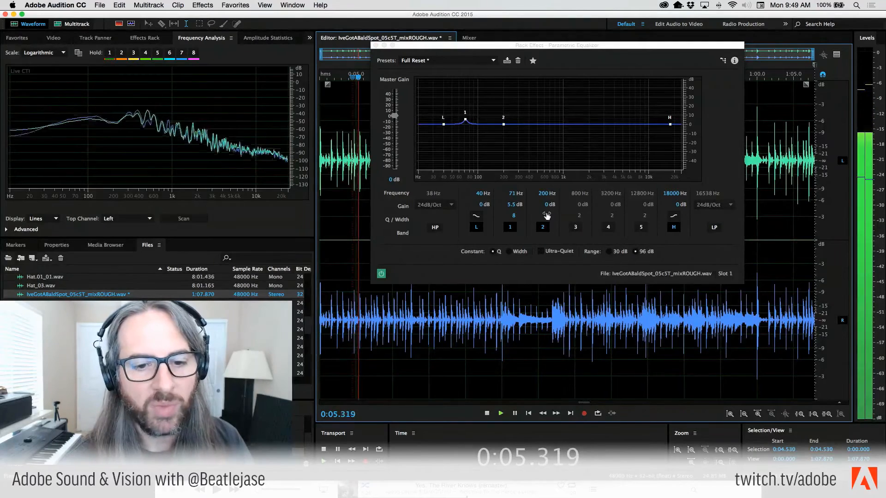
left_click_drag(547, 215, 547, 216)
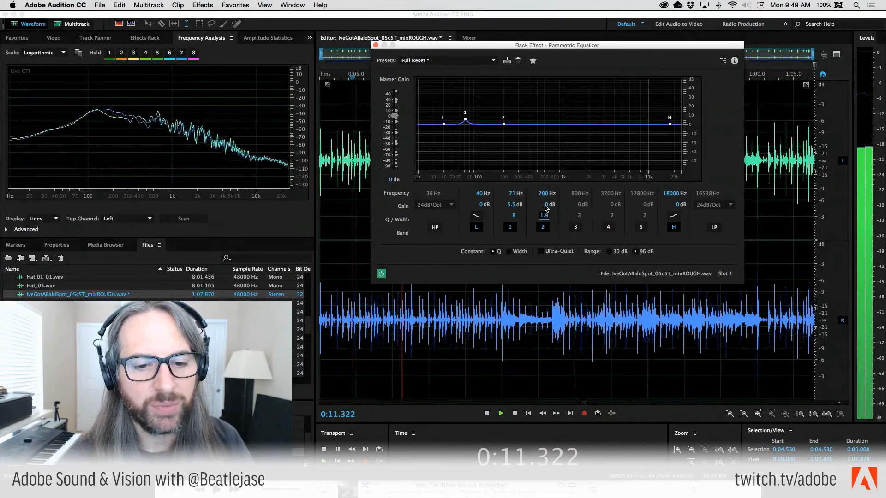
left_click_drag(549, 207, 603, 206)
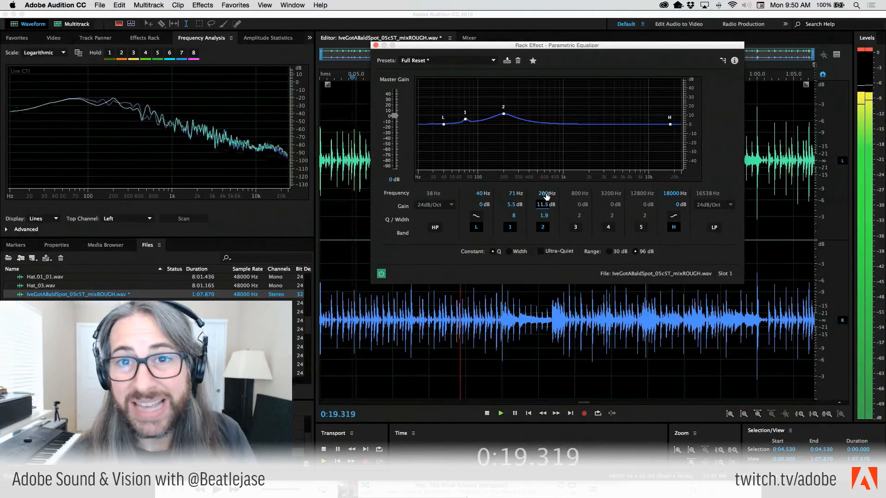
Sweep band 2's frequency through 306 Hz and 399 Hz while listening to the mix, and settle on 260 Hz.
left_click_drag(546, 196, 557, 194)
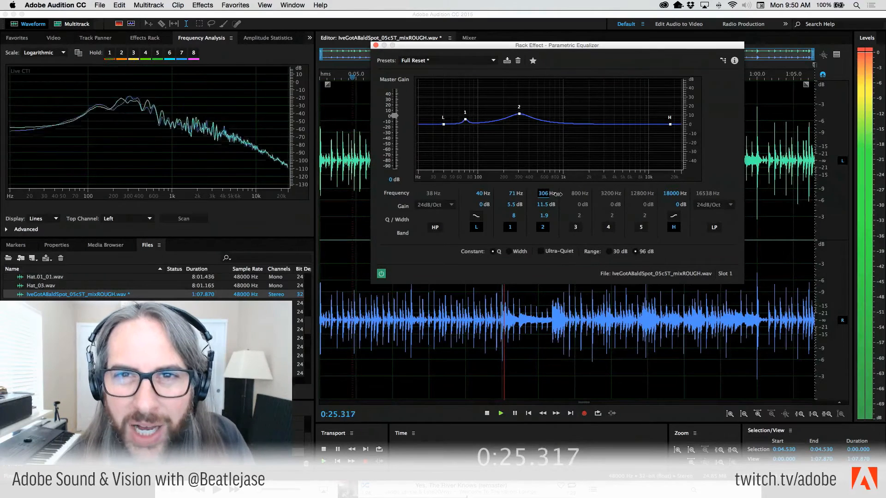
key("space")
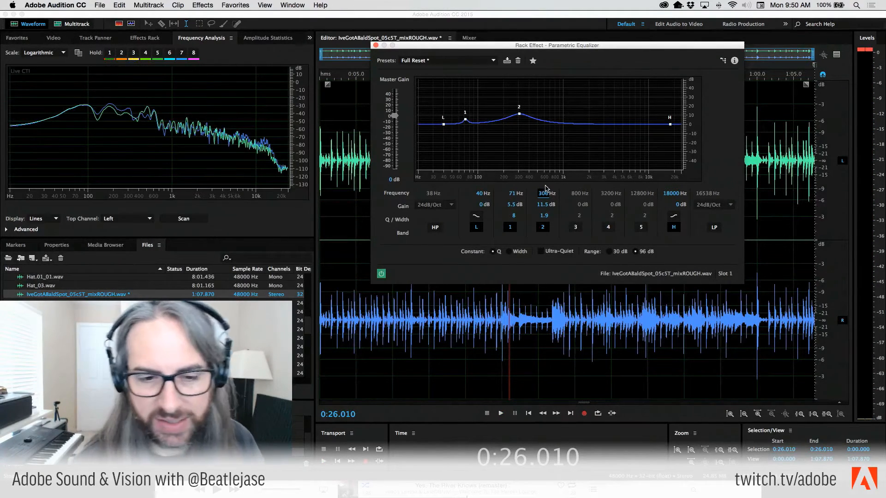
left_click_drag(550, 194, 556, 194)
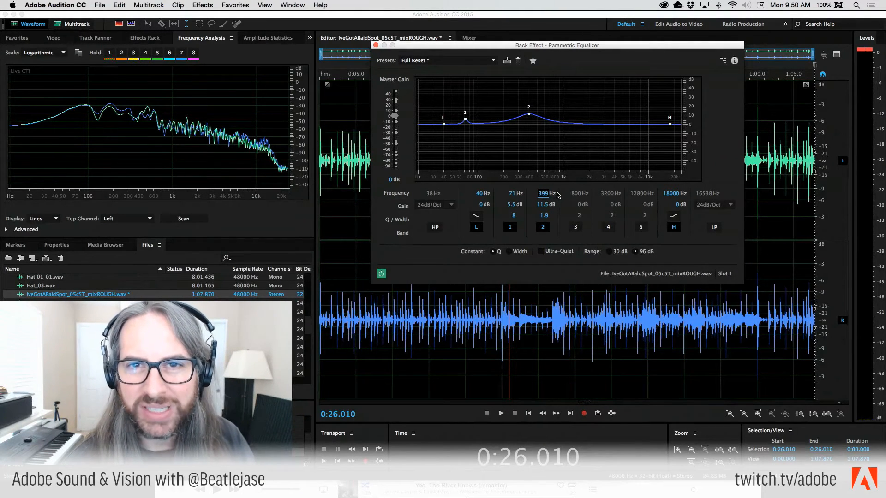
key("space")
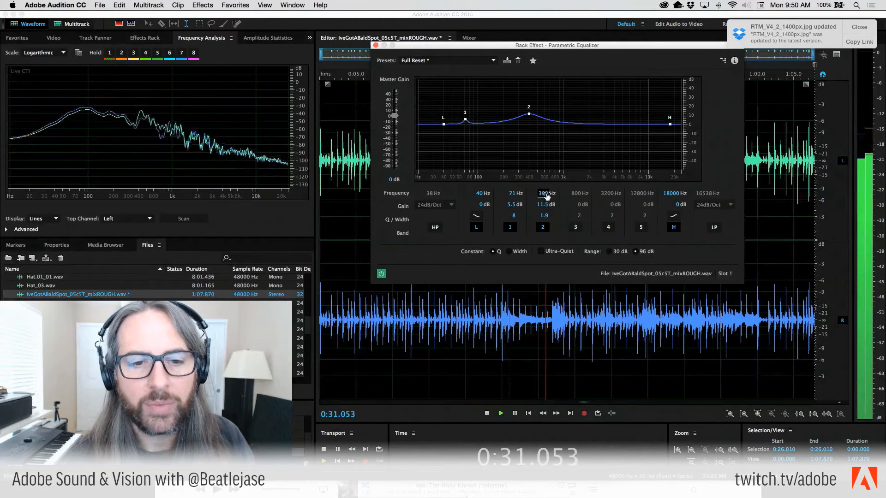
left_click_drag(546, 196, 571, 187)
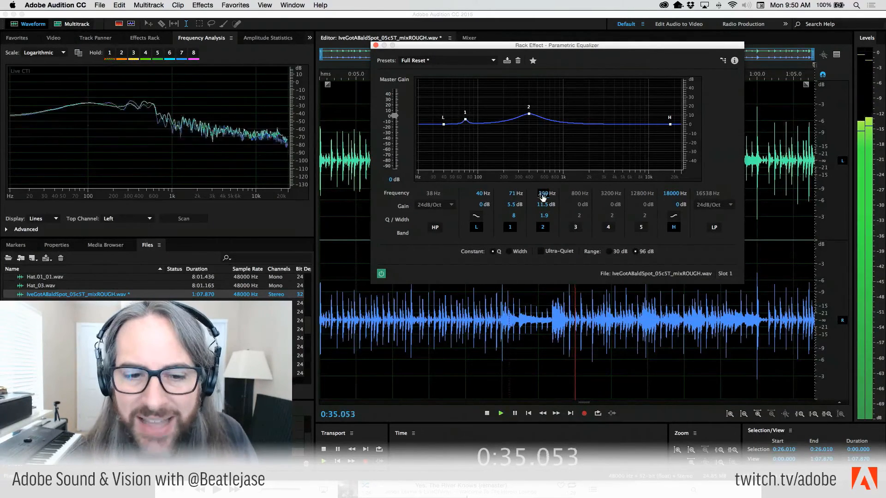
left_click_drag(541, 195, 531, 196)
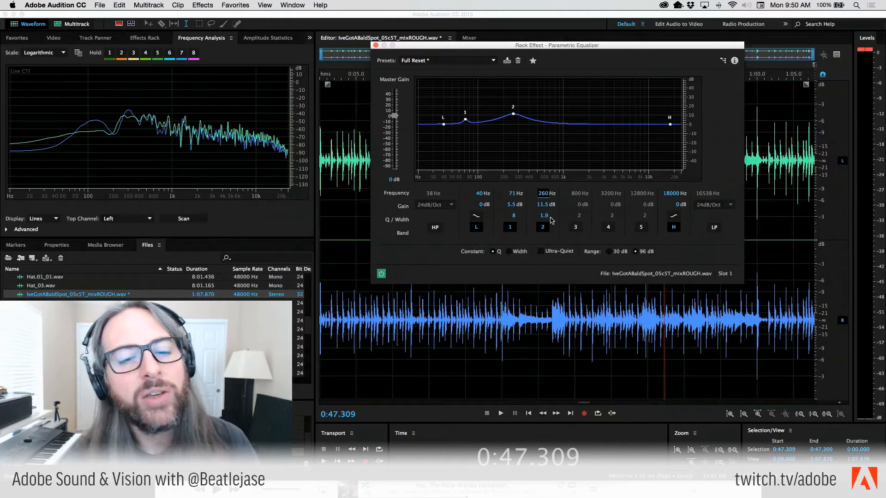
Cut band 2's gain to -4.2 dB, listening to the mix up to 1:00.325.
mouse_move(541, 211)
left_mouse_down()
mouse_move(501, 204)
mouse_move(538, 209)
left_mouse_up()
key("space")
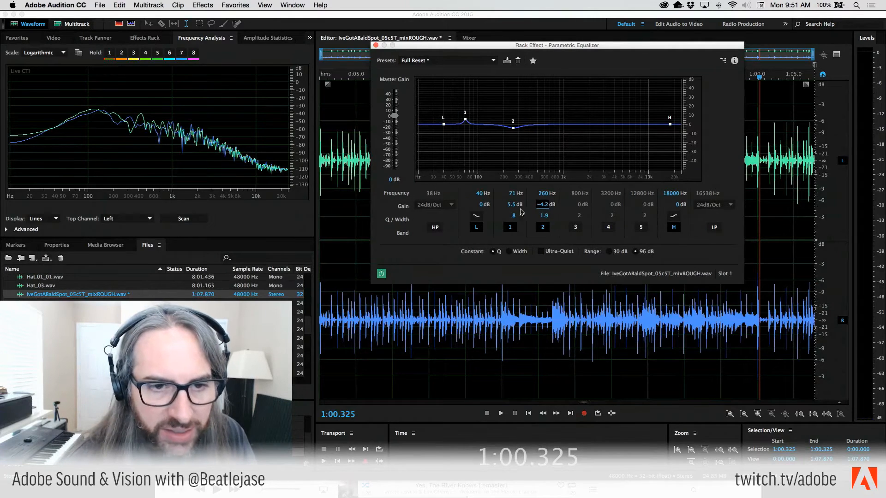
mouse_move(512, 128)
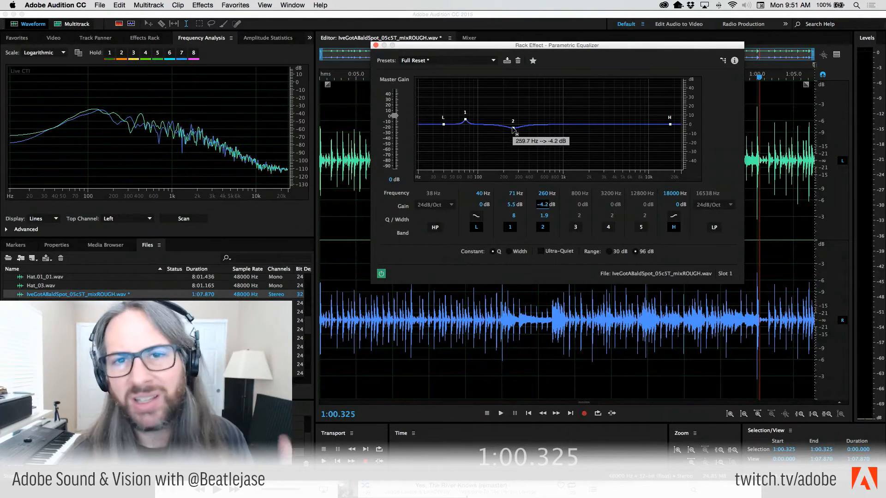
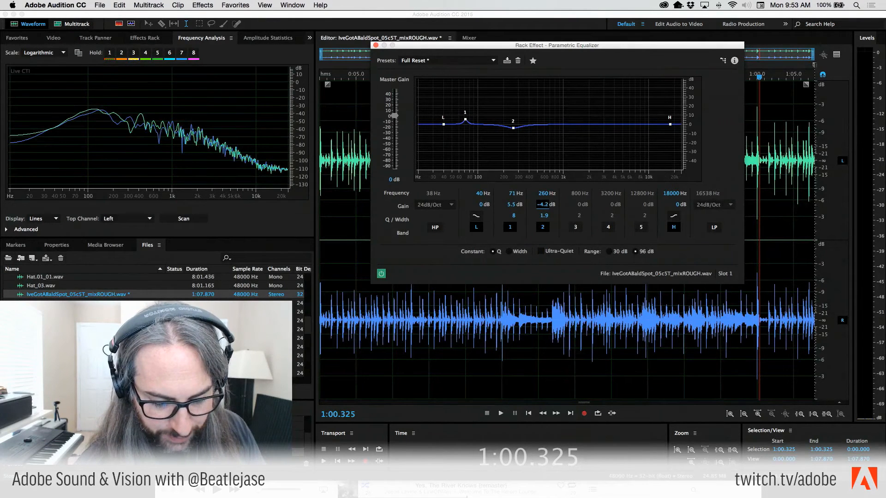
Close the Parametric Equalizer window, show the Effects Rack, and reopen the equalizer from slot 1.
mouse_move(546, 491)
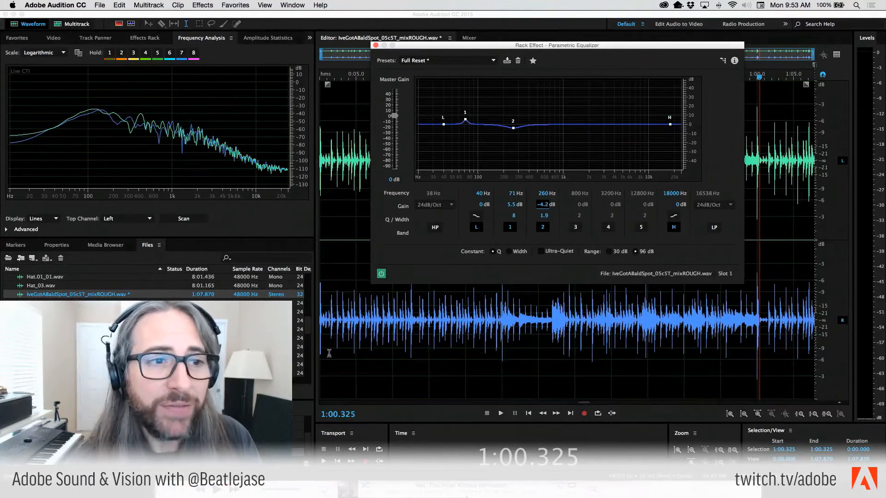
left_click(375, 45)
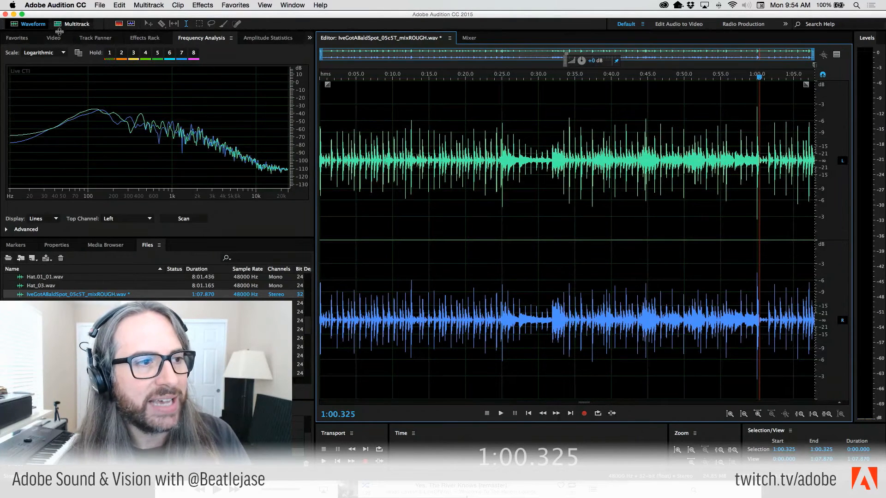
left_click(146, 39)
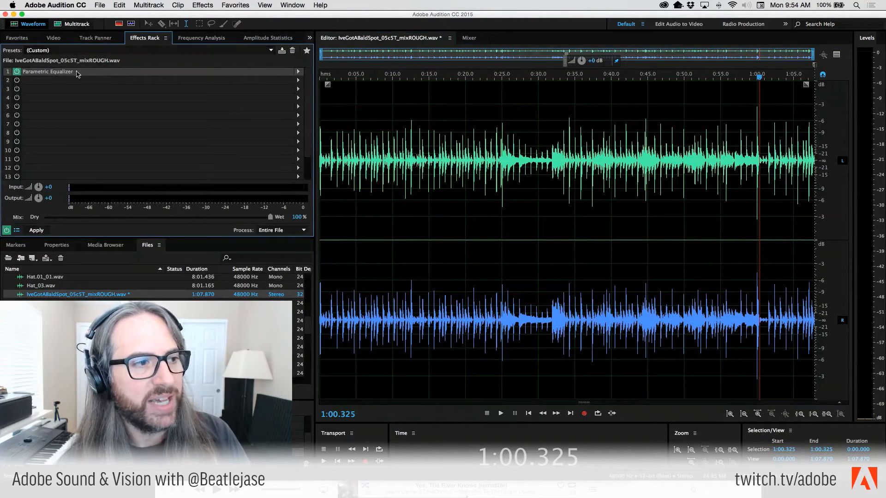
double_click(76, 73)
mouse_move(570, 46)
left_mouse_down()
mouse_move(395, 64)
mouse_move(420, 80)
mouse_move(574, 46)
left_mouse_up()
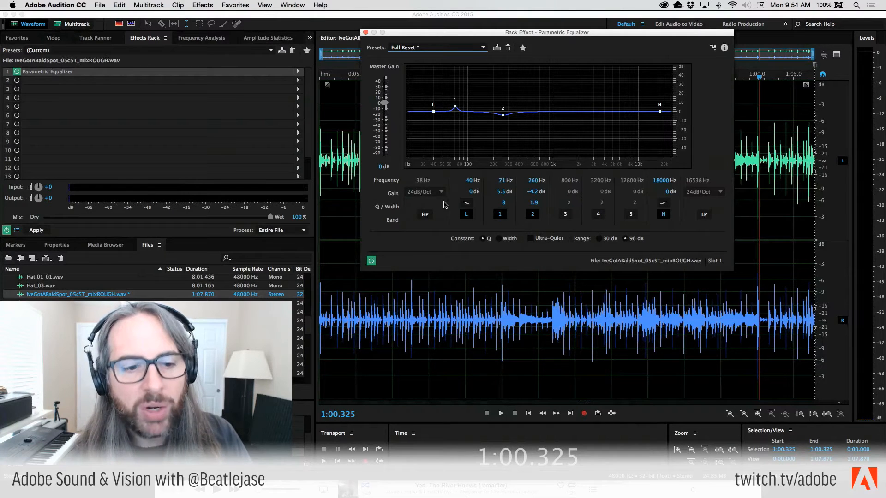
Disable the L, 1, 2 and H bands, enable the high-pass filter, and close the equalizer.
left_click(466, 214)
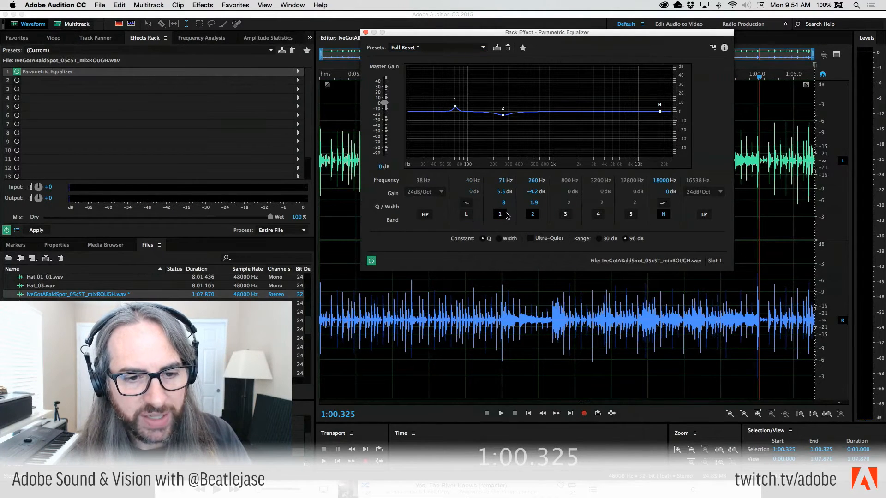
left_click(500, 214)
left_click(532, 214)
left_click(663, 214)
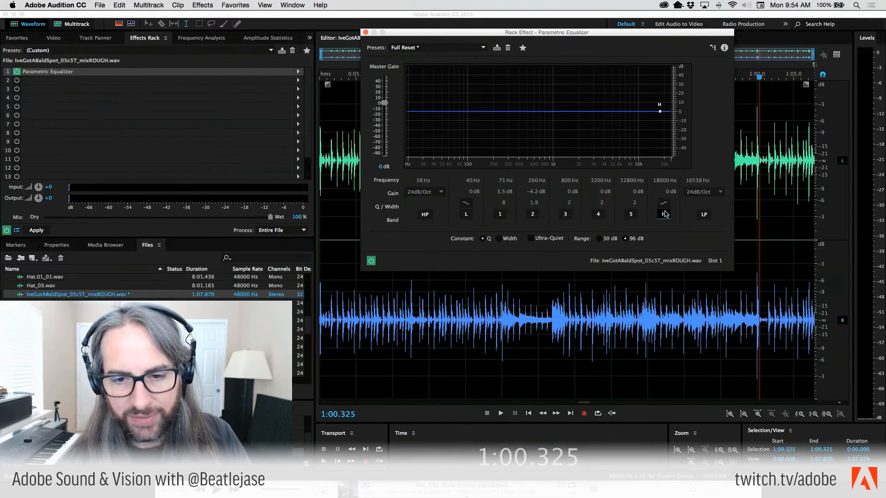
left_click(425, 215)
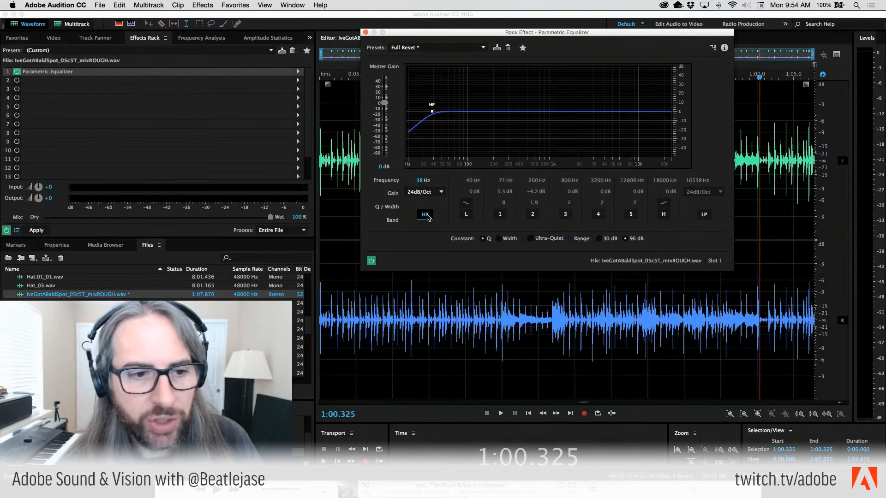
left_click(366, 32)
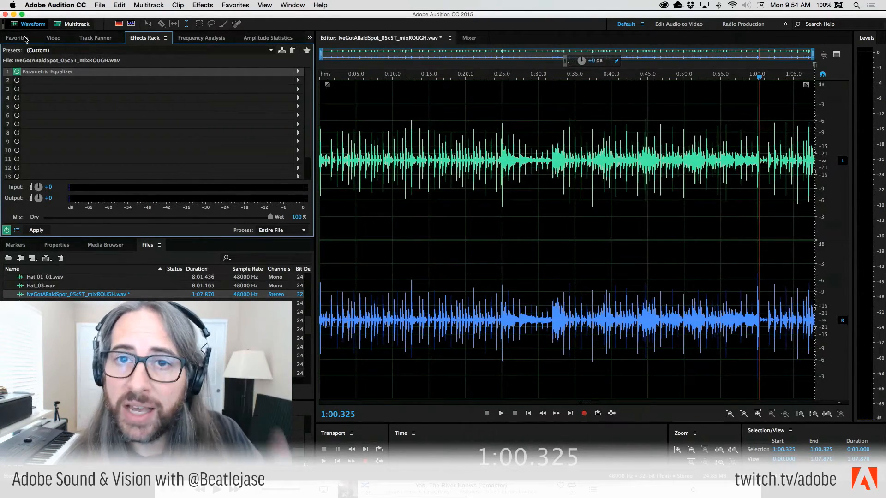
Switch to the multitrack session, open the Bass_001_2.wav clip in the waveform editor, and place the playhead at 1:40.000.
left_click(71, 24)
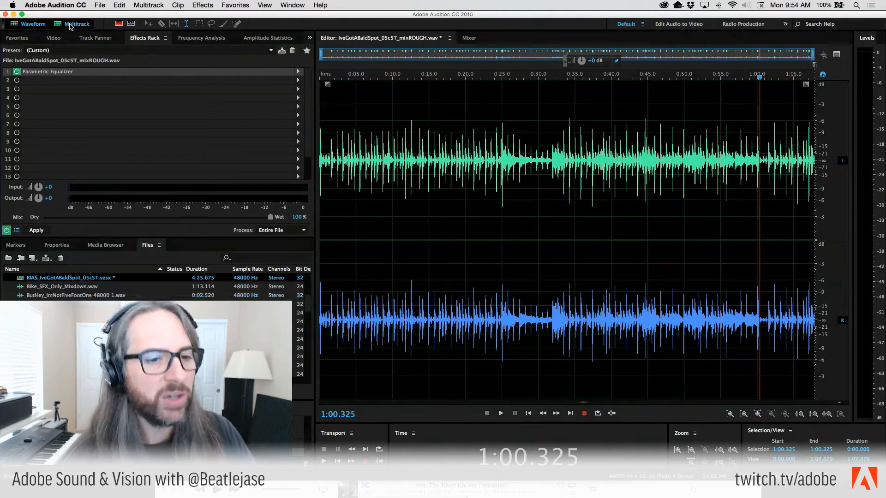
double_click(549, 238)
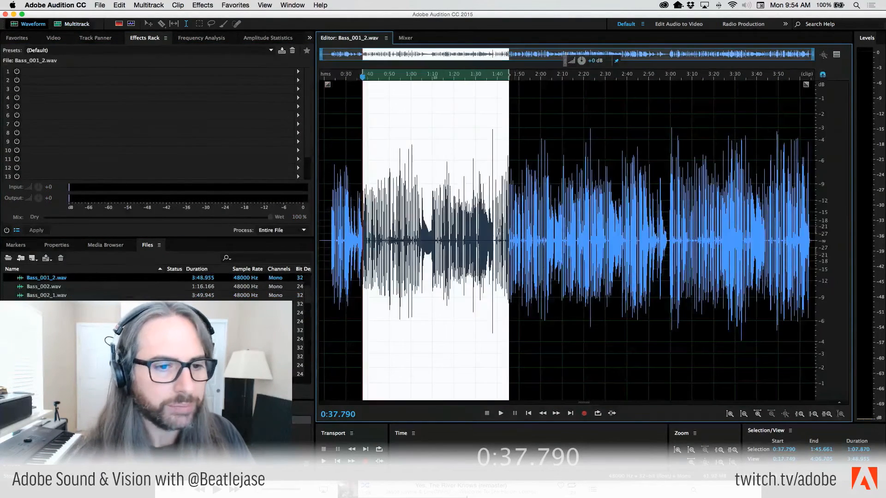
left_click(498, 195)
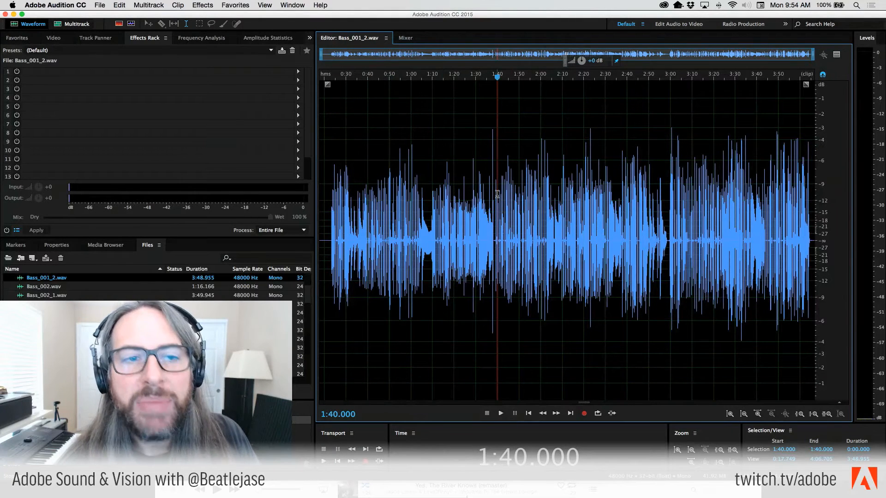
Add a Parametric Equalizer to slot 1 of the bass clip's Effects Rack and load the Full Reset preset.
left_click(298, 71)
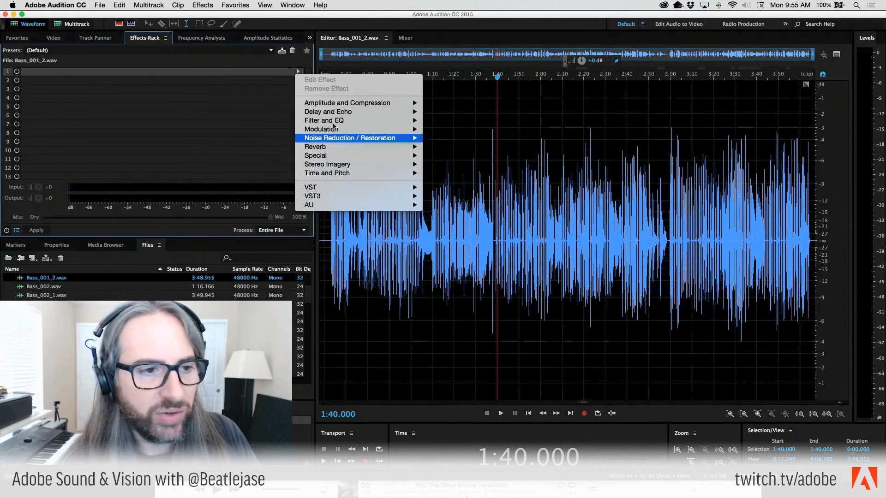
mouse_move(365, 122)
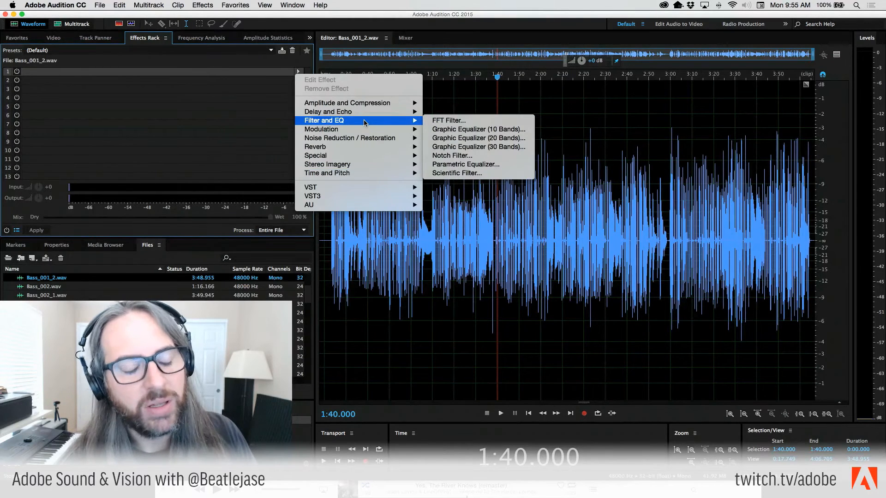
left_click(466, 164)
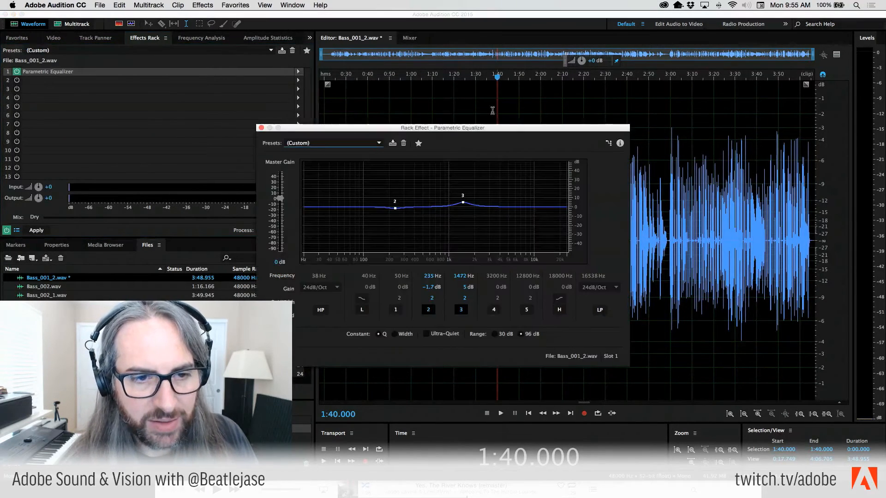
left_click_drag(483, 129, 669, 71)
left_click(507, 85)
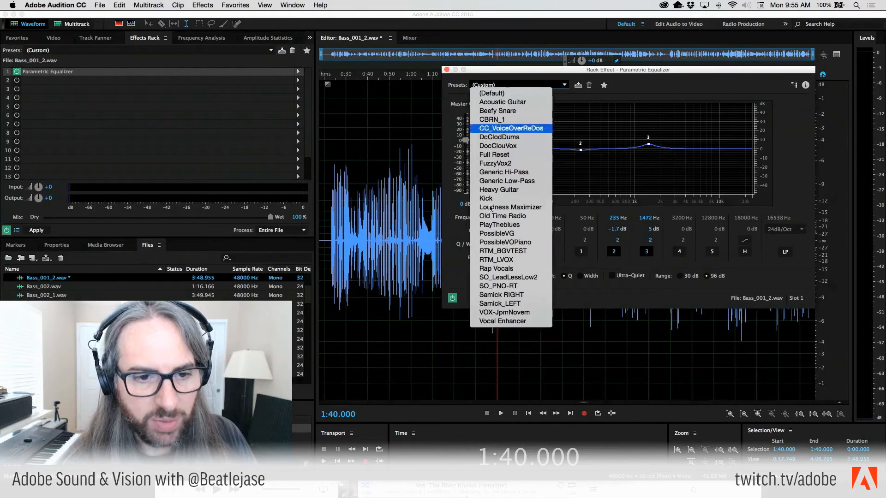
left_click(493, 155)
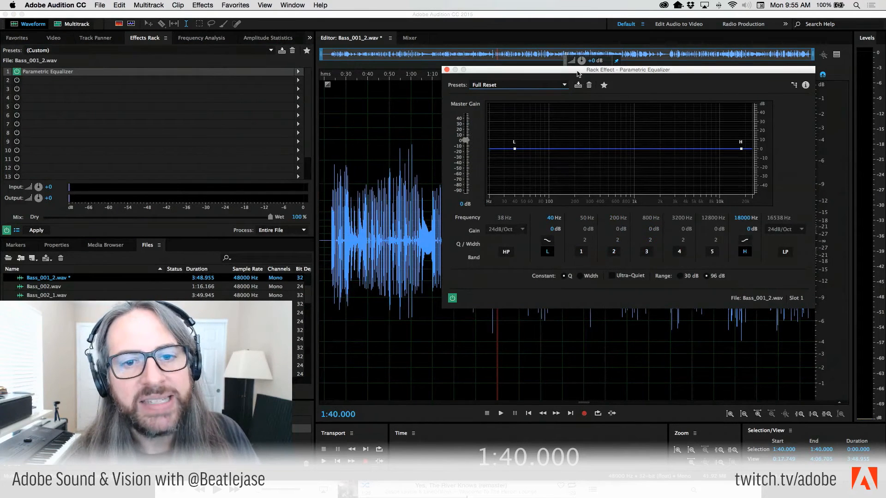
Disable both shelf bands and play the bass from 0:47.796 with Frequency Analysis shown and its decibel range narrowed.
left_click_drag(577, 71, 583, 58)
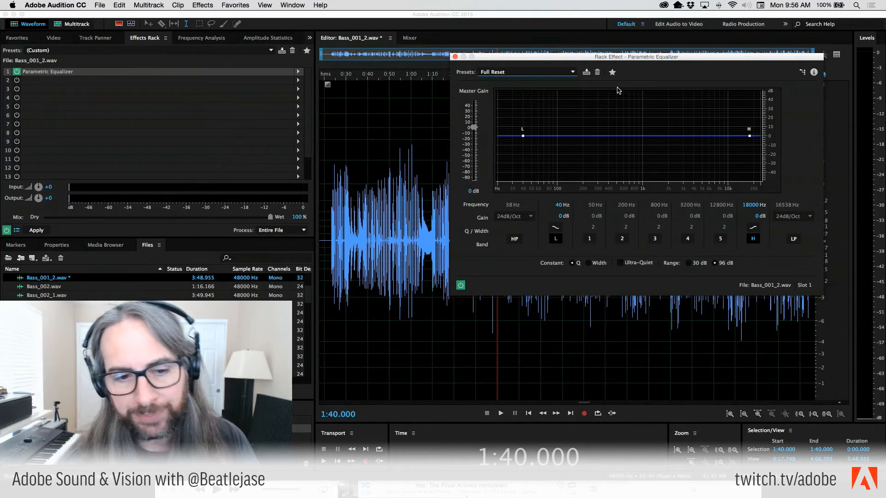
left_click(555, 239)
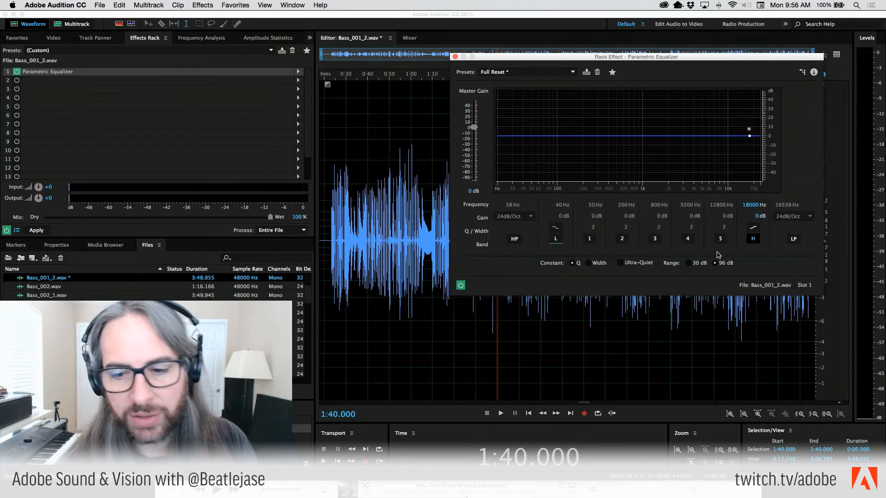
left_click(384, 212)
key("space")
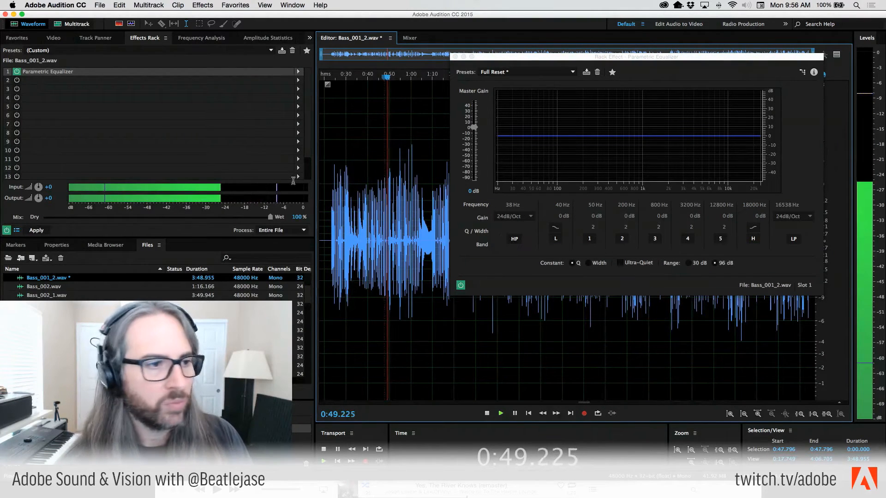
left_click(201, 37)
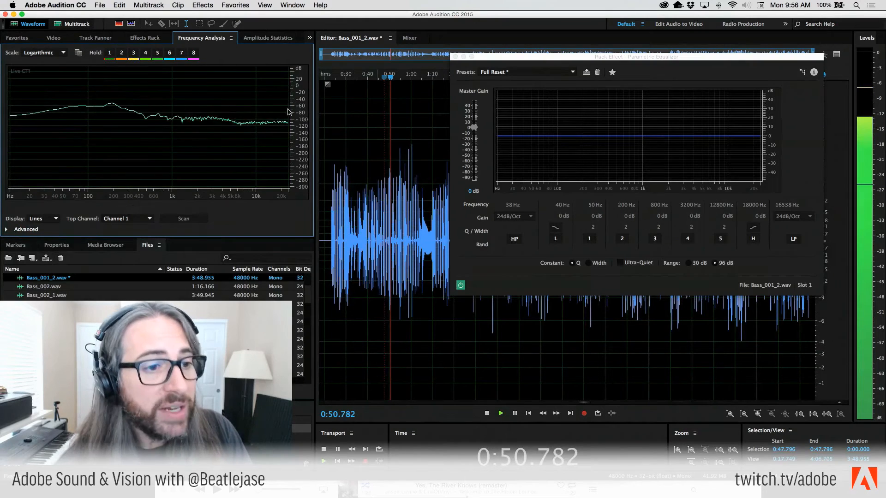
left_click_drag(299, 130, 296, 74)
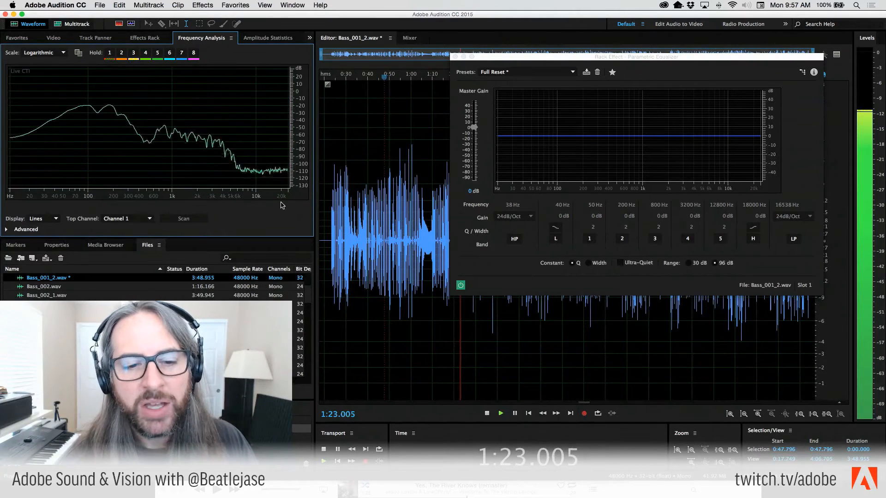
Enable the high-pass filter on the playing bass and steepen its slope to 36dB/Oct and finally 48dB/Oct.
left_click(515, 239)
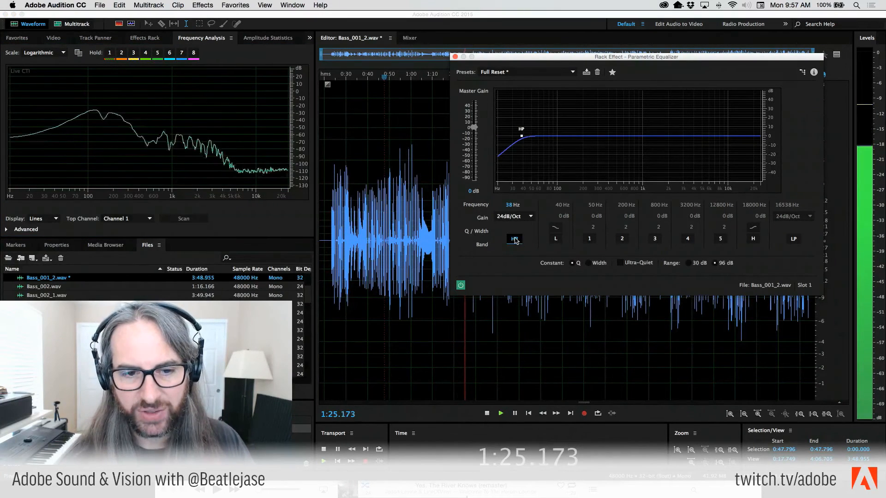
left_click(530, 217)
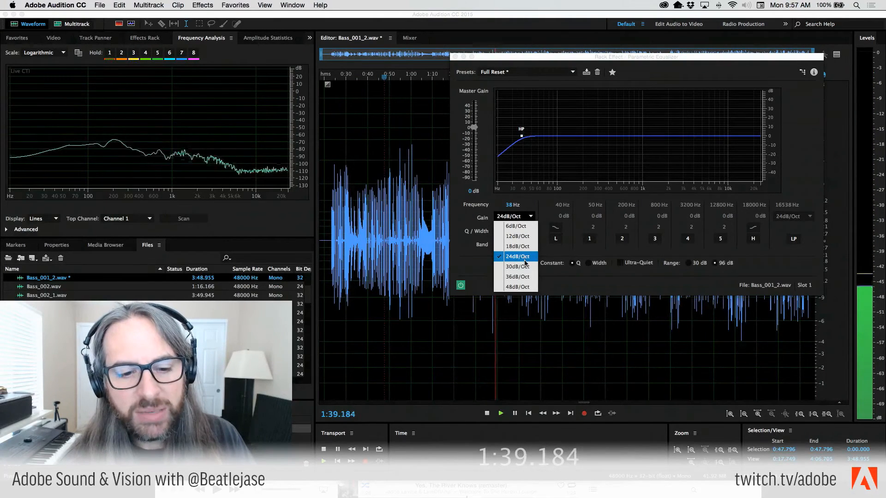
left_click(527, 277)
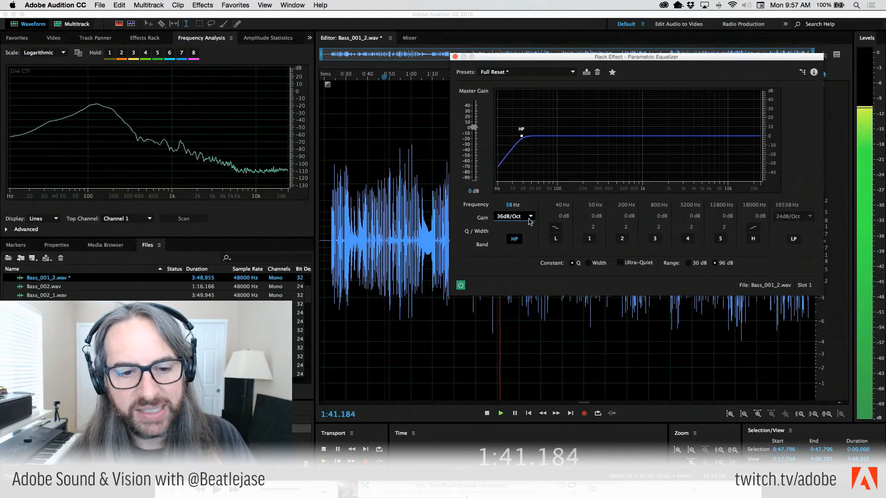
left_click(528, 220)
left_click(519, 287)
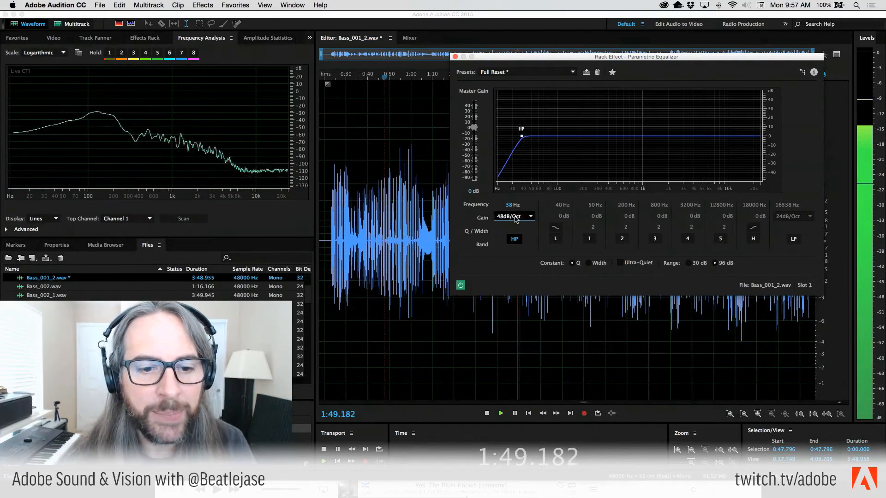
Try the high-pass cutoff at 109 Hz, settle on 73 Hz, and compare each setting with the equalizer bypassed.
left_click_drag(509, 208, 532, 204)
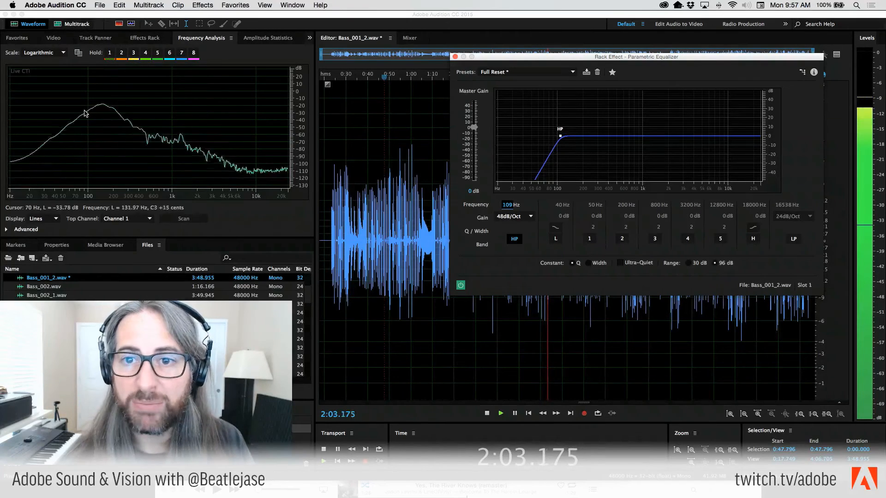
left_click(460, 285)
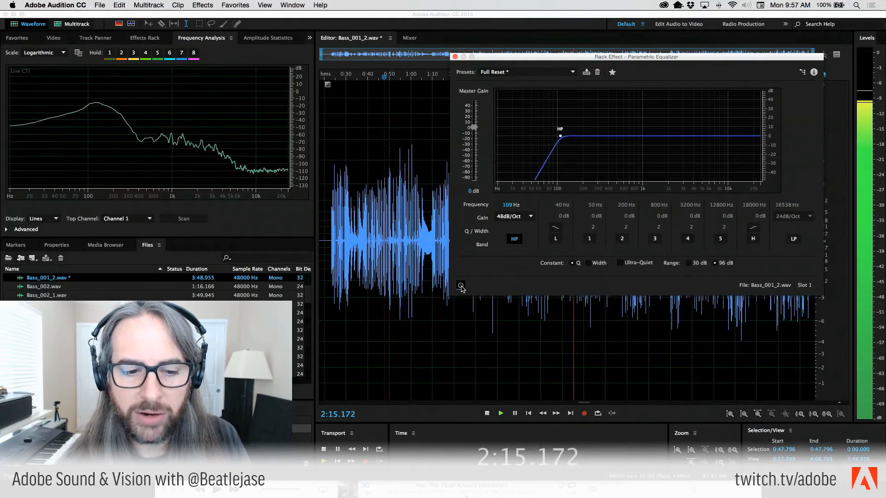
left_click(460, 285)
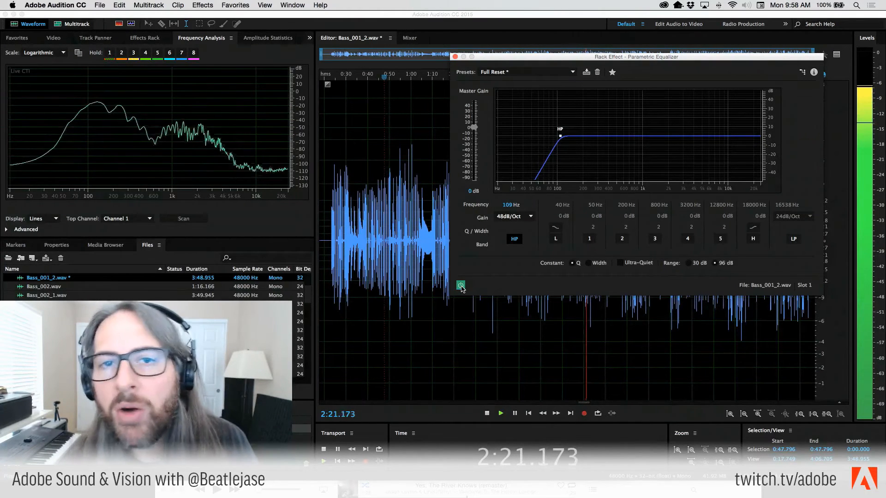
left_click_drag(511, 208, 500, 205)
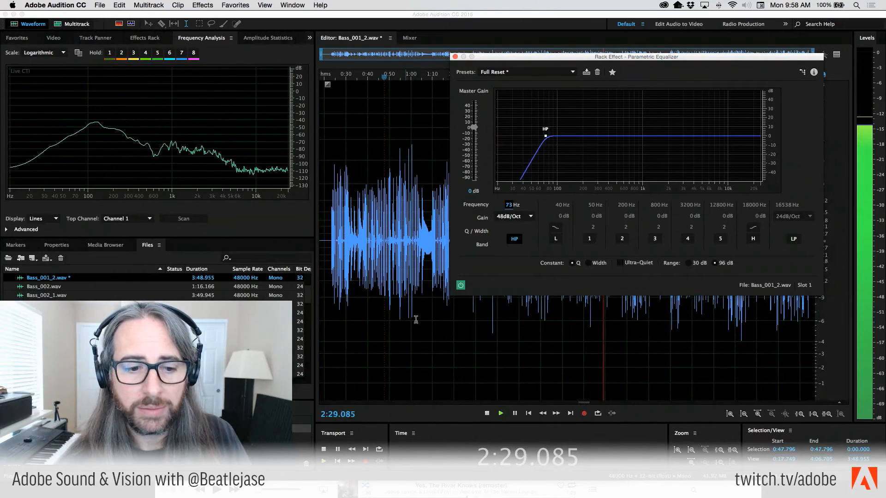
left_click(460, 285)
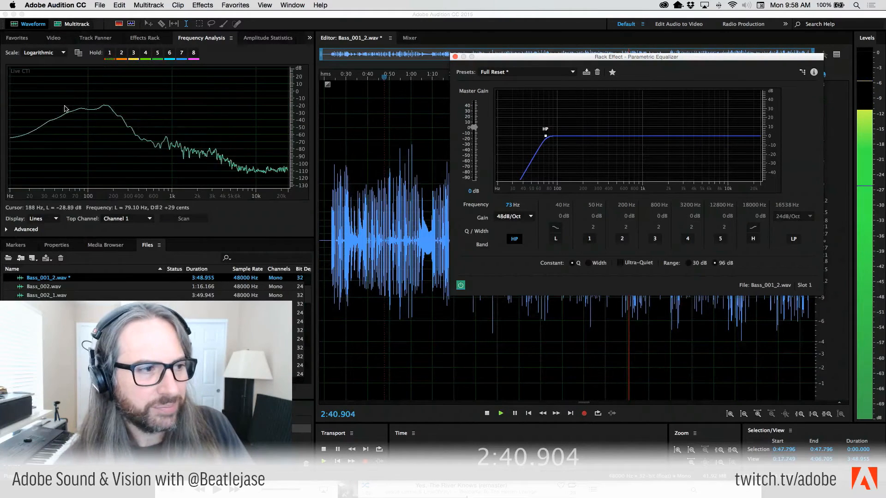
Stop and replay the filtered bass from 2:42.739, then place the playhead at 0:55.444 and close the equalizer.
key("space")
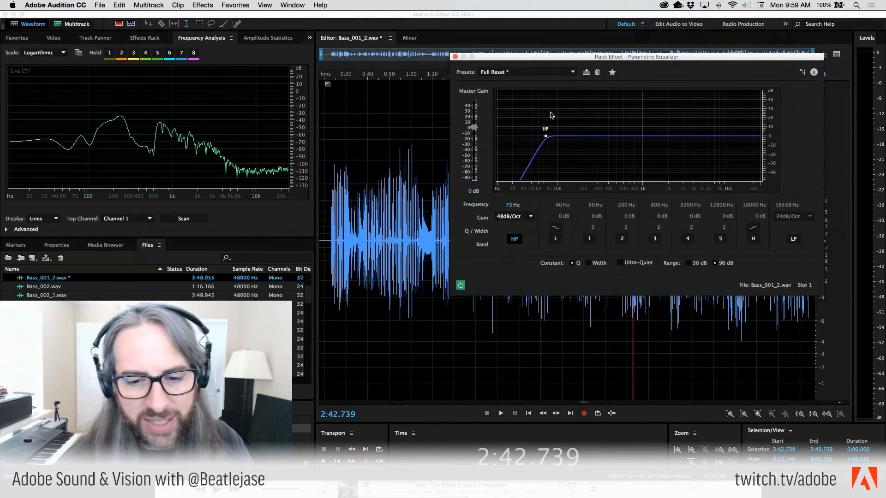
key("space")
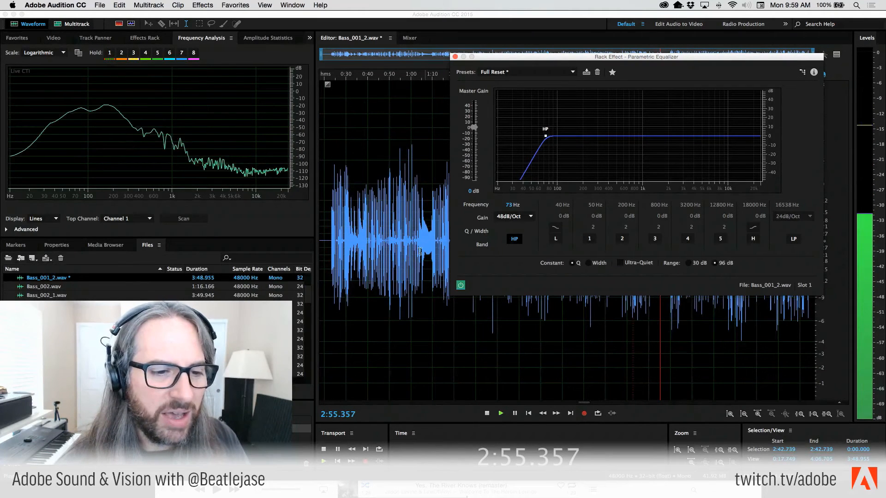
key("space")
left_click(400, 210)
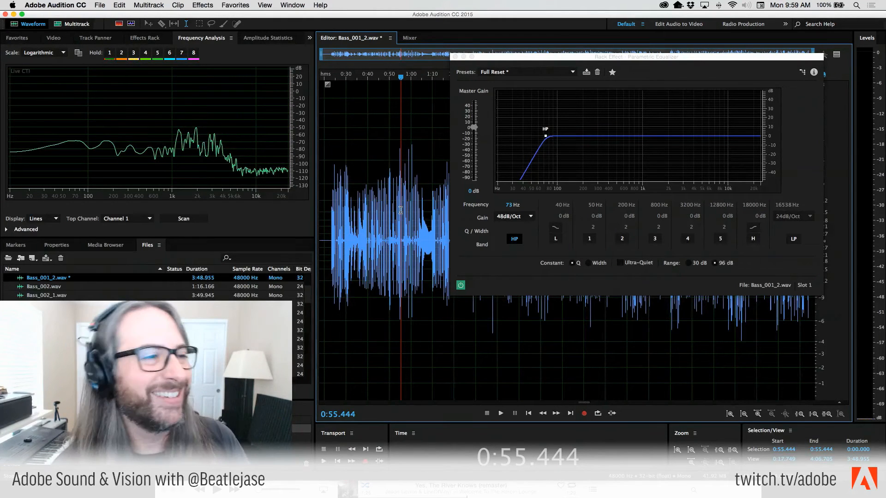
left_click(454, 55)
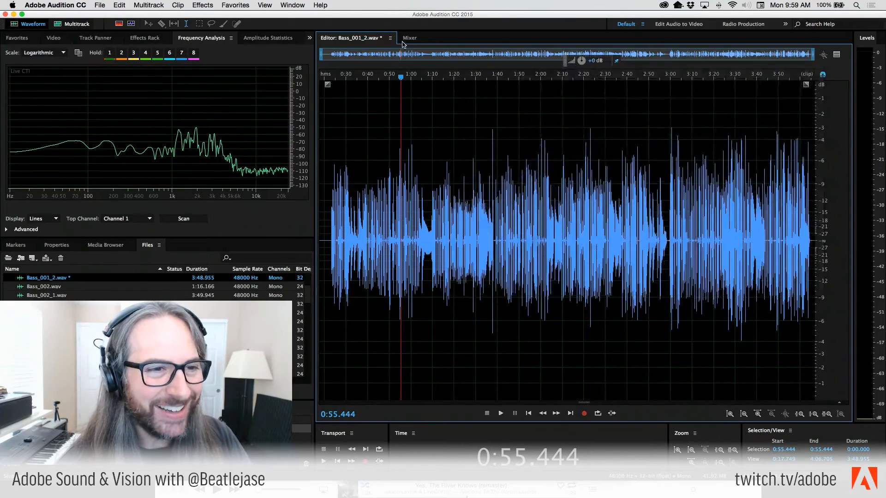
Switch the editor to 01_WH_Rock_Music_Final-3a_MAX_WahTest.sesx, solo the Bass track and play it from 3:1.00.
left_click(390, 38)
left_click(511, 111)
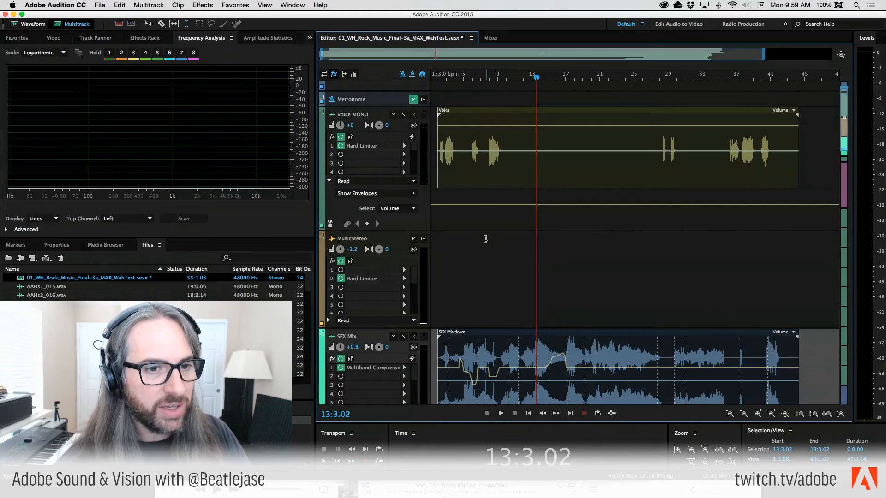
scroll(486, 239, "down", 8)
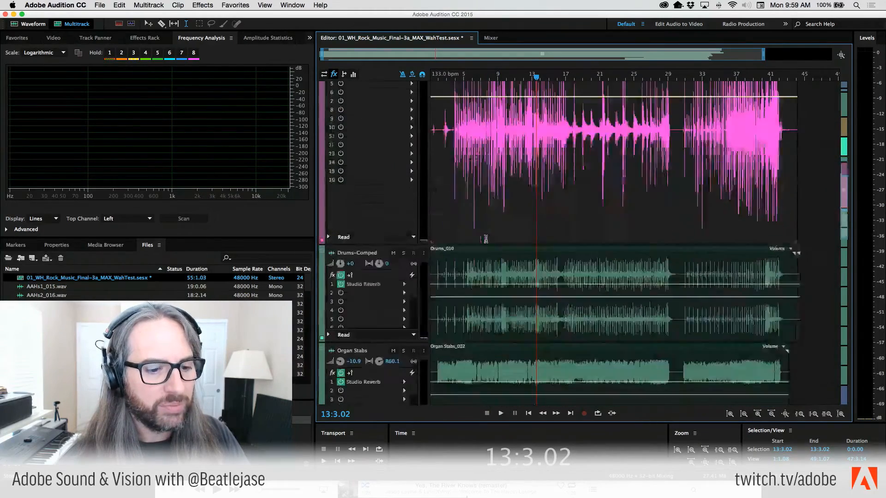
scroll(486, 238, "down", 5)
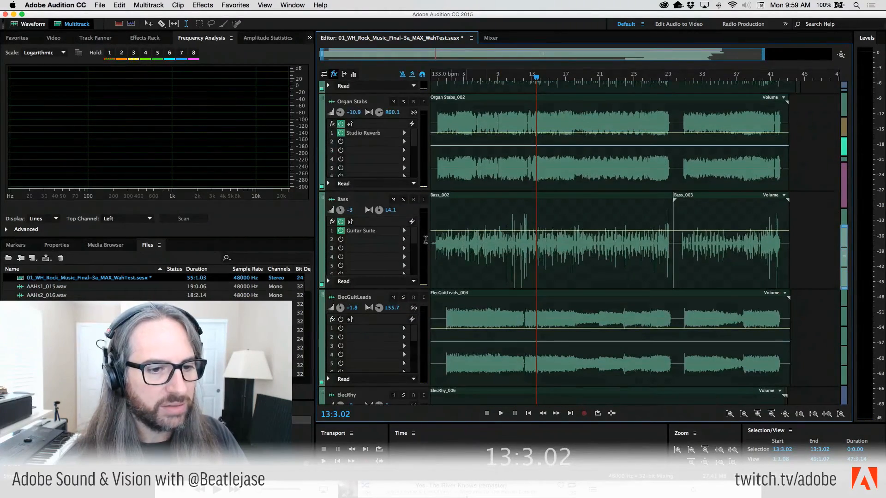
left_click(403, 199)
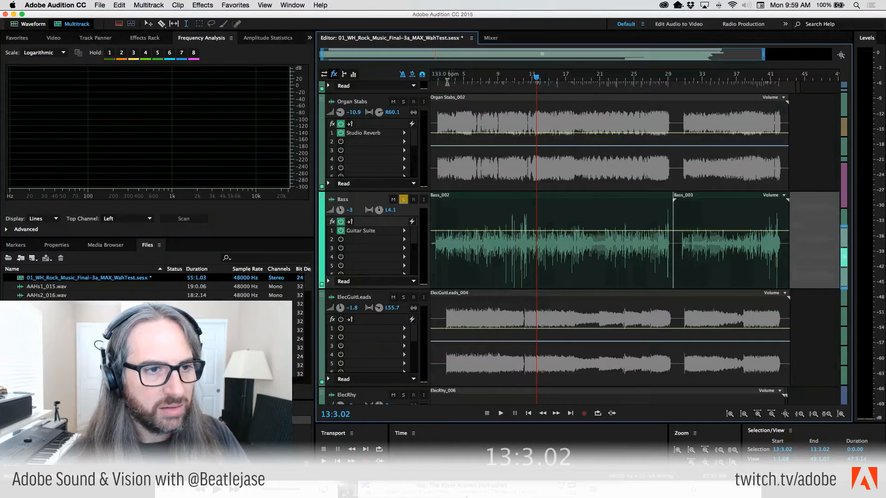
key("space")
left_click(447, 77)
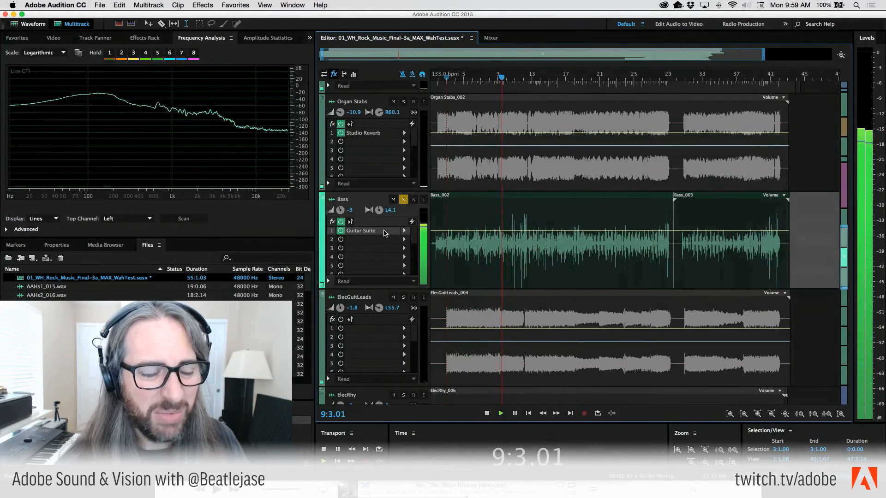
Inspect the settings of the Bass track's Guitar Suite effect during playback, close the effect and stop playback.
double_click(377, 233)
left_click_drag(479, 229, 480, 79)
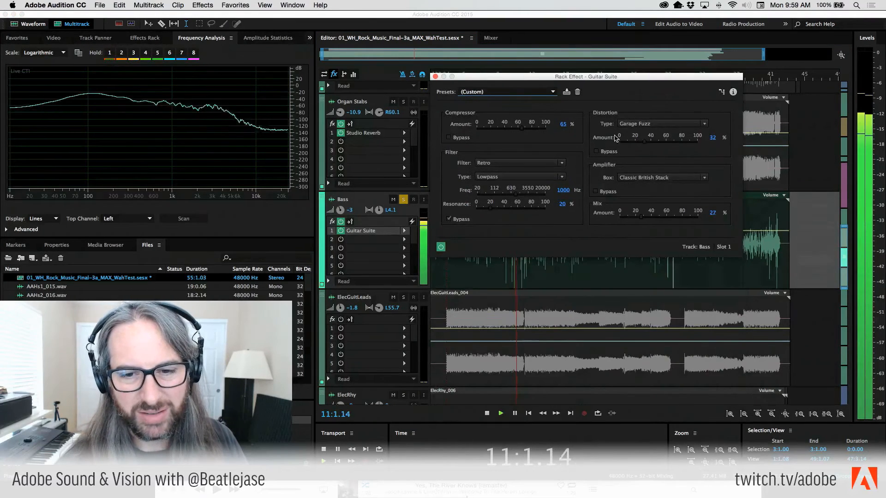
left_click(435, 76)
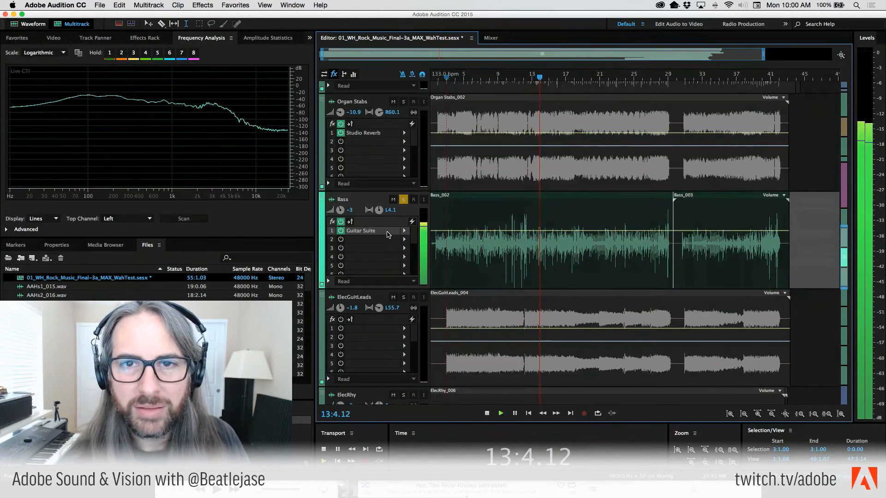
key("space")
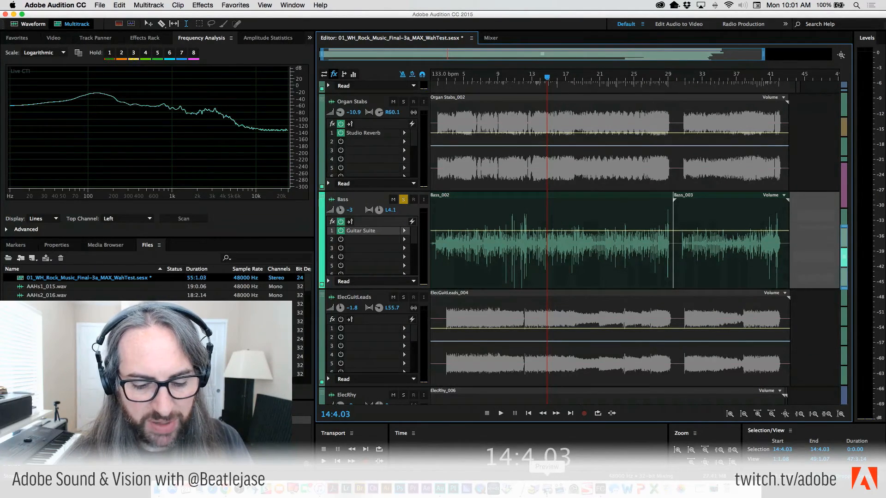
Consult the Key Frequencies to Remember list of S2354_Levine.pdf in Preview and return to Audition.
left_click(546, 488)
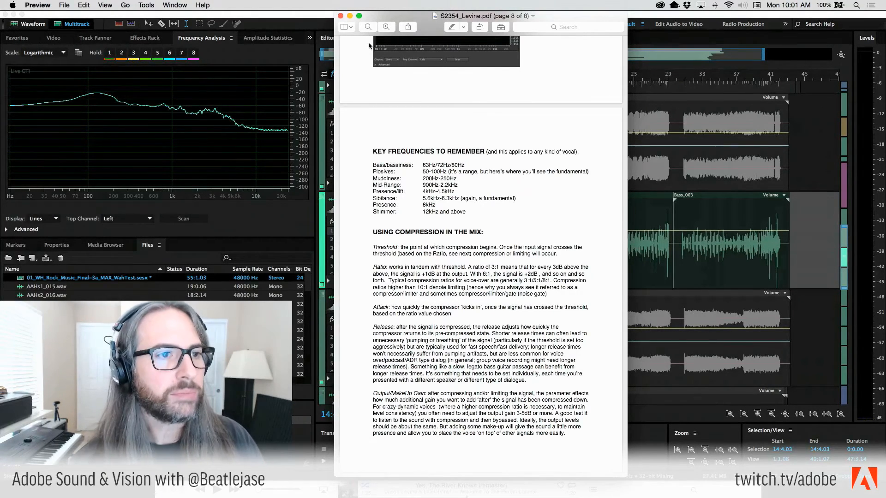
left_click(328, 38)
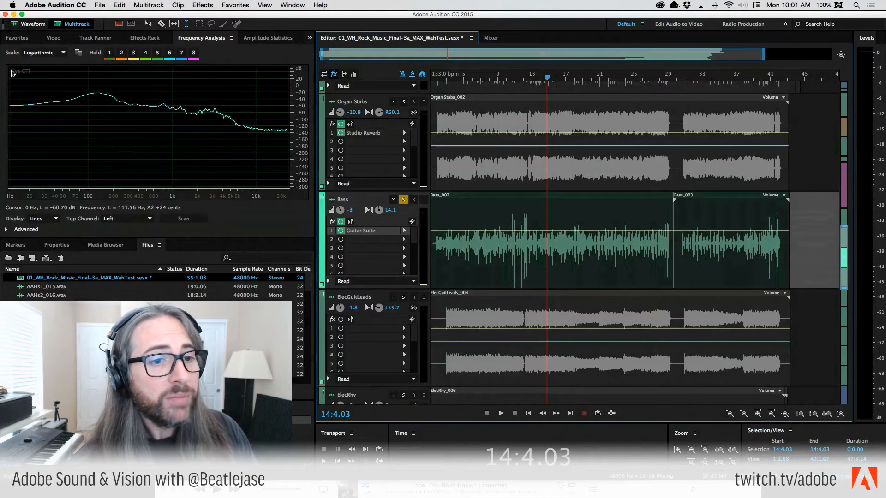
left_click(309, 37)
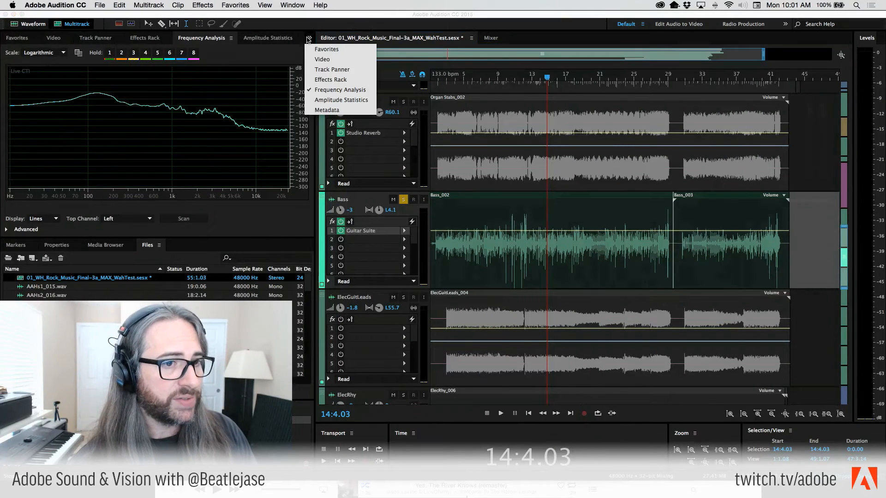
left_click(319, 30)
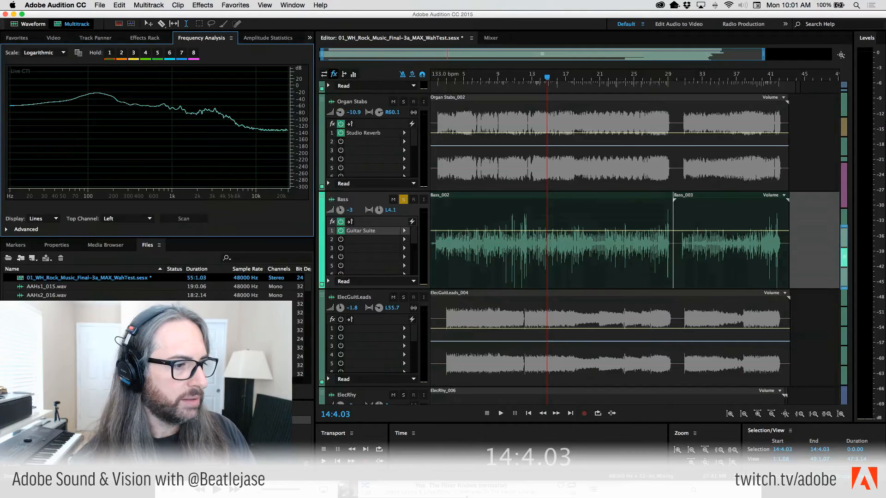
Find Creativity360_CleanVO.wav in the file list and open it in the waveform editor.
scroll(157, 323, "down", 10)
scroll(157, 323, "left", 3)
scroll(156, 323, "up", 8)
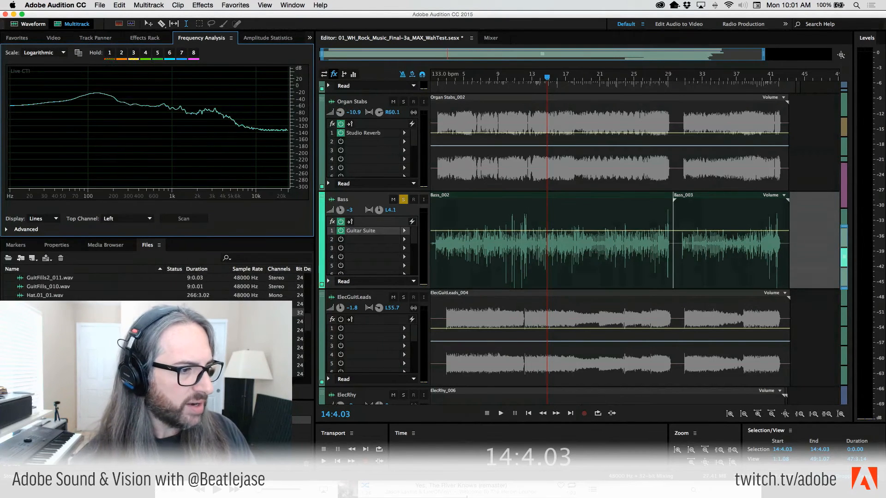
scroll(74, 318, "up", 3)
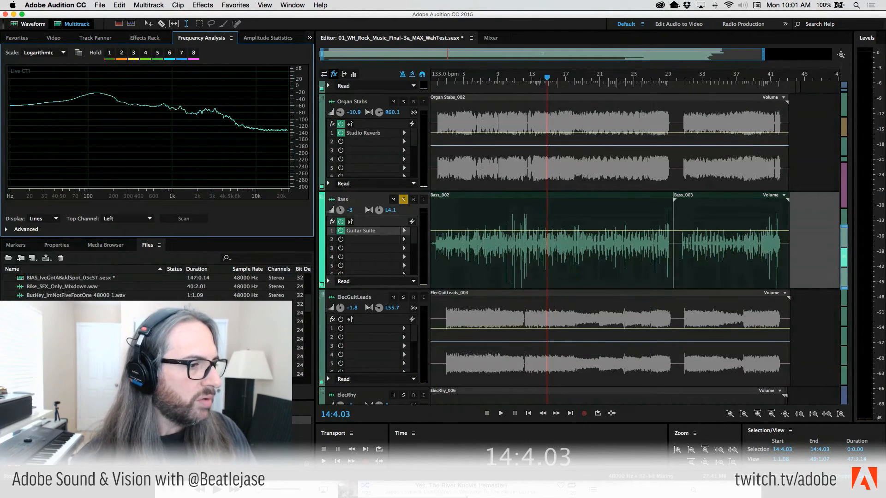
double_click(68, 304)
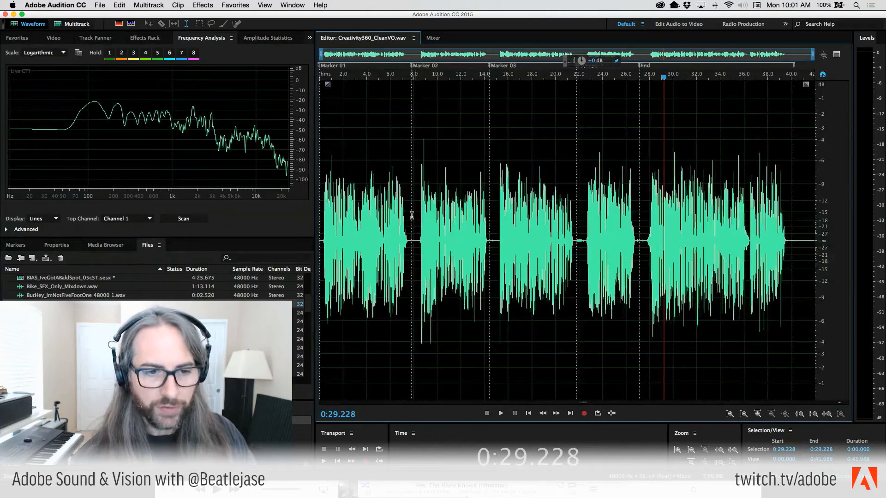
Play the voice-over from 0:08.433 and again from 0:15.188, stopping after each passage.
left_click(418, 210)
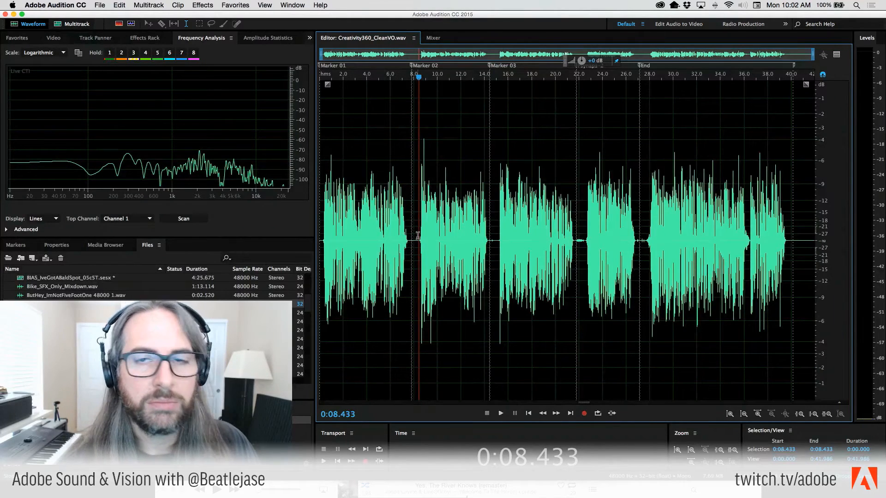
key("space")
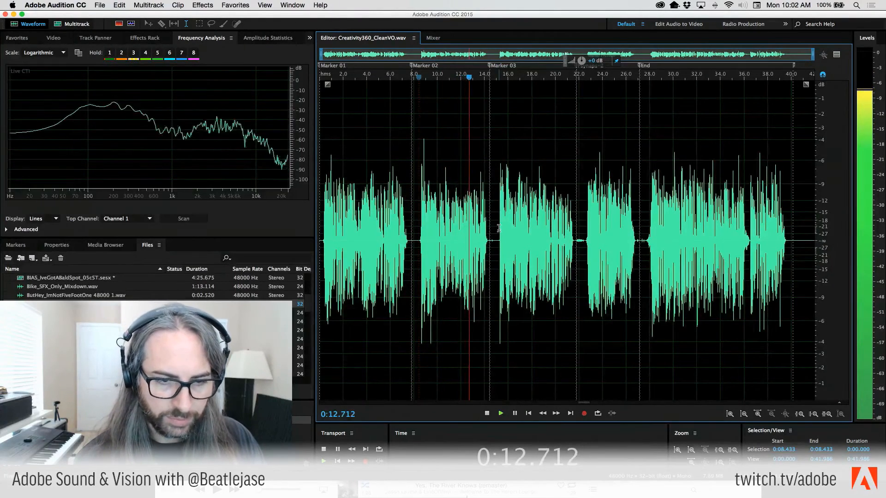
key("space")
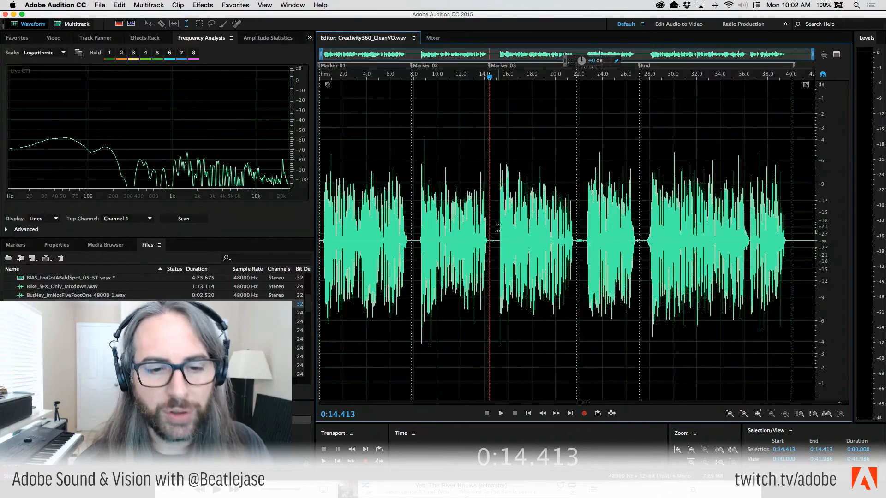
left_click(498, 228)
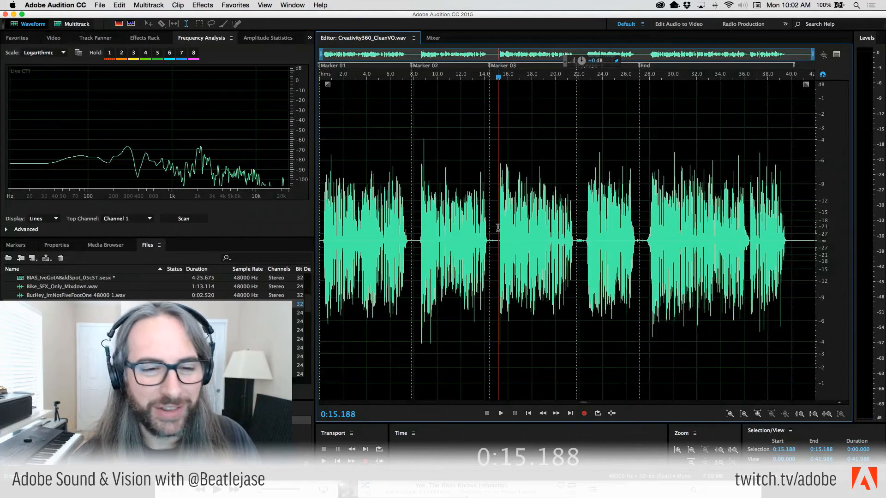
key("space")
key("space")
Lower the gain of the entire voice-over, and select and play the passage from 0:22.504 to 0:27.194.
left_click(495, 223)
left_click_drag(495, 223, 551, 227)
left_click(349, 90)
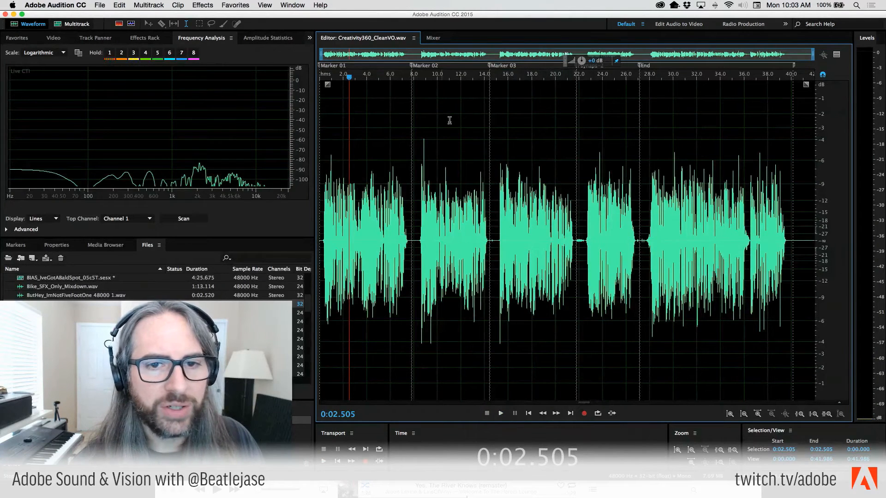
left_click_drag(581, 61, 579, 62)
left_click_drag(584, 216, 639, 218)
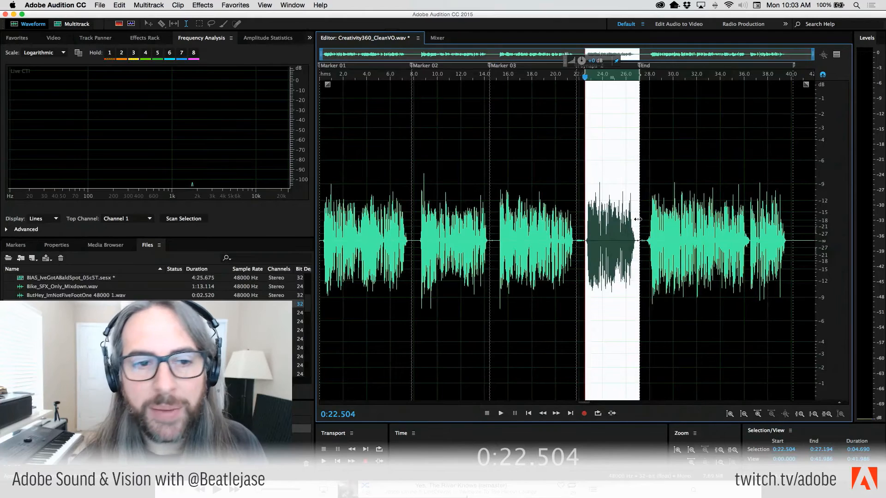
key("space")
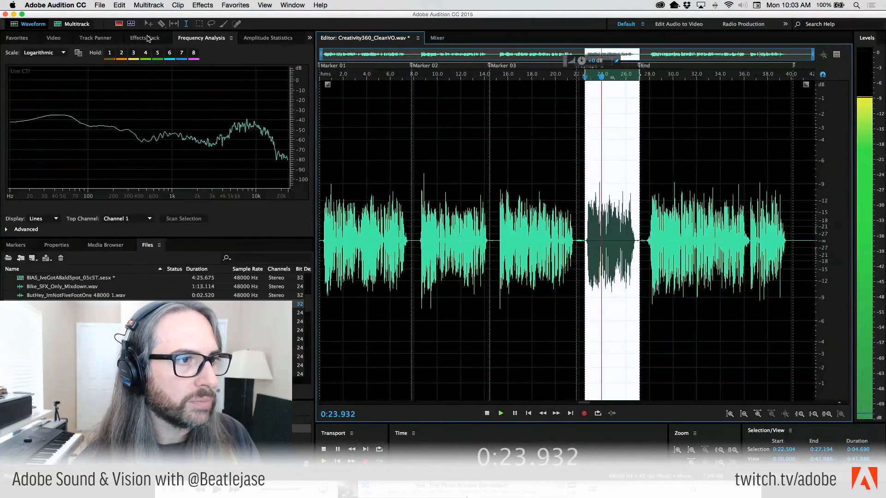
Add a Parametric Equalizer to slot 1 of the voice-over's Effects Rack and load the Full Reset preset.
left_click(147, 38)
left_click(297, 73)
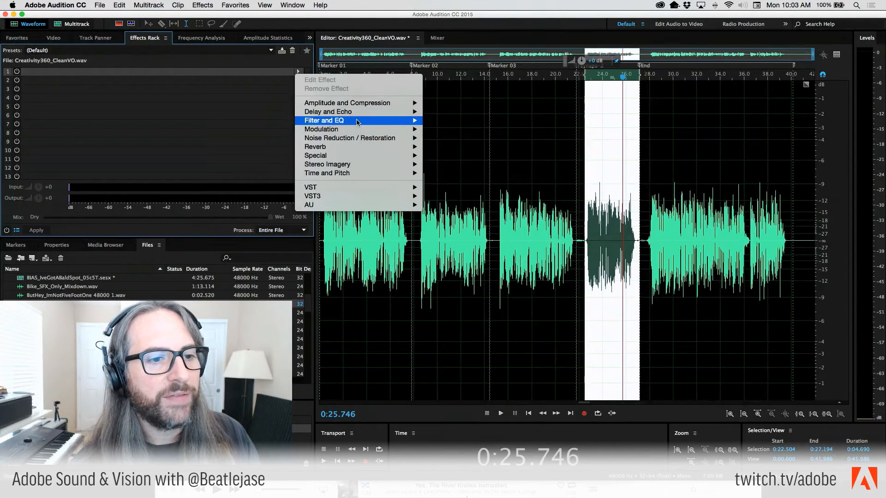
mouse_move(358, 121)
left_click(488, 165)
left_click_drag(403, 127, 335, 58)
left_click(310, 74)
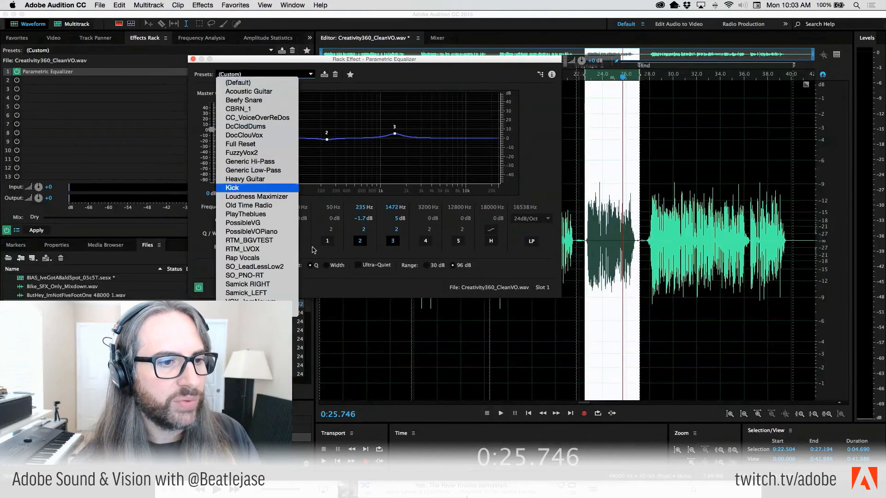
left_click(240, 143)
left_click_drag(524, 58, 528, 62)
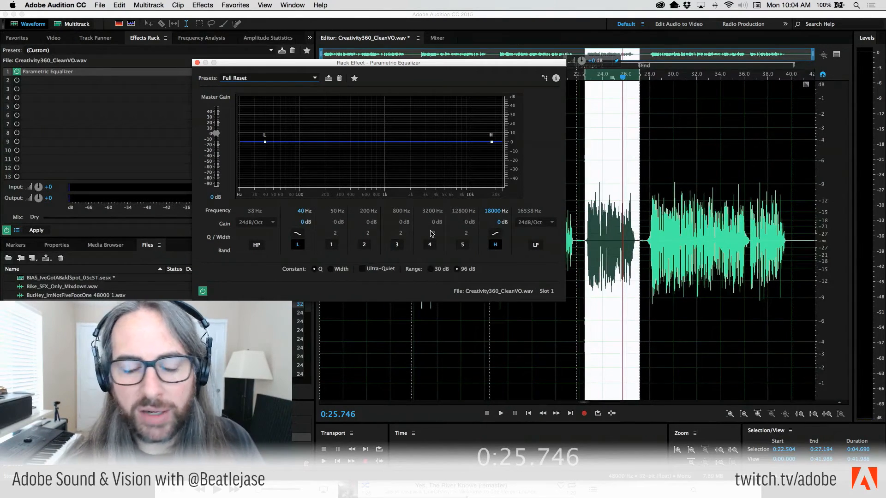
Examine the mixing and routing setup in Focusrite Control and the microphone polar patterns table of S2354_Levine.pdf in Preview.
mouse_move(493, 497)
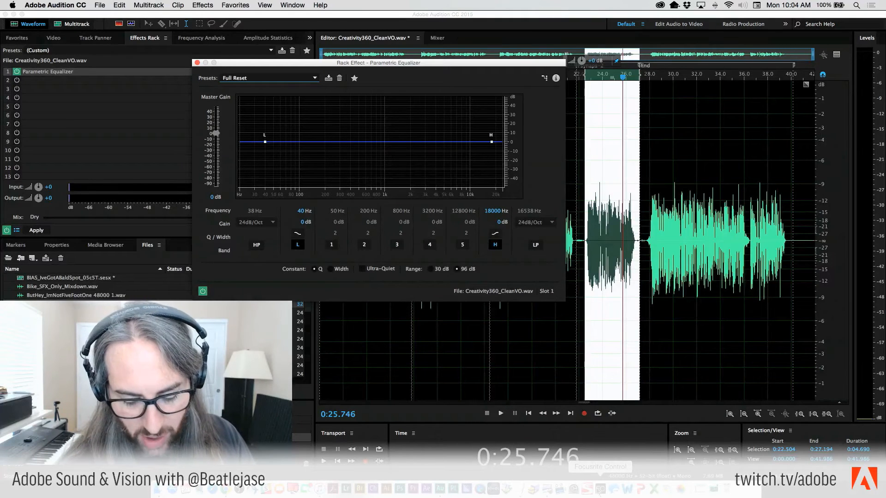
left_click(599, 489)
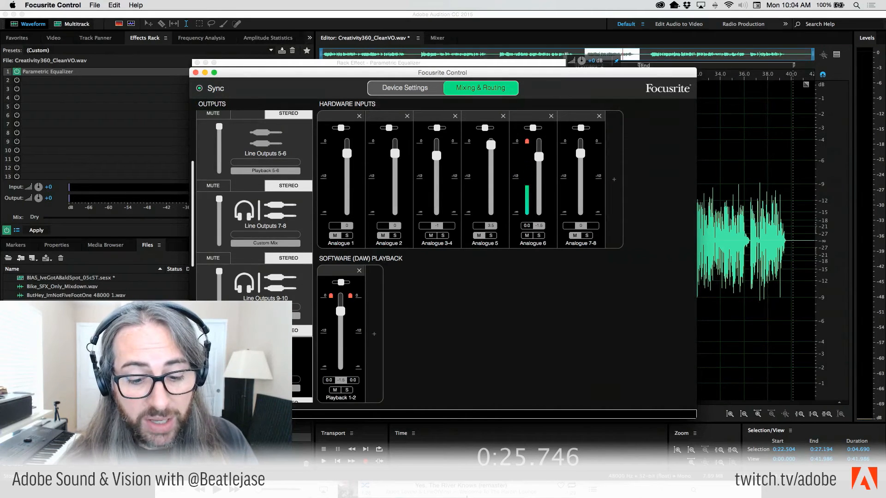
left_click(547, 488)
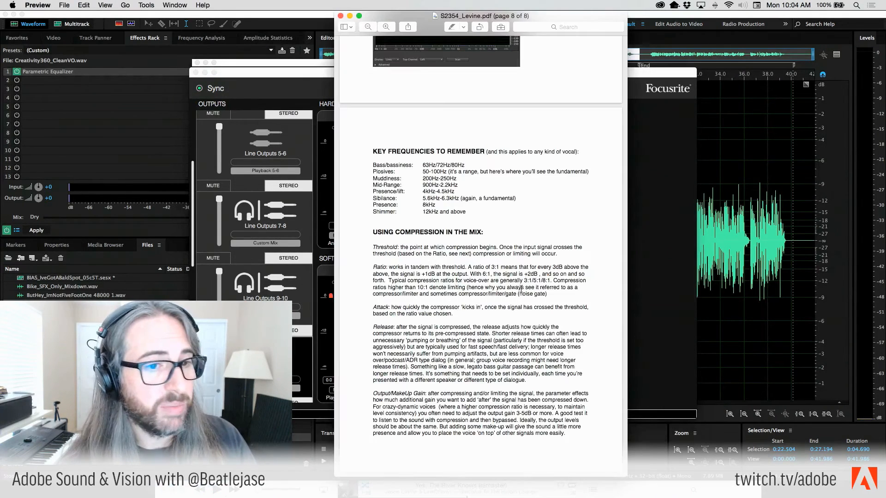
scroll(480, 194, "up", 20)
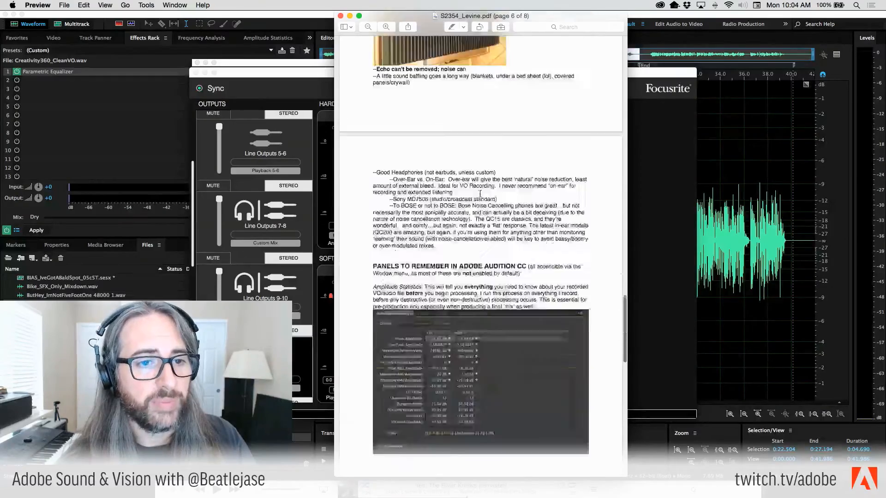
scroll(480, 194, "up", 20)
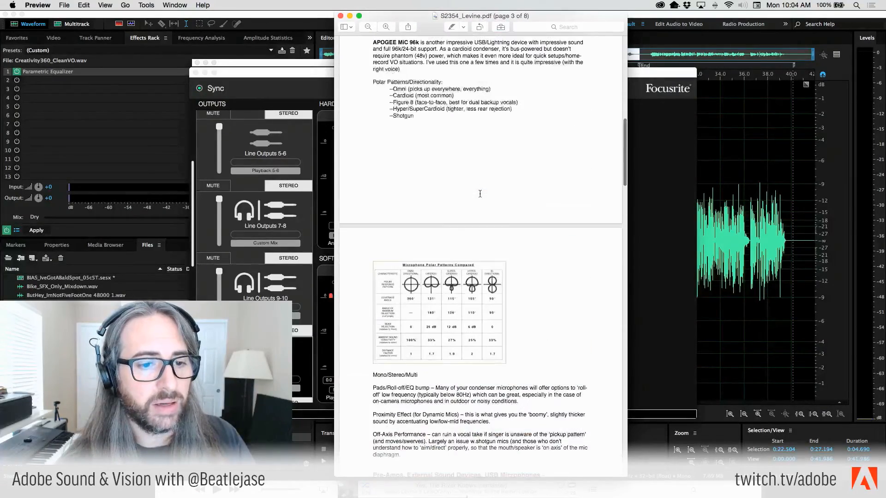
scroll(480, 194, "down", 3)
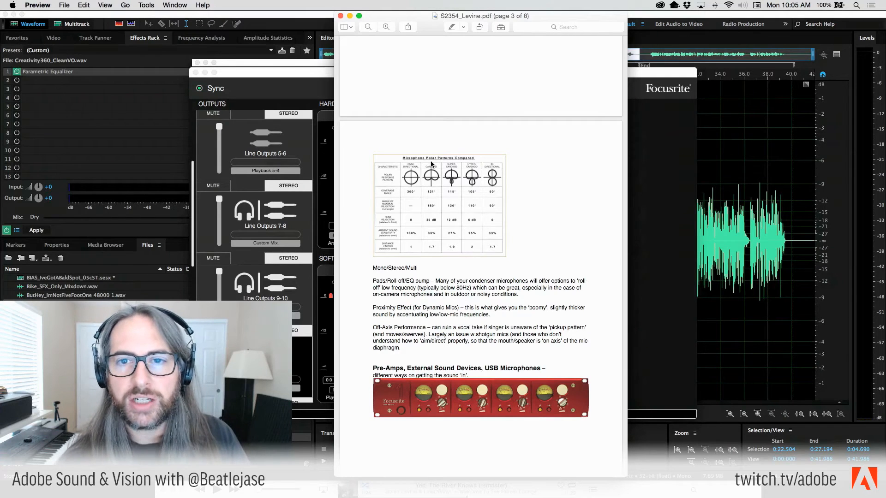
left_click(677, 280)
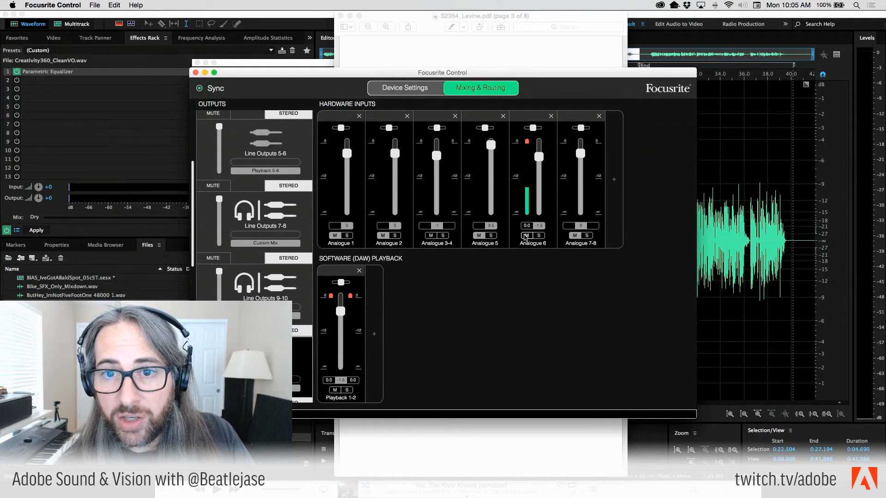
Return to Audition, play the voice-over and extend the selection's end to 0:40.000.
key("super+Tab")
key("space")
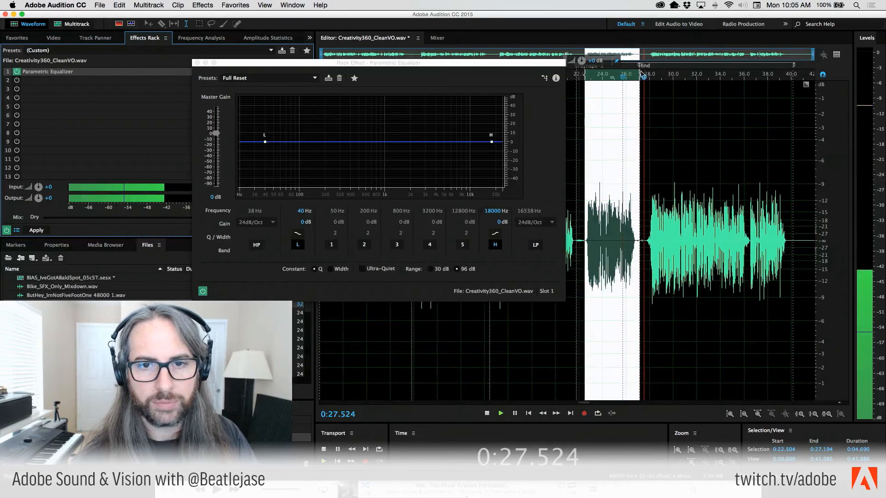
left_click_drag(639, 74, 790, 76)
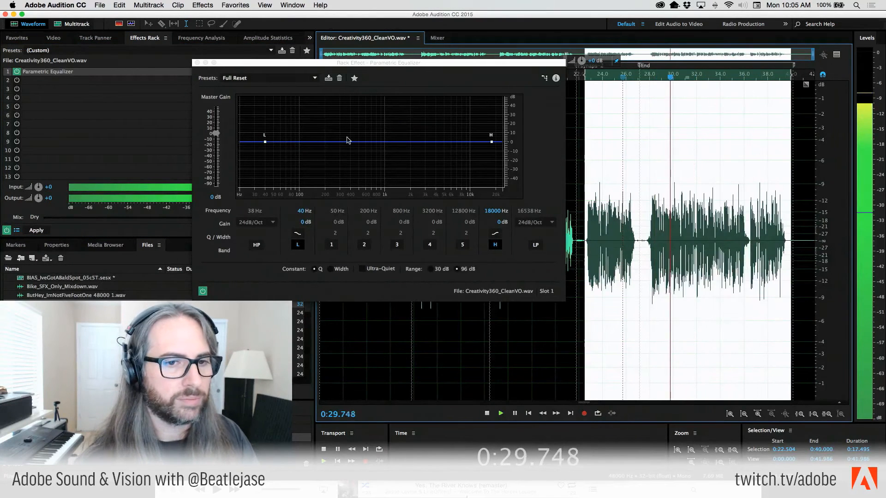
Enable equalizer band 3 and set it to 1383 Hz with 7.9 dB gain and a Q of 3.3.
left_click(396, 246)
left_click(397, 244)
left_click_drag(398, 233, 408, 211)
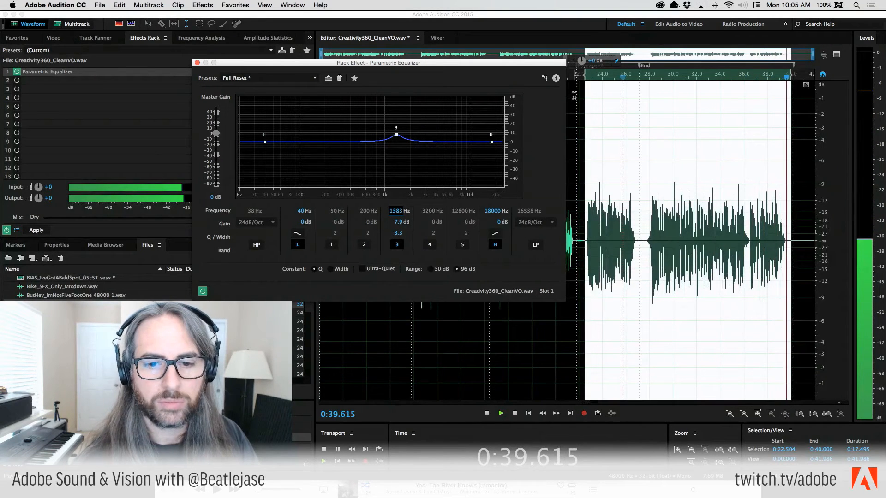
Turn on looped playback and, while listening, set equalizer band 3 to 1128 Hz with -8.2 dB gain and a Q of 4.6.
key("space")
left_click(597, 413)
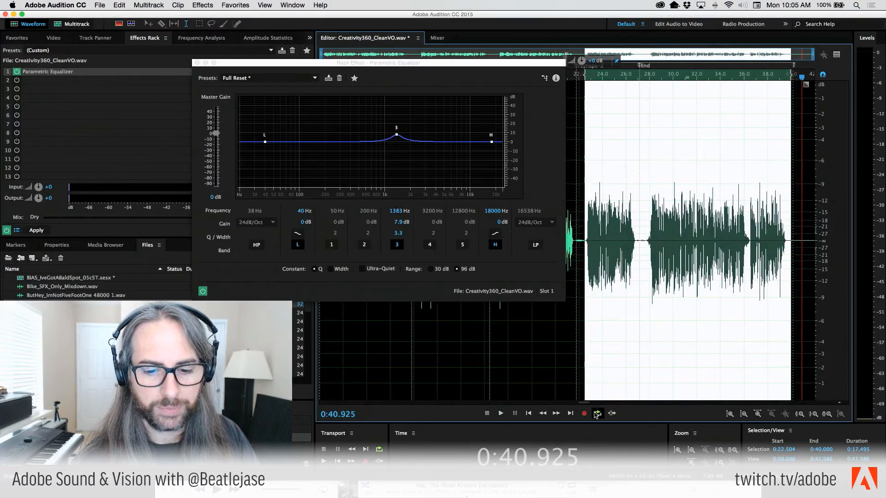
key("space")
mouse_move(398, 222)
left_mouse_down()
mouse_move(399, 236)
mouse_move(392, 212)
left_mouse_up()
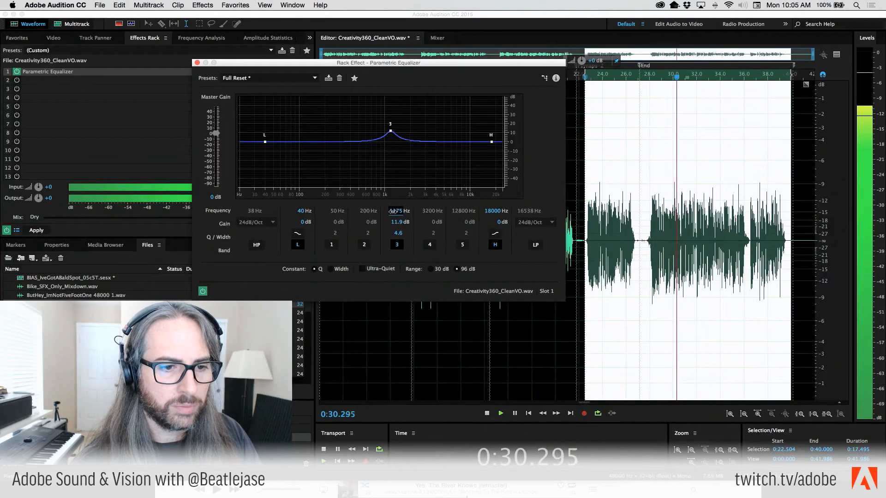
left_click_drag(399, 222, 306, 229)
key("j")
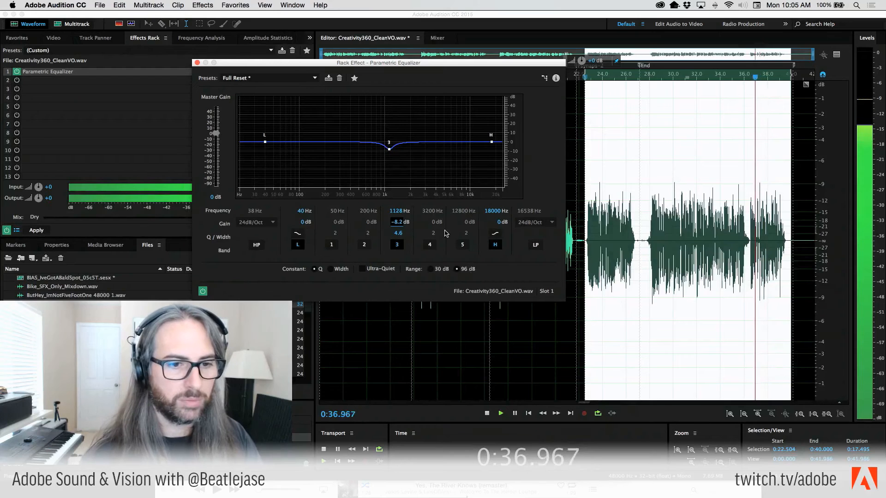
Enable equalizer band 4 and set it to 4249 Hz with 4.2 dB gain and a Q of 5.5.
left_click(425, 245)
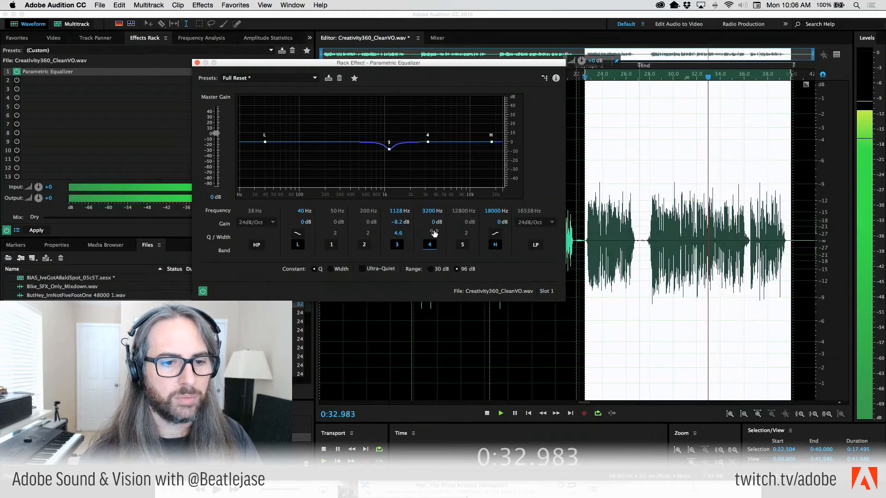
left_click_drag(452, 236, 408, 223)
key("space")
key("space")
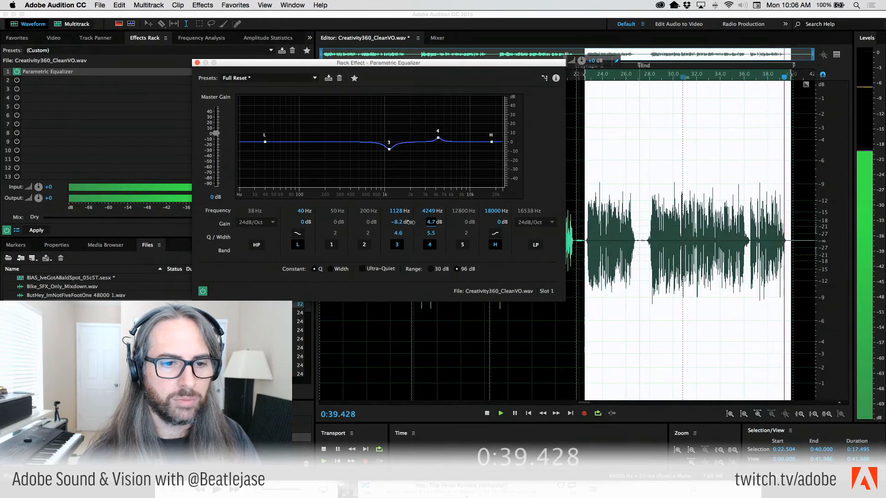
key("j")
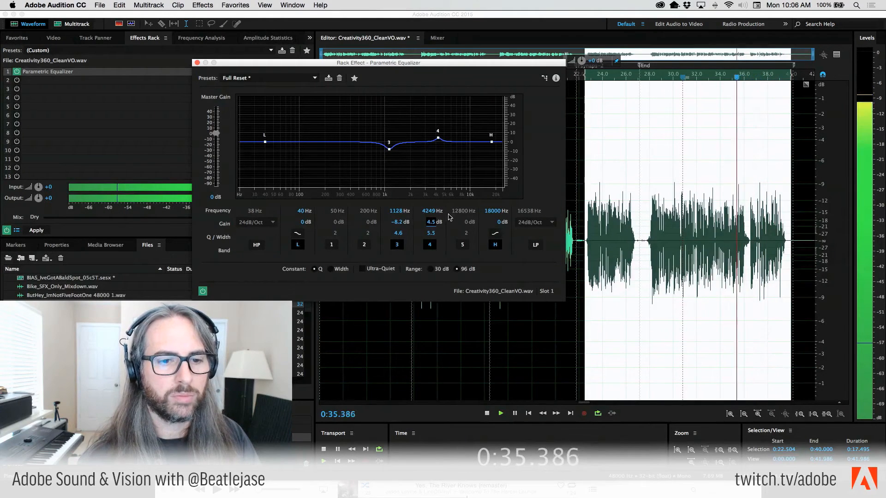
key("l")
left_click_drag(430, 223, 428, 224)
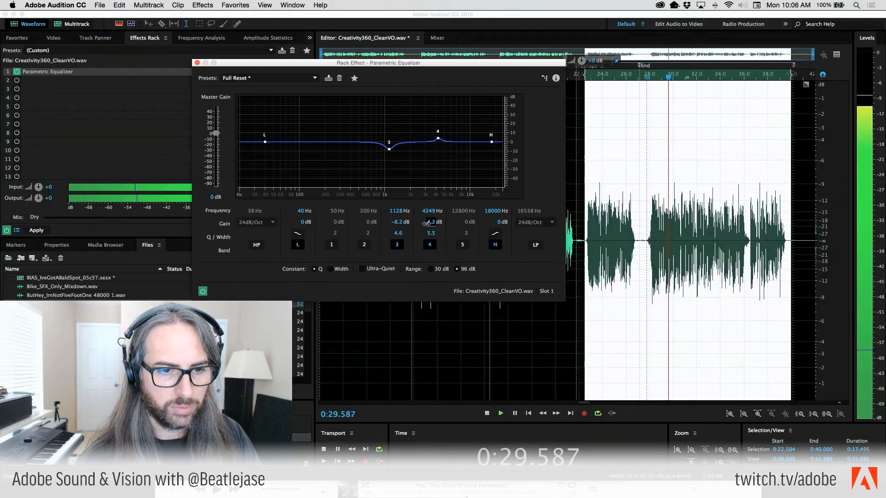
Try band 5 and disable it again, and set the high shelf to 7844 Hz with 6 dB gain instead.
left_click(463, 244)
left_click_drag(463, 211, 526, 224)
left_click(463, 244)
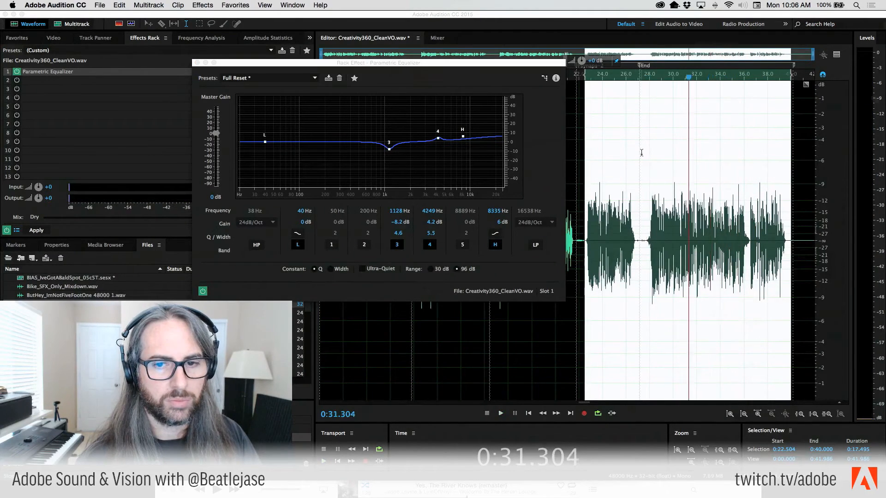
left_click(640, 150)
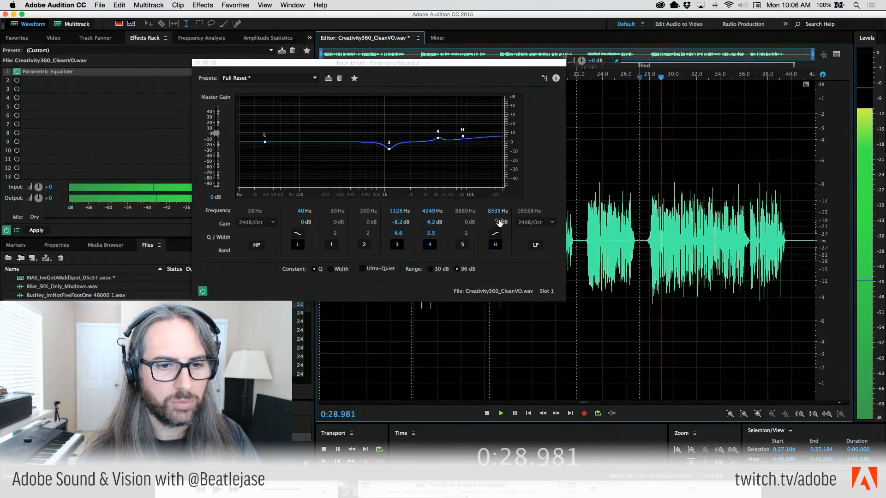
left_click_drag(494, 211, 490, 212)
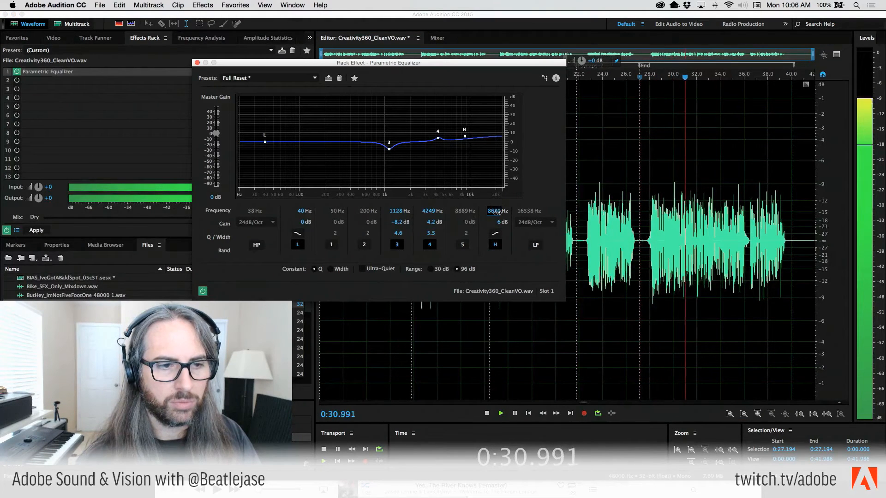
Show the live Frequency Analysis, move the equalizer window clear of it and return the playhead to 0:28.000.
left_click(218, 41)
left_click_drag(283, 63, 430, 43)
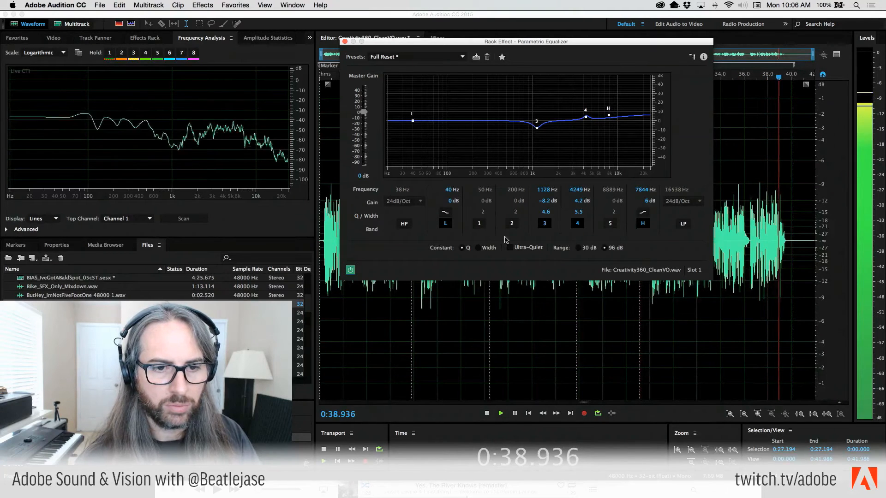
key("j")
left_click(649, 318)
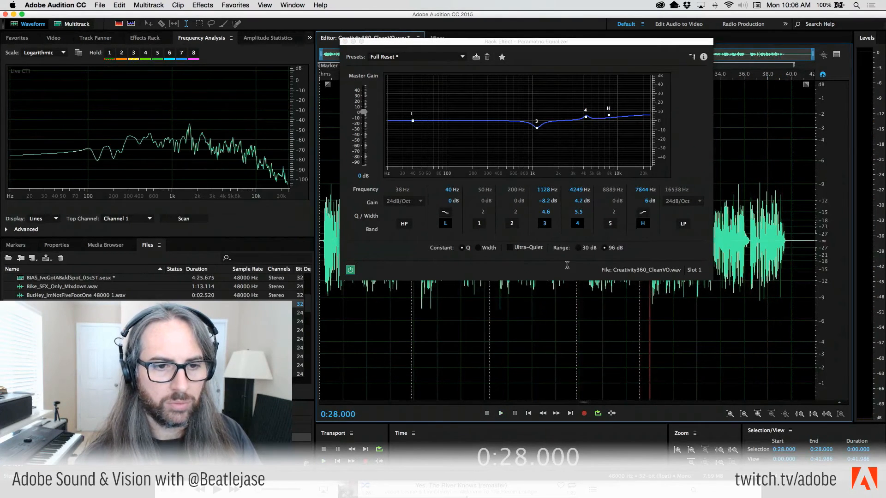
Set the enabled equalizer band 1 to 78 Hz with 5.2 dB gain and a Q of 4.2 during playback.
left_click_drag(482, 212, 496, 216)
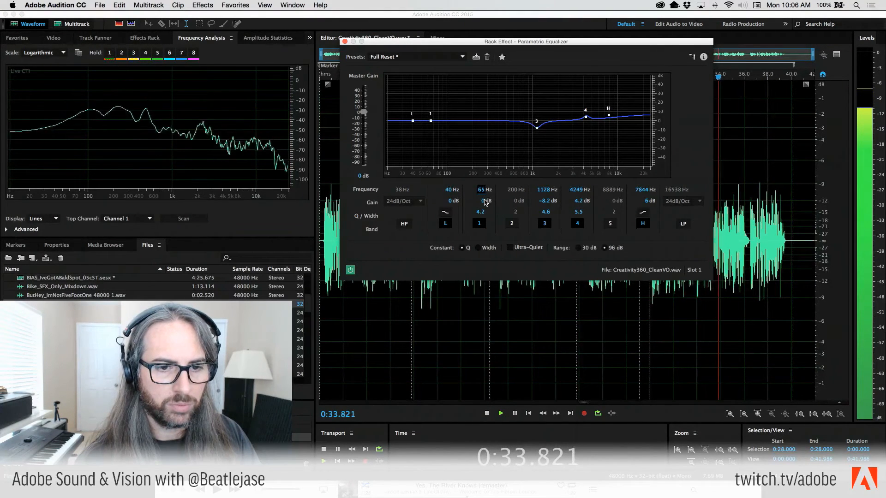
mouse_move(482, 200)
left_mouse_down()
mouse_move(516, 203)
mouse_move(485, 191)
left_mouse_up()
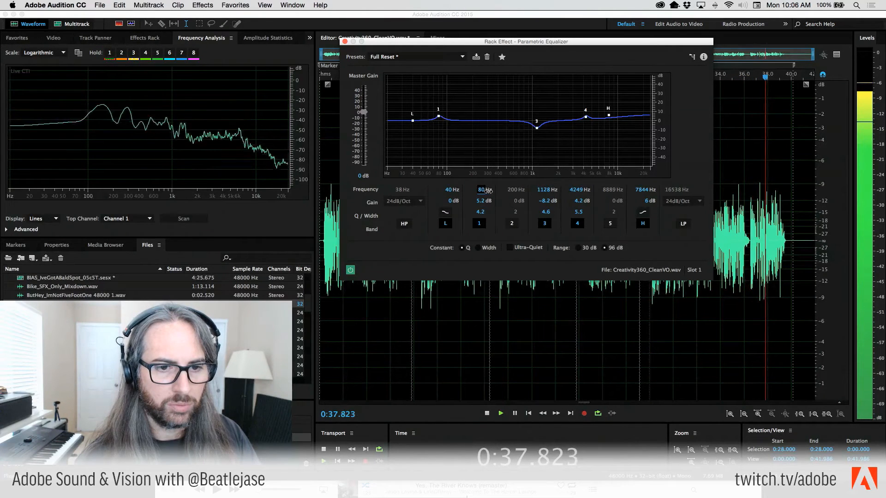
left_click(649, 295)
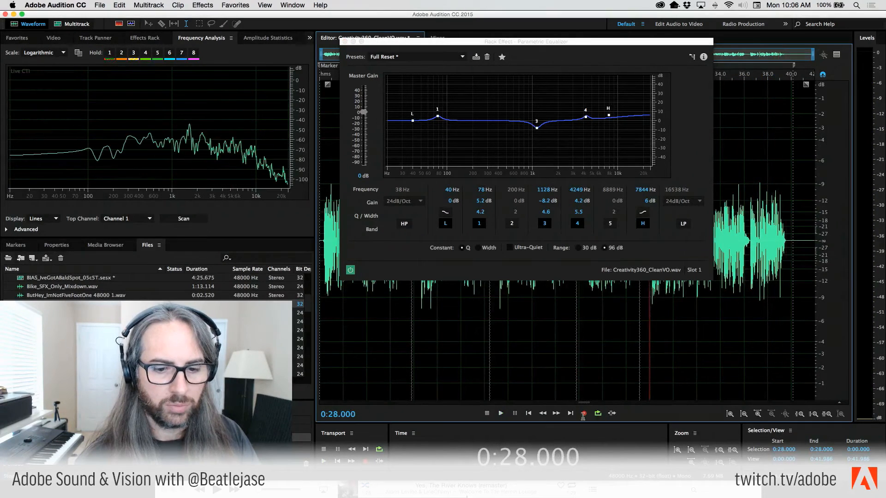
Switch to Focusrite Control to check the input and playback mix levels, and return to Audition.
mouse_move(547, 489)
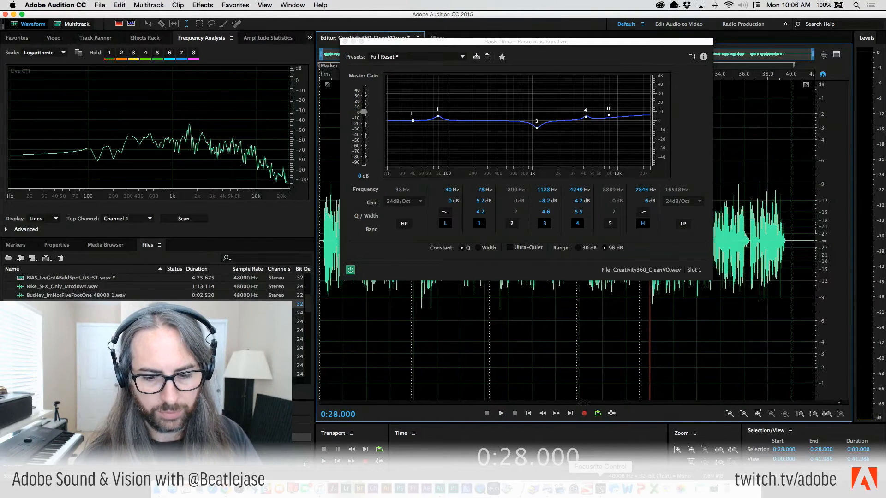
left_click(600, 488)
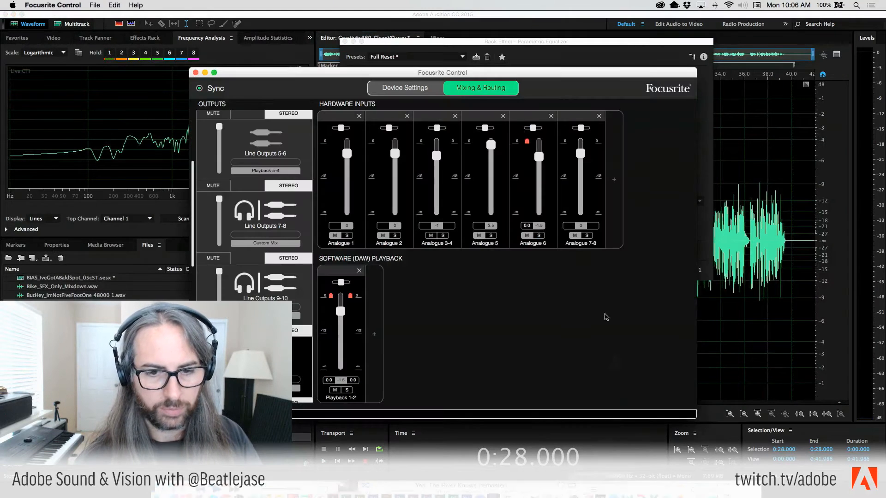
left_click(752, 285)
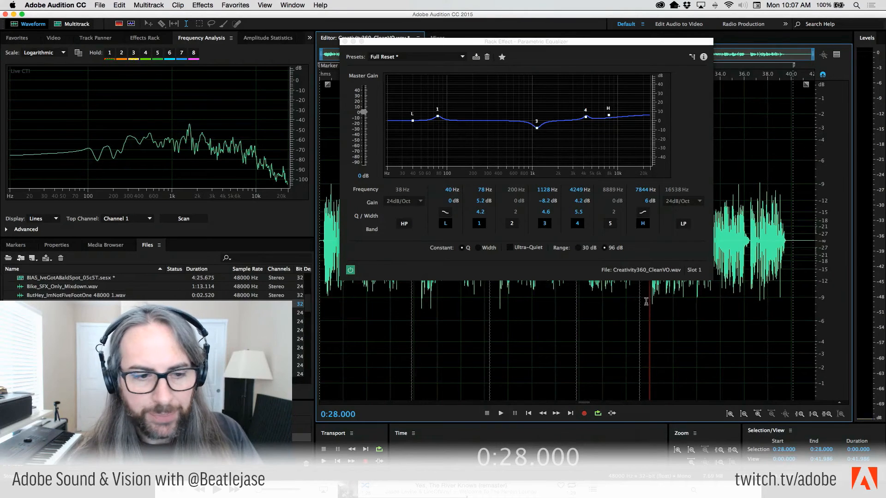
Compare the voice-over from 0:28.000 with the Parametric Equalizer bypassed and enabled by playing it in alternation.
left_click(351, 270)
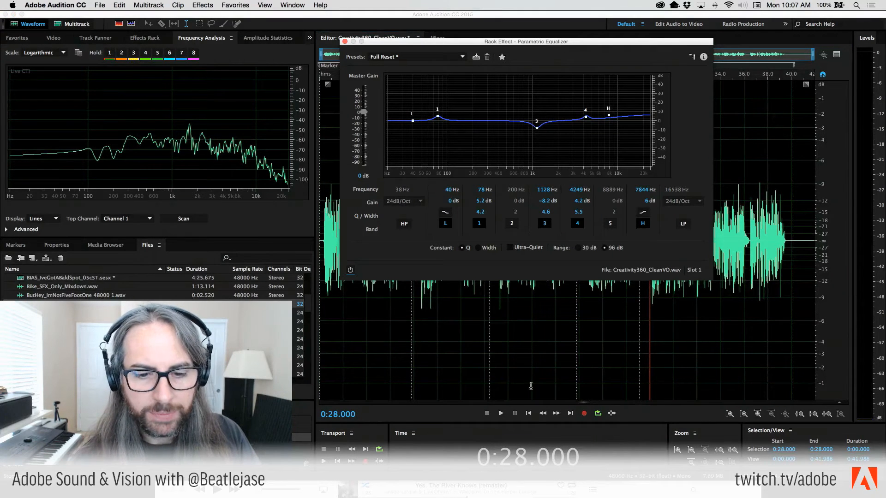
key("space")
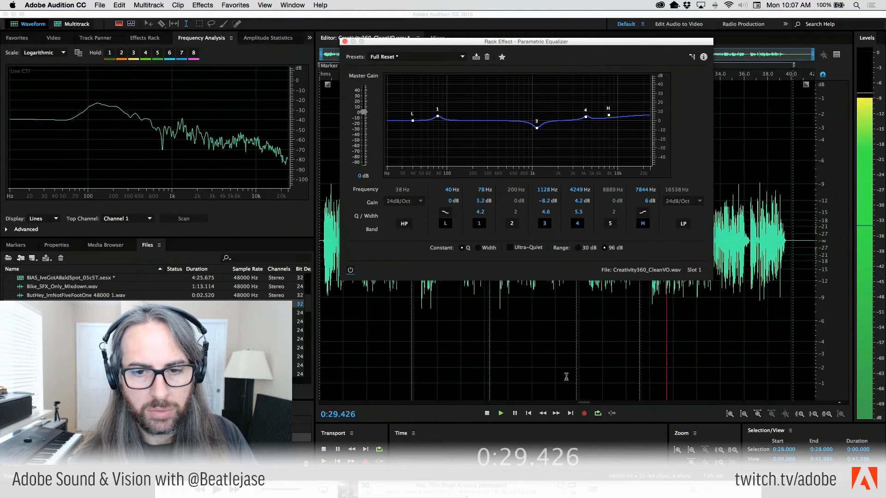
left_click(647, 302)
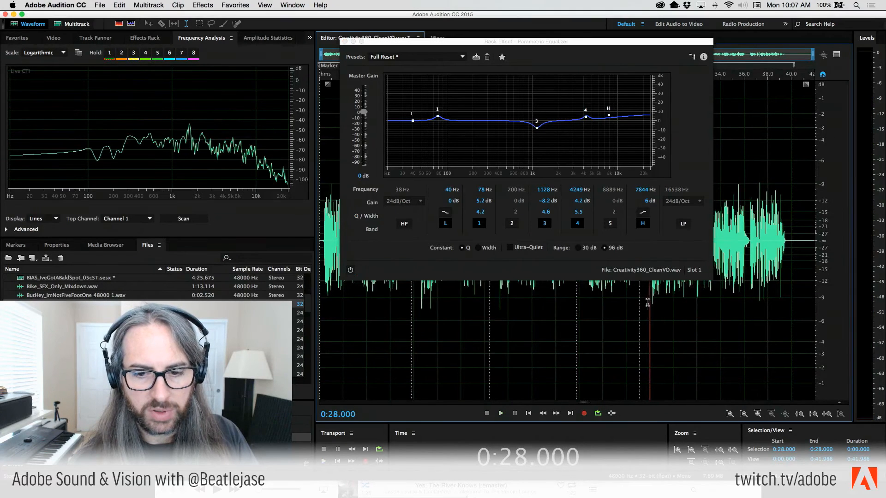
left_click(350, 271)
key("space")
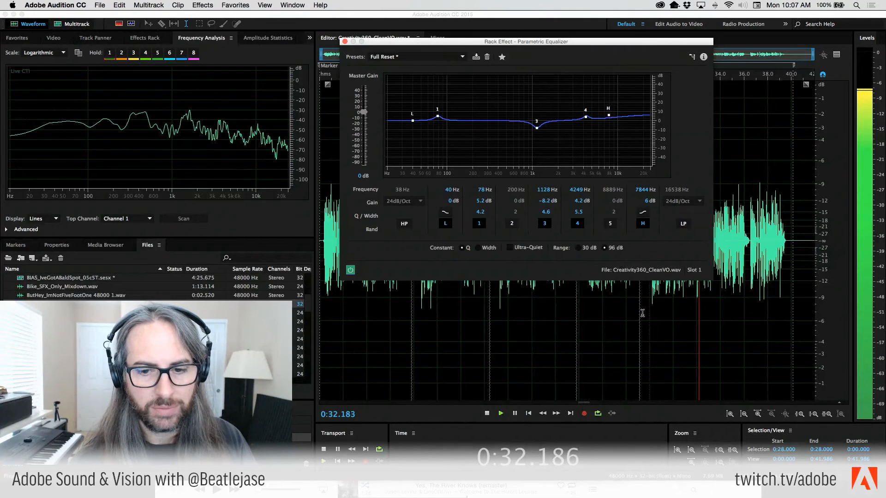
key("space")
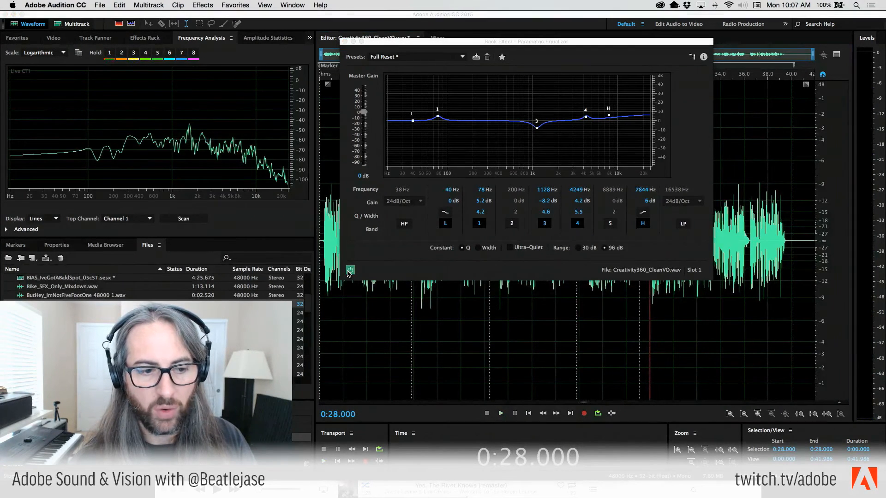
left_click(350, 271)
key("space")
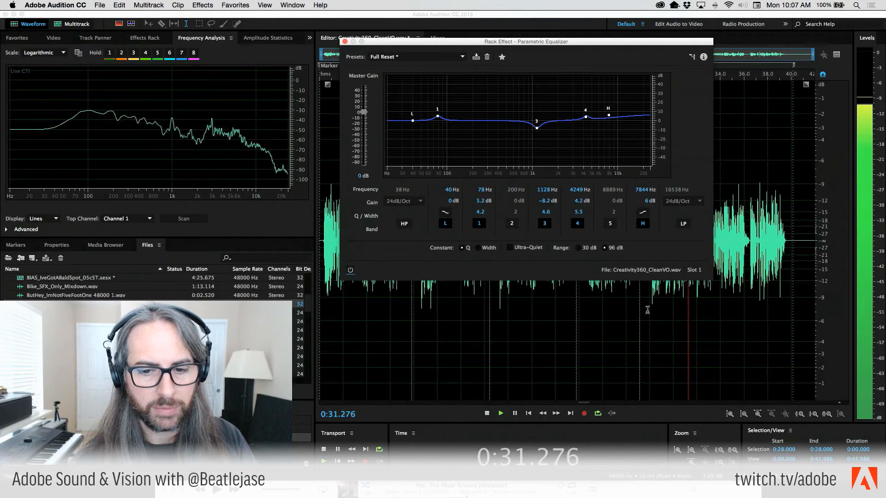
key("space")
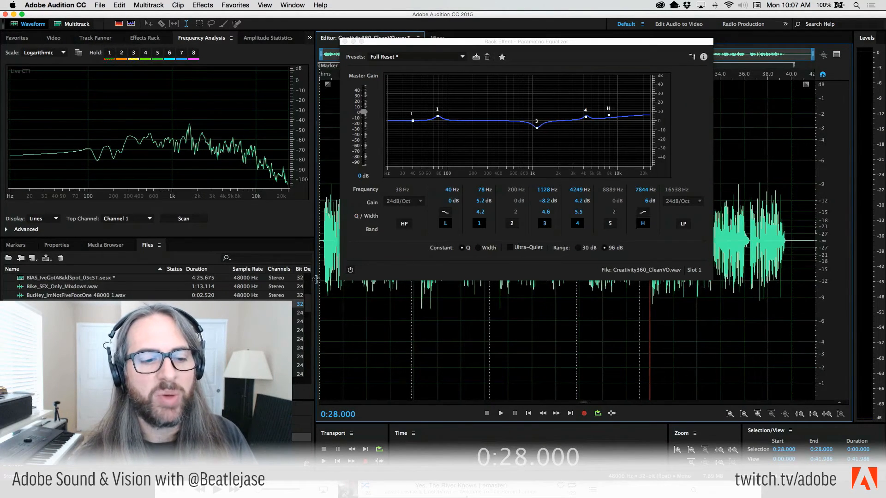
Re-enable the equalizer with the high shelf at 8005 Hz and 5.8 dB gain, and play the voice-over from 0:28.000.
left_click(350, 271)
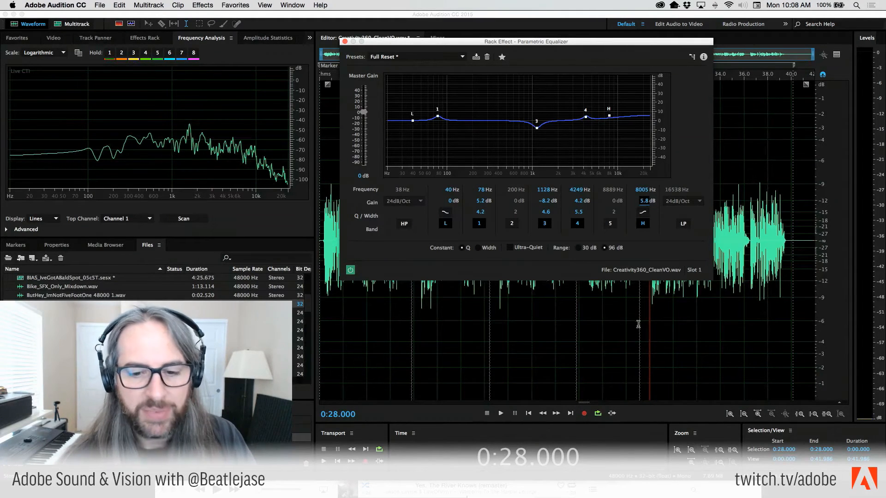
left_click(641, 298)
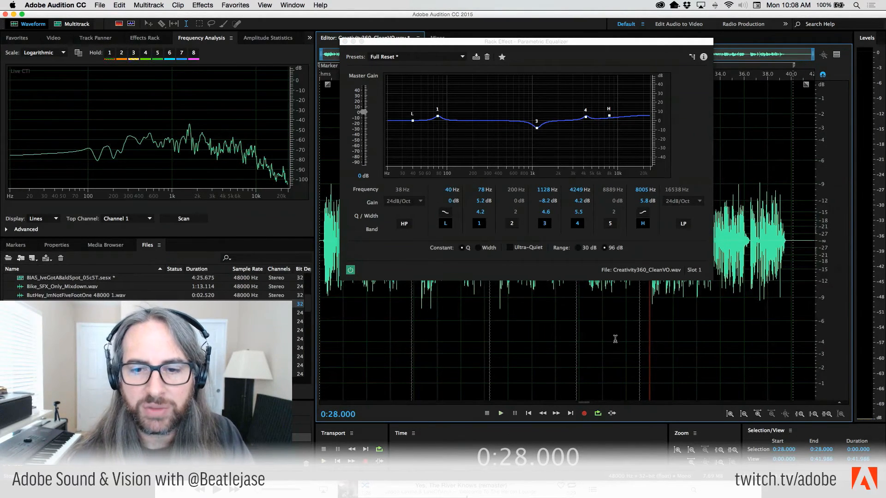
key("space")
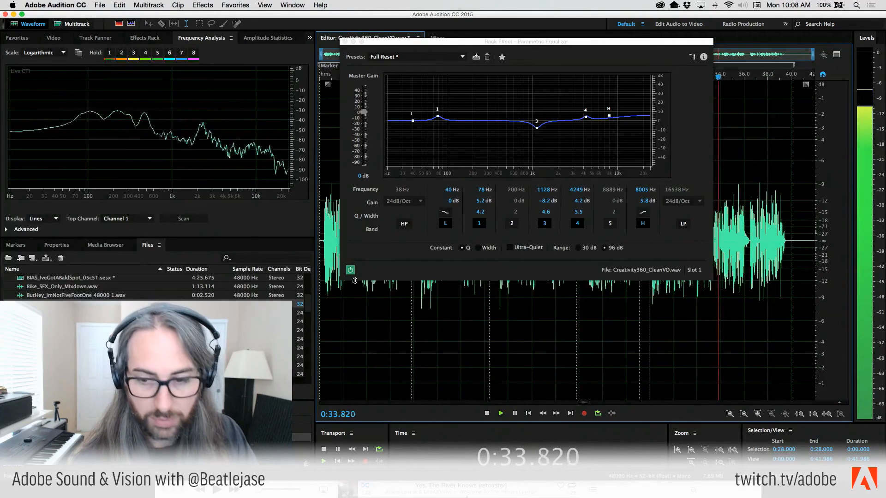
key("space")
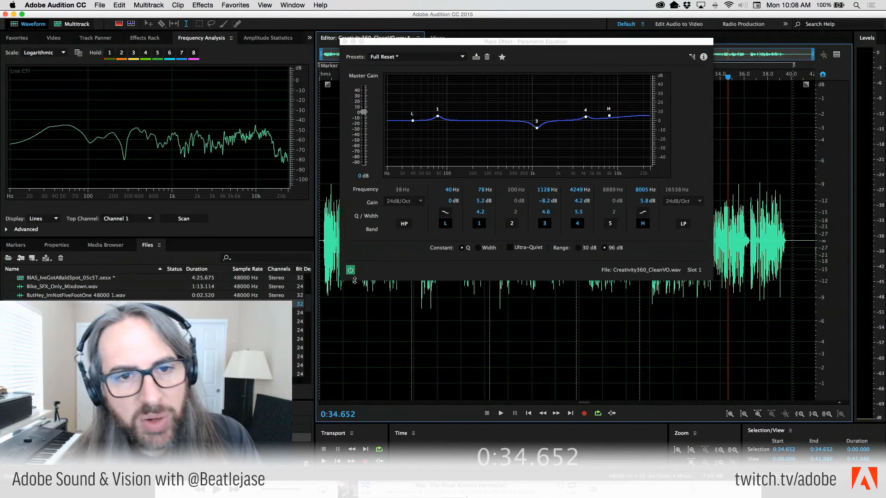
Close the equalizer window, review the key vocal frequencies and compression notes on page 8 of S2354_Levine.pdf in Preview, and return to Audition.
left_click(345, 43)
left_click(415, 212)
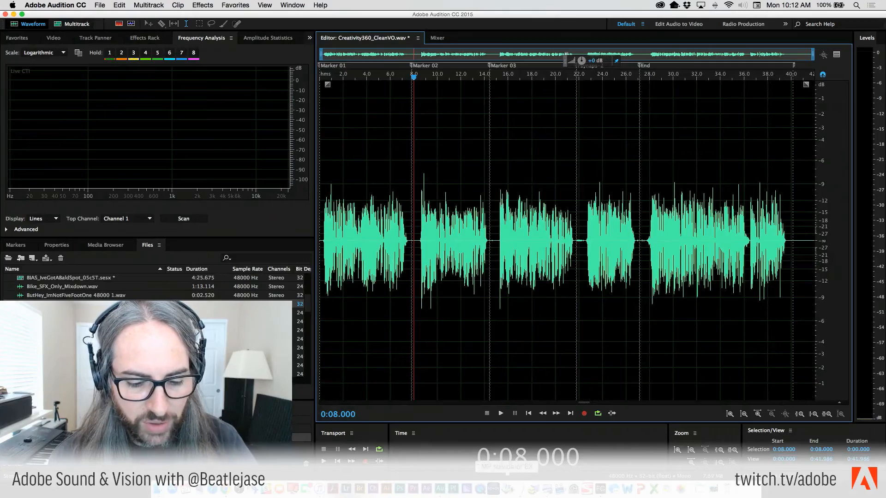
left_click(547, 489)
scroll(583, 196, "down", 20)
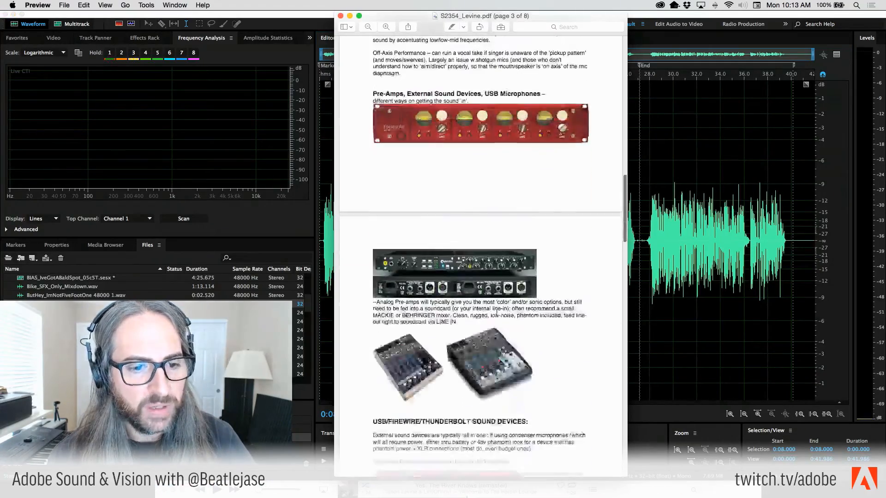
scroll(496, 312, "down", 20)
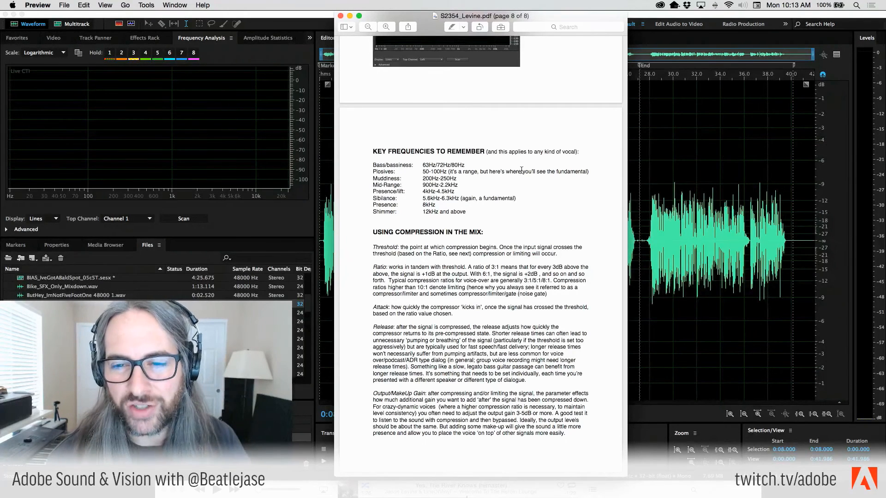
left_click(642, 150)
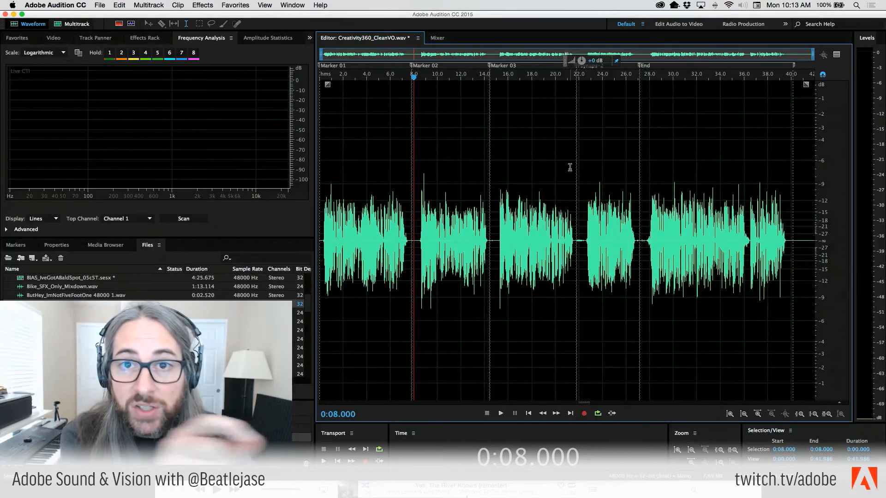
Select the voice-over from 0:15.208 to 0:21.257, open the Parametric Equalizer effect on it and disable band 2.
left_click_drag(498, 230, 570, 231)
left_click(214, 5)
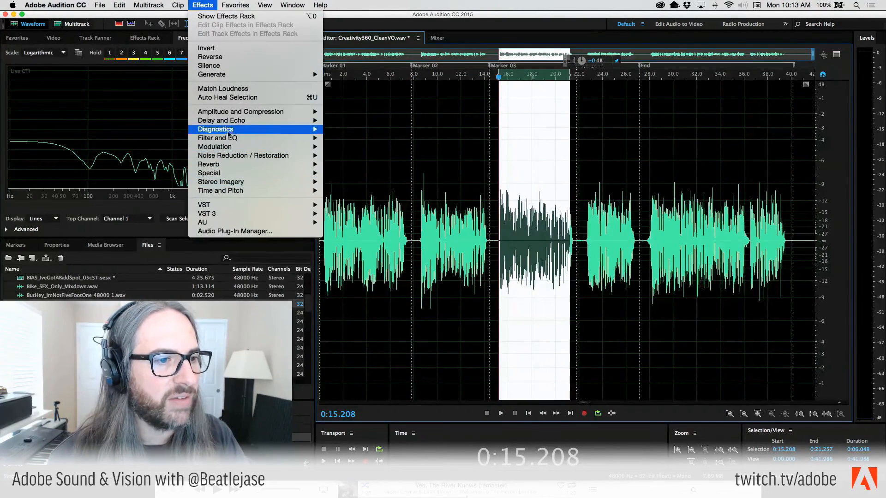
mouse_move(249, 140)
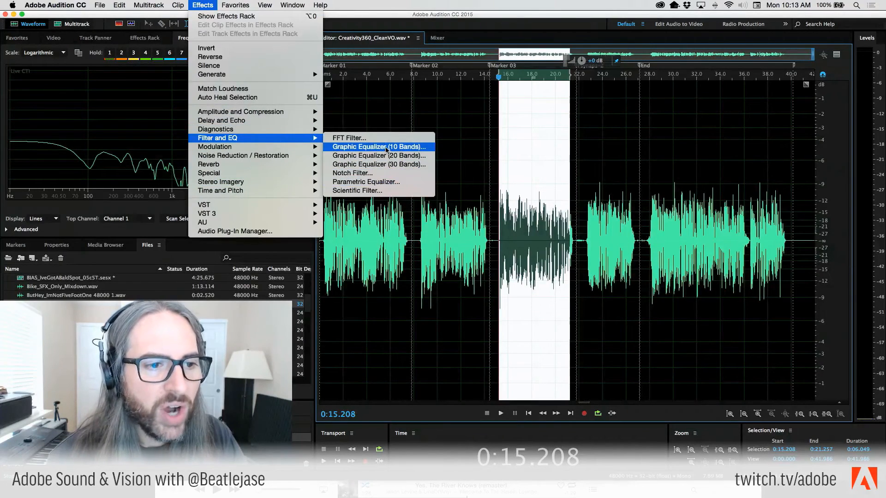
left_click(388, 182)
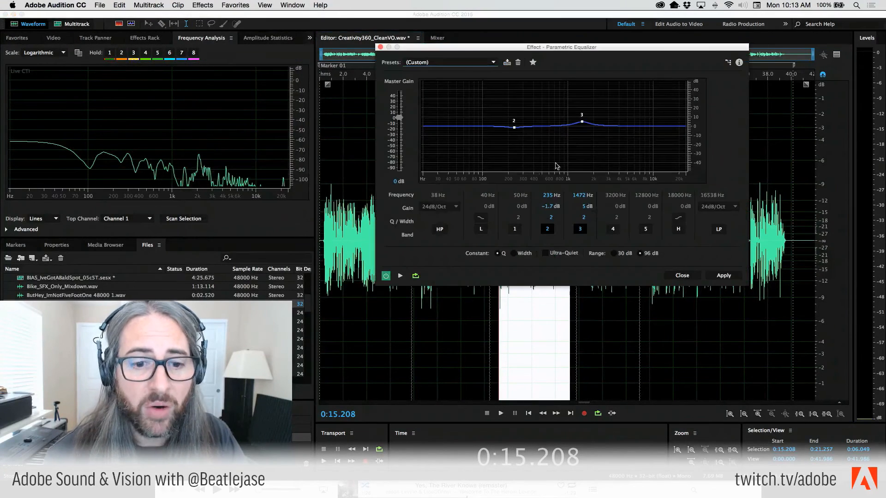
left_click(547, 229)
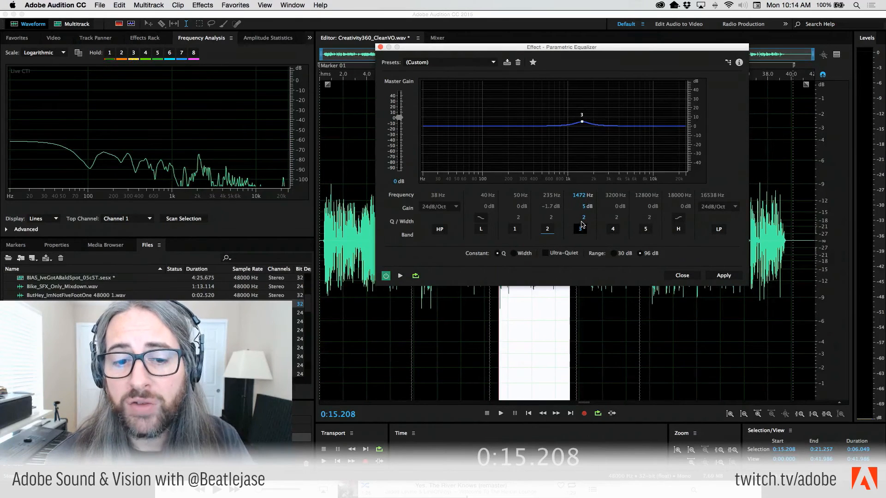
Set the equalizer's band 3 to 0 dB gain and, while the selection plays, narrow it to a Q of 8.
left_click_drag(583, 221, 595, 222)
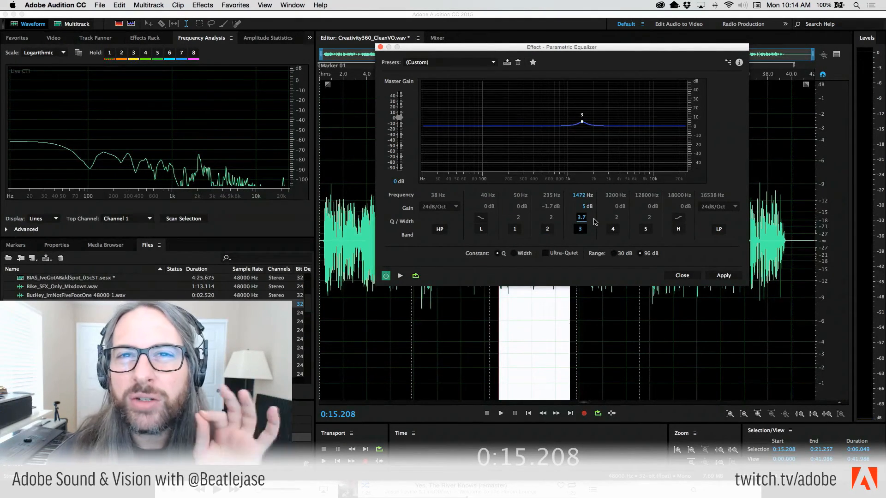
left_click(586, 206)
type("0")
key("Return")
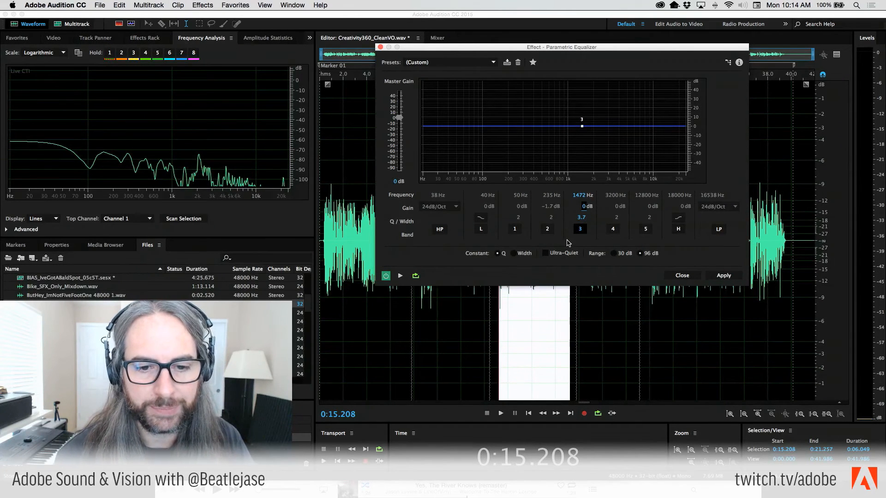
key("space")
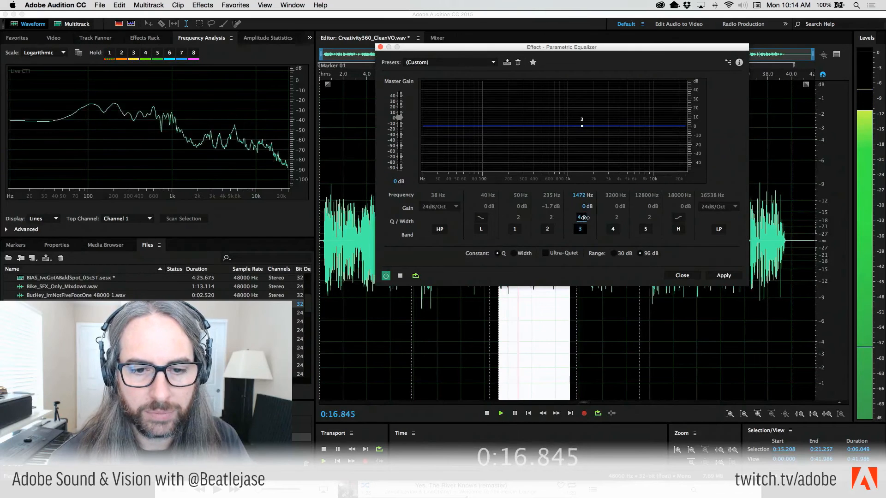
left_click_drag(580, 219, 634, 220)
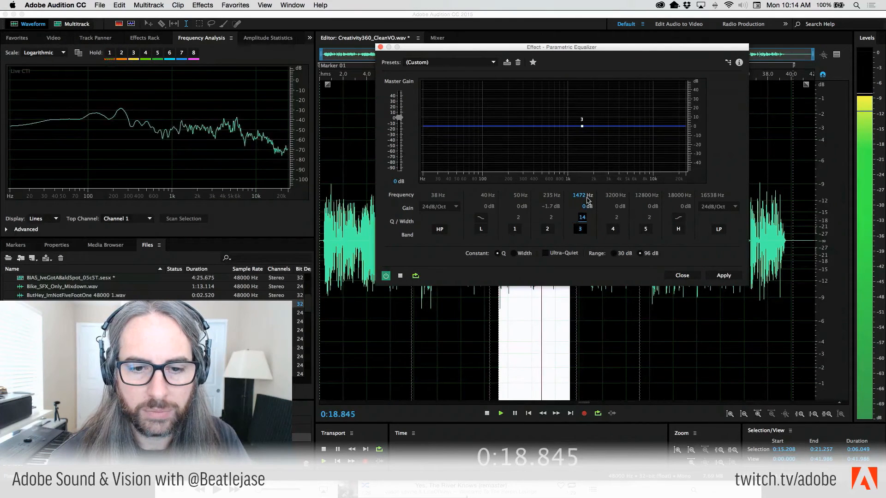
left_click(575, 195)
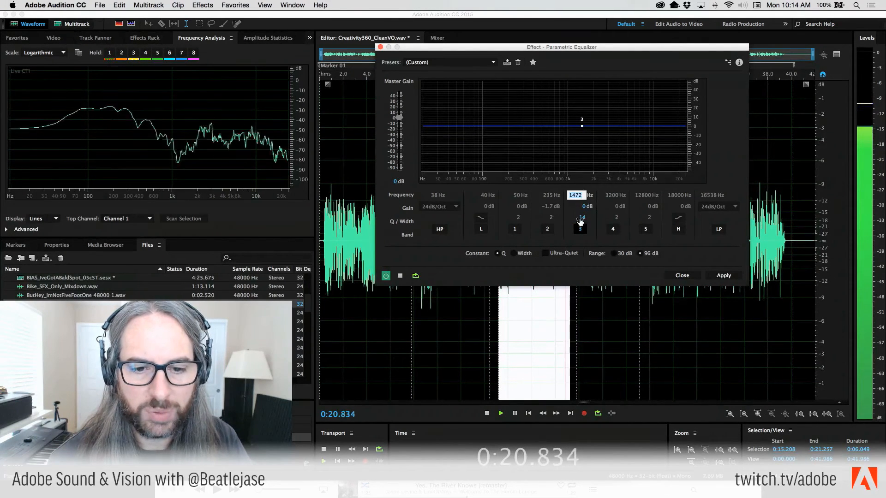
left_click(582, 216)
type("8")
Boost band 3 to 15.5 dB, sweep its frequency to 2251 Hz during playback, then clear the selection and stop playback.
left_click_drag(585, 210, 652, 214)
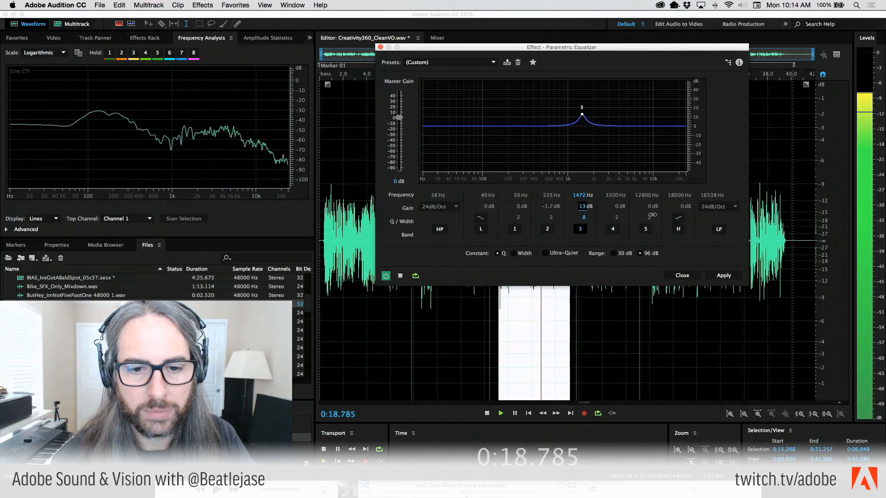
mouse_move(585, 206)
left_mouse_down()
mouse_move(593, 195)
mouse_move(565, 191)
mouse_move(587, 192)
left_mouse_up()
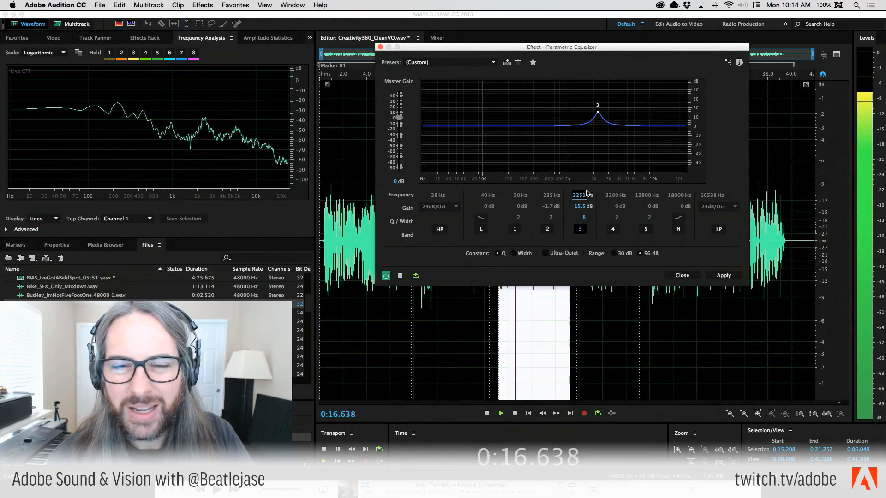
key("super+space")
left_click(543, 287)
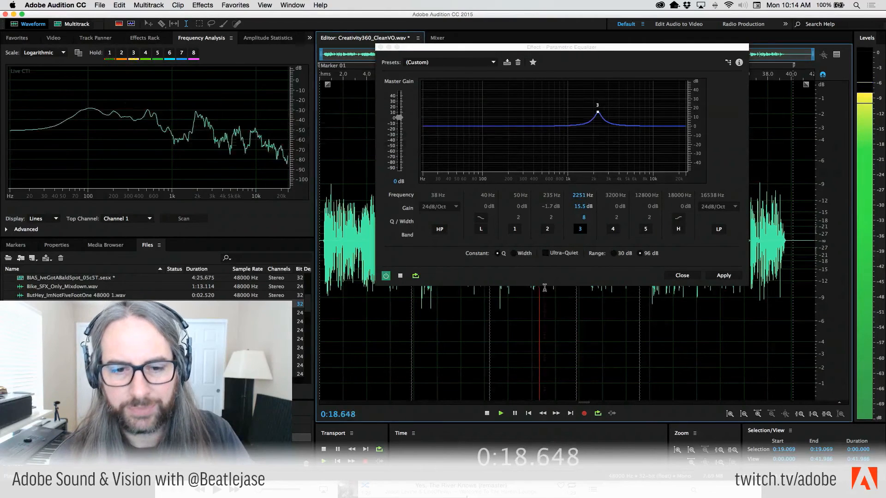
key("space")
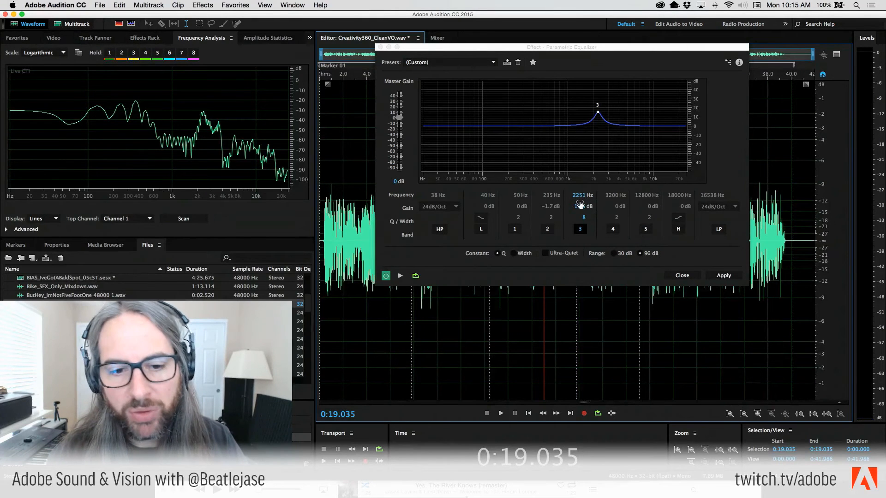
Cut band 3's gain to -9.5 dB while the voice-over plays, and stop playback.
key("space")
left_click_drag(580, 206, 464, 205)
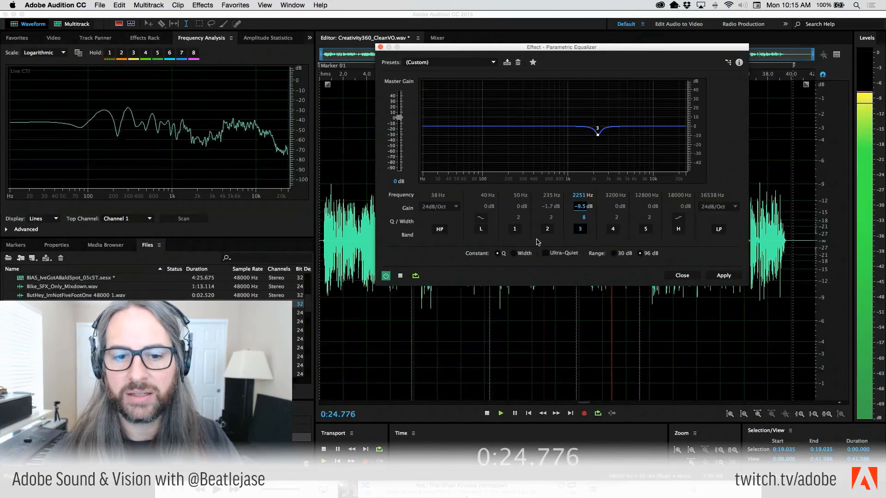
key("space")
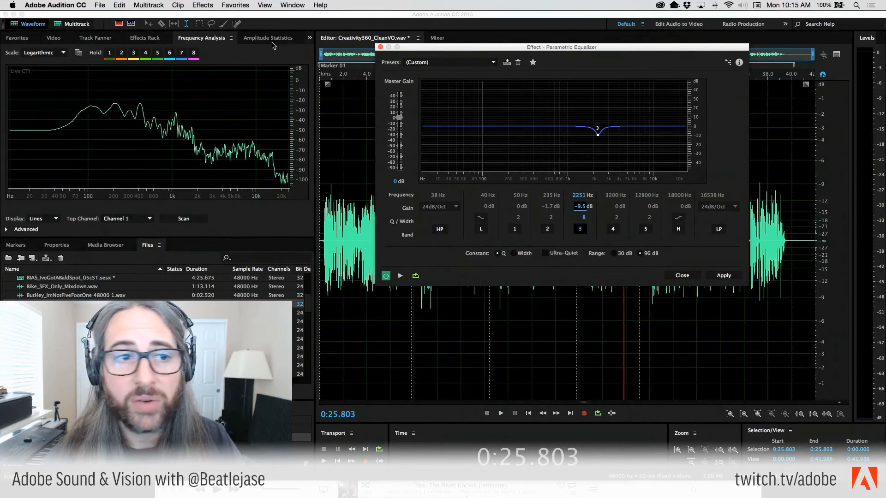
Close the Parametric Equalizer, place the playhead at 0:14.470 and open the FFT Filter effect, moving its window clear of the screen edge.
left_click(381, 47)
left_click(489, 160)
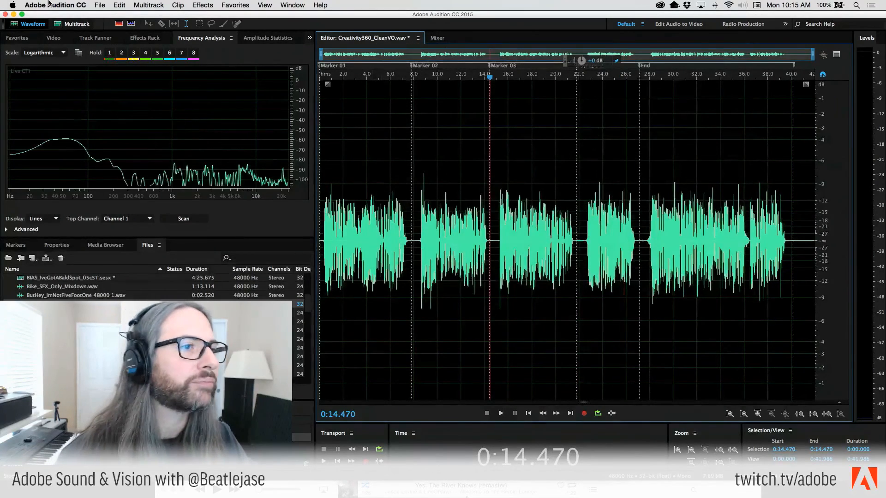
left_click(99, 4)
mouse_move(232, 3)
mouse_move(202, 5)
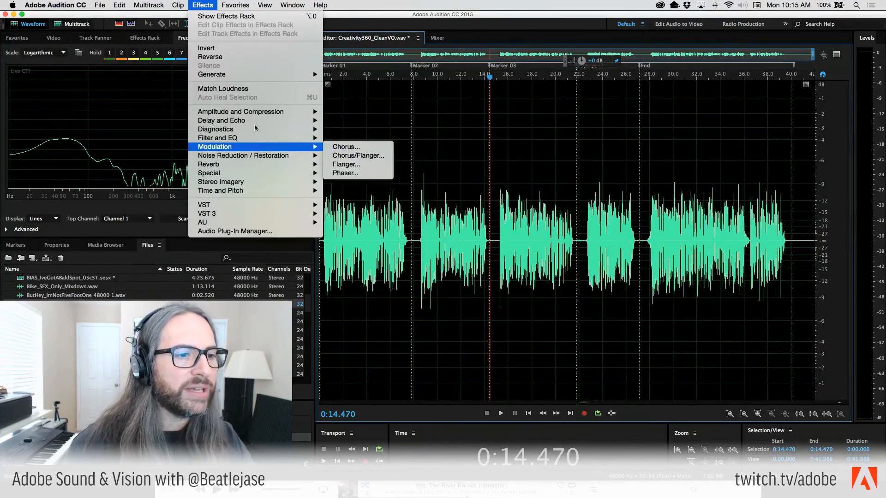
mouse_move(259, 139)
left_click(349, 138)
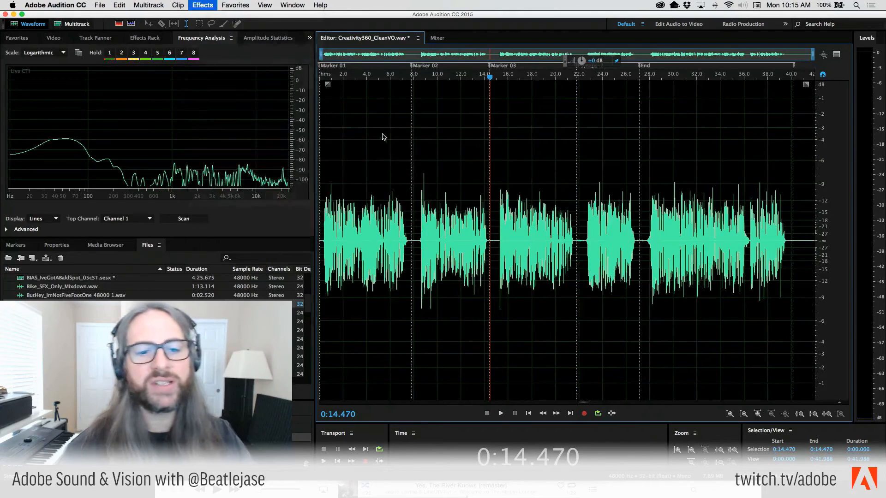
left_click_drag(666, 60, 559, 63)
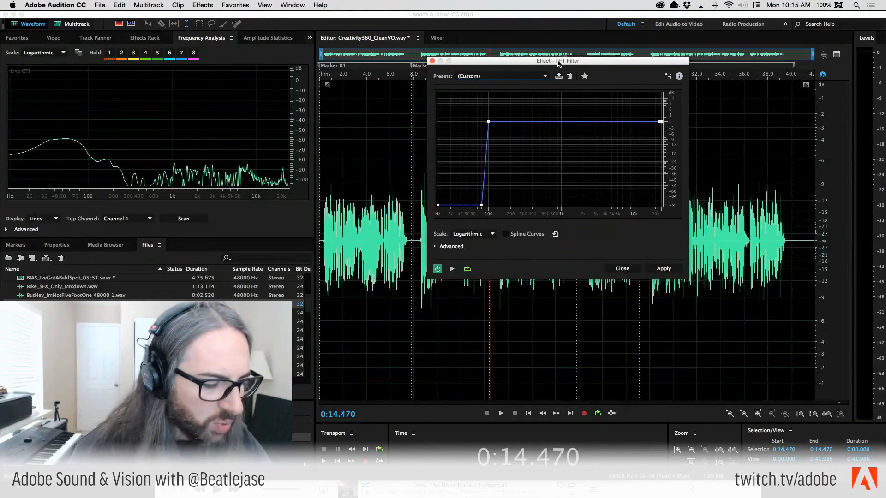
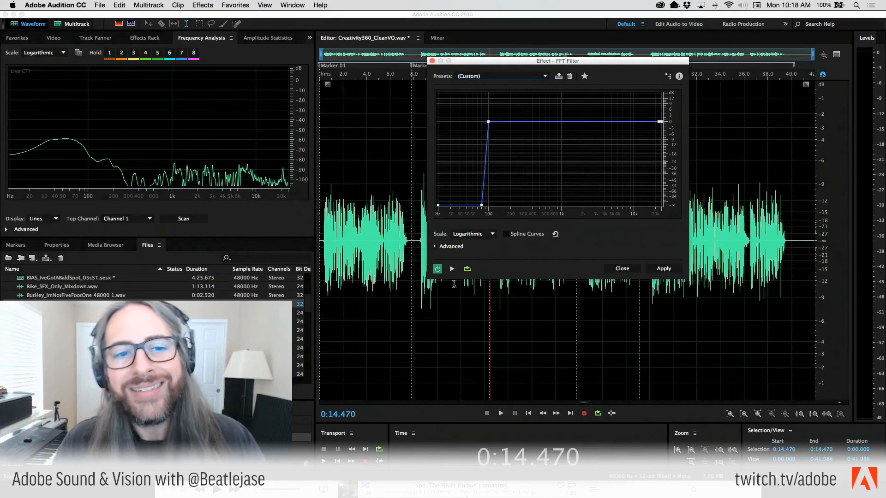
Open the Notch Filter effect and look through its presets, keeping 60 Hz and Harmonics (Heavy).
left_click(203, 5)
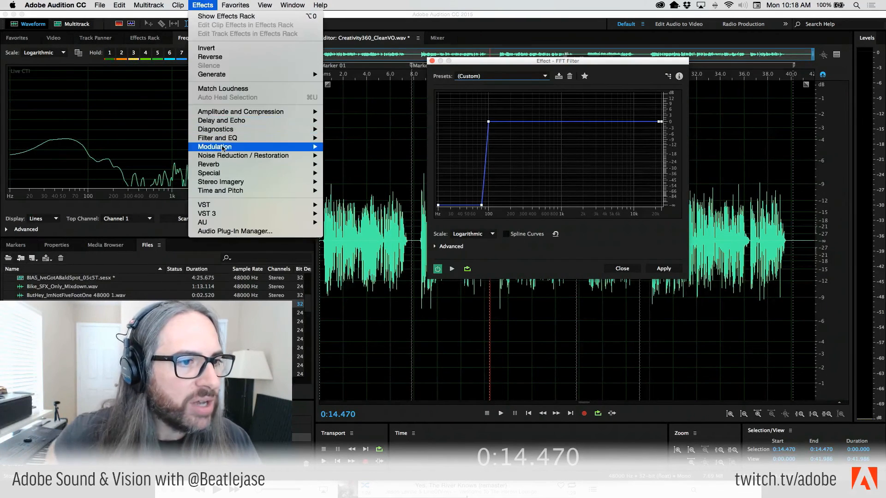
mouse_move(229, 138)
left_click(386, 178)
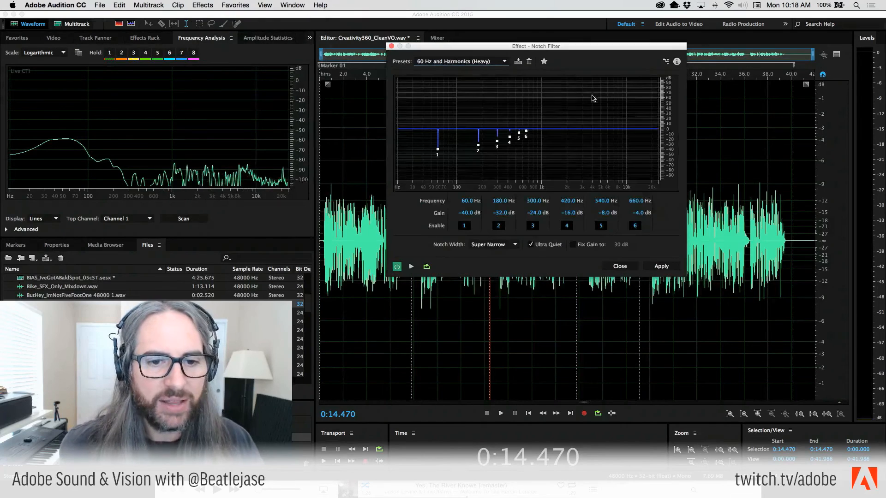
left_click(504, 63)
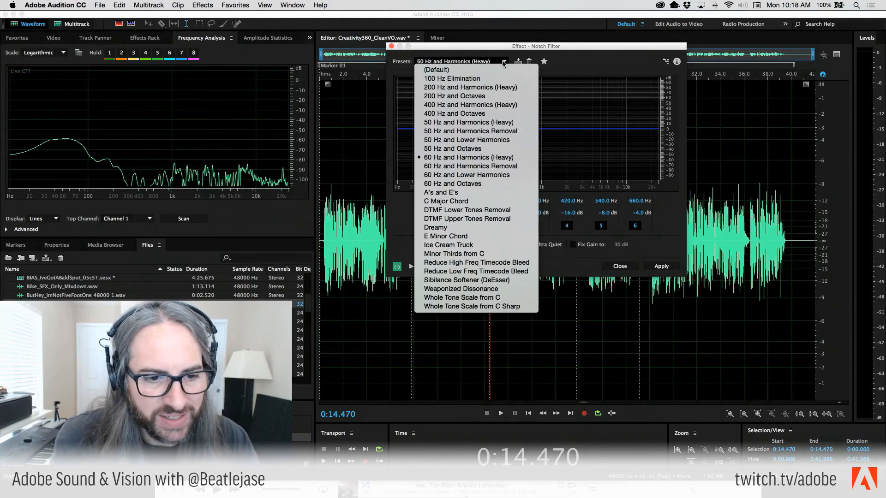
left_click(470, 43)
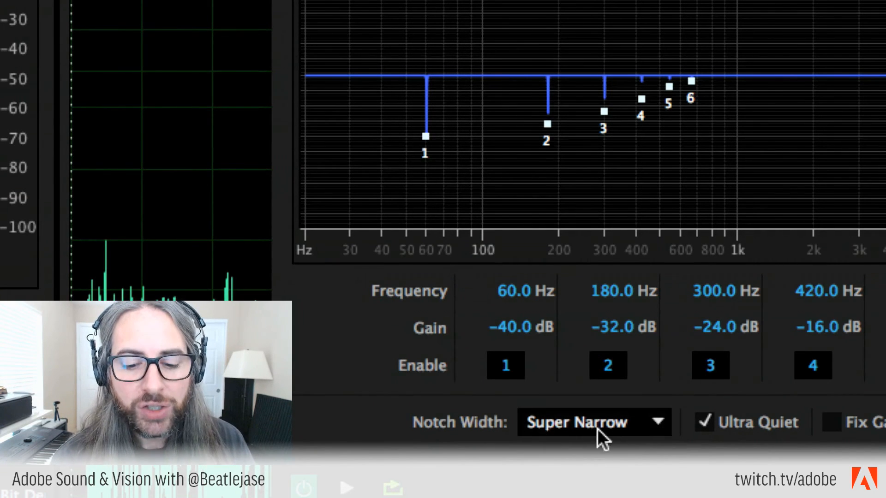
Try the Narrow notch width on the Notch Filter and return it to Super Narrow.
left_click(618, 424)
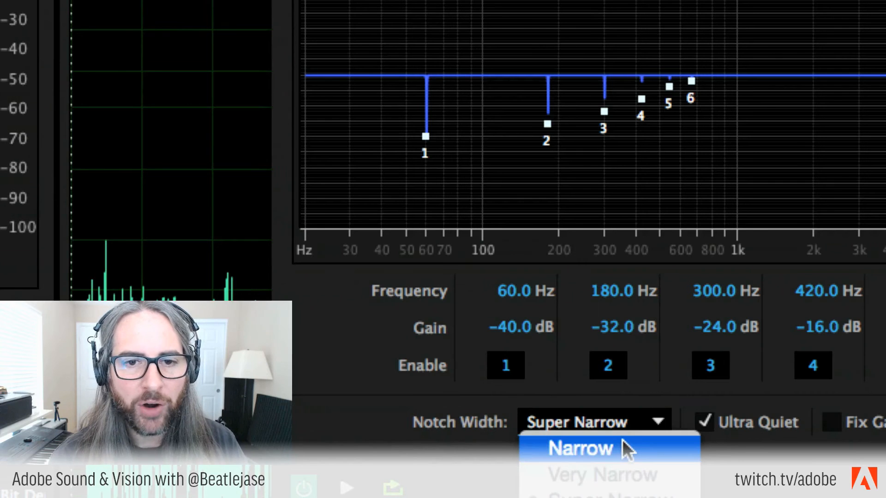
left_click(628, 450)
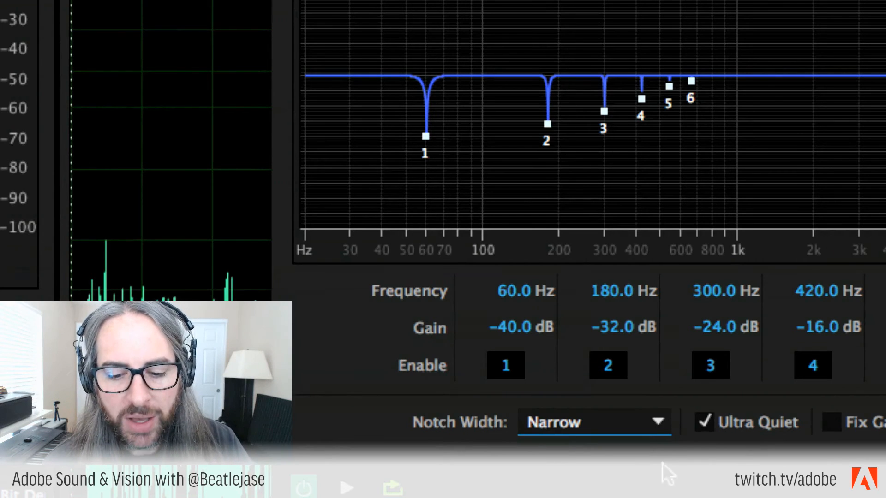
left_click(657, 433)
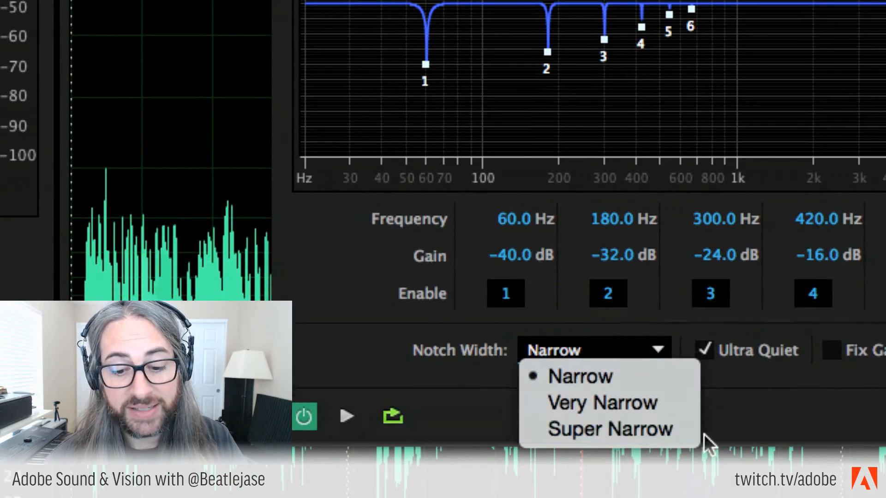
left_click(671, 430)
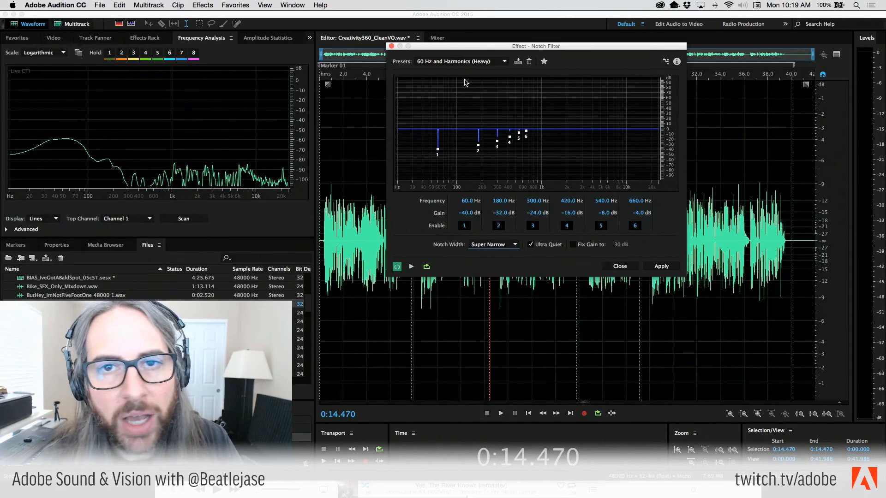
Close the Notch Filter and reopen the FFT Filter effect.
left_click(391, 46)
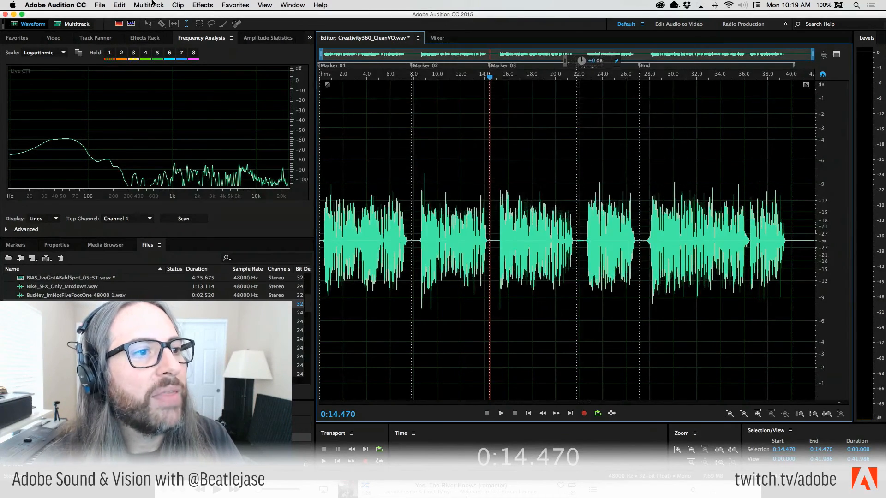
left_click(203, 6)
mouse_move(255, 137)
left_click(379, 140)
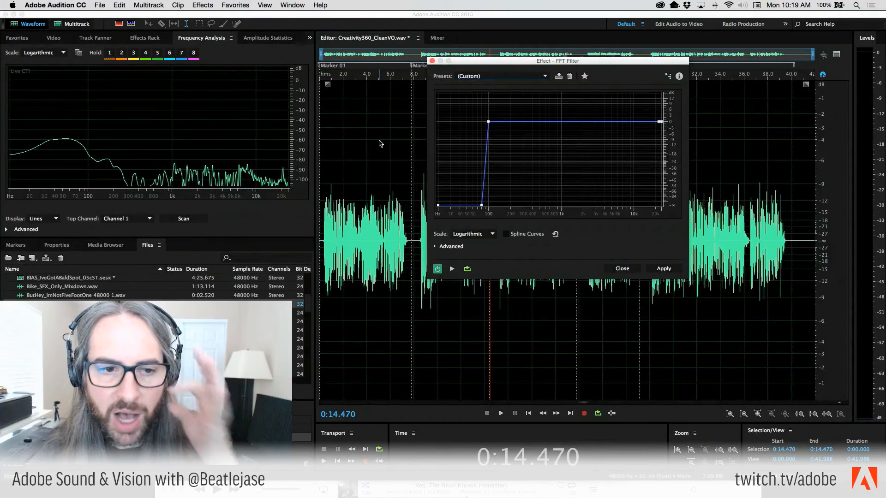
Shape a deep, narrow notch at about 400 Hz in the FFT Filter curve, and try Spline Curves on and off.
left_click(524, 121)
left_click(540, 122)
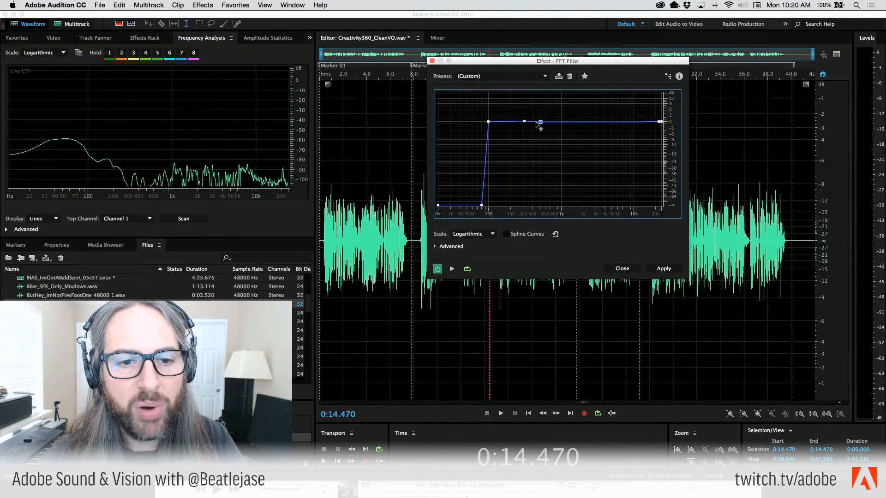
left_click_drag(533, 122, 534, 216)
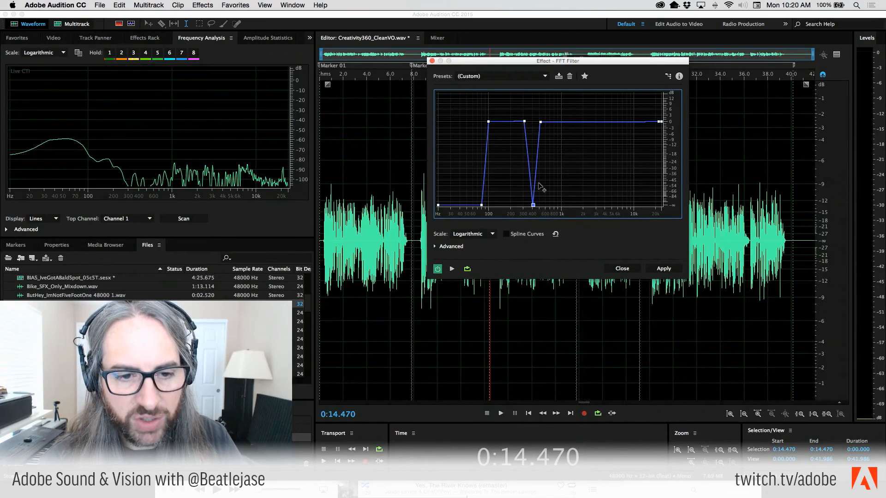
mouse_move(533, 205)
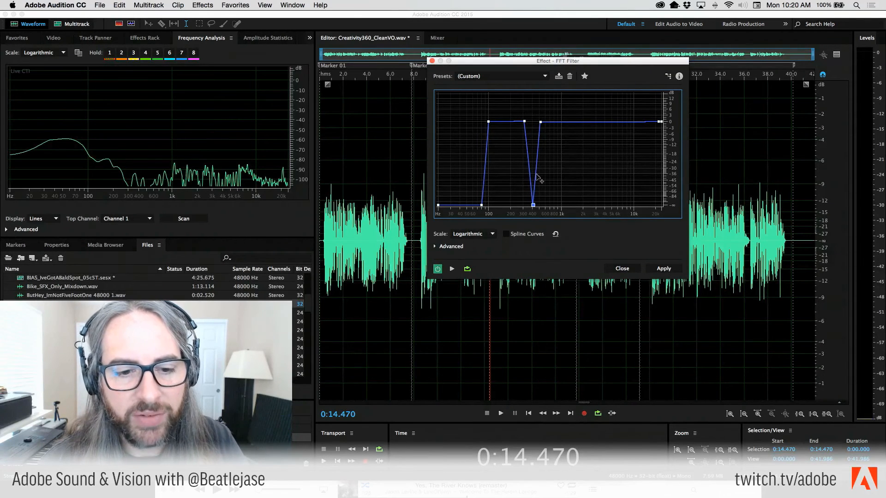
left_click(505, 235)
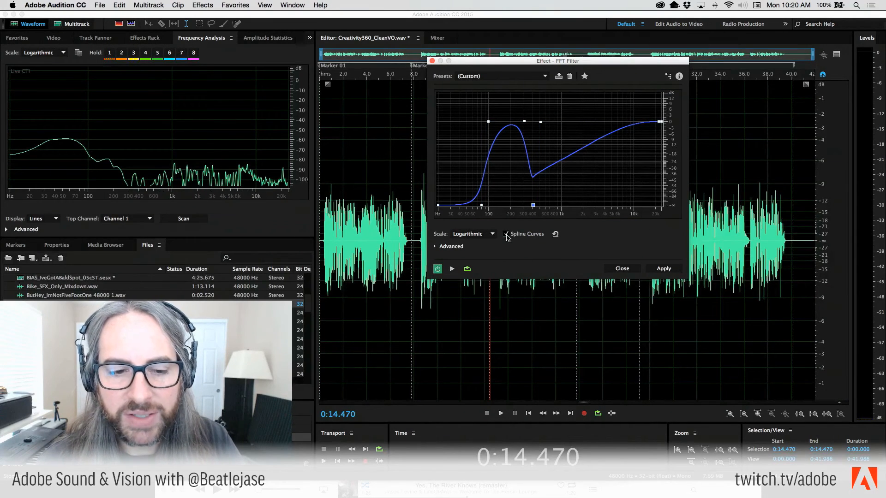
left_click(506, 235)
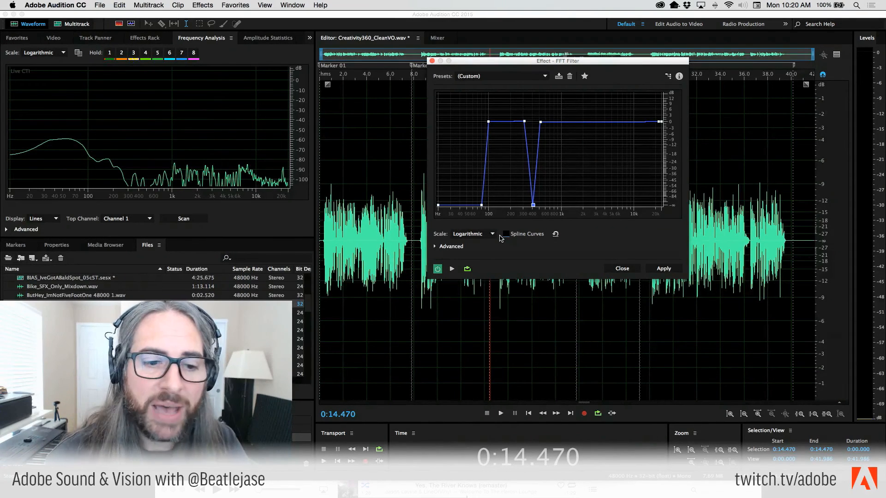
Try the Linear frequency scale on the FFT Filter curve and return it to Logarithmic.
left_click(475, 234)
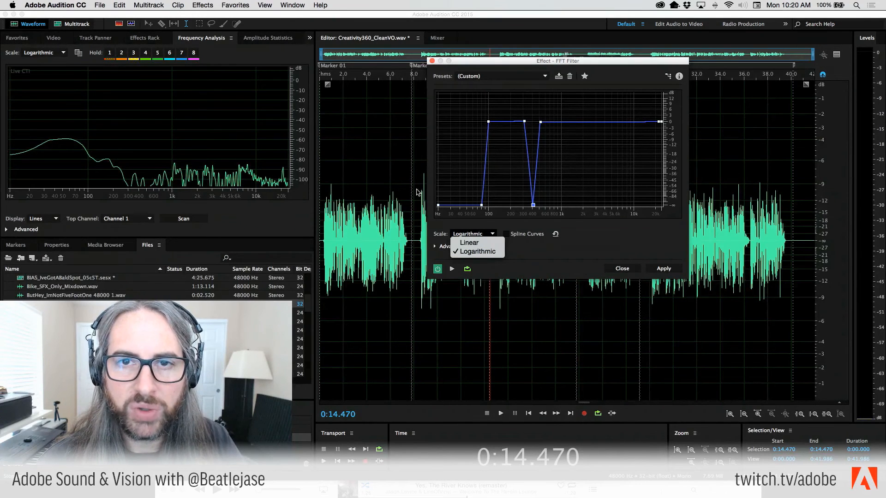
left_click(478, 241)
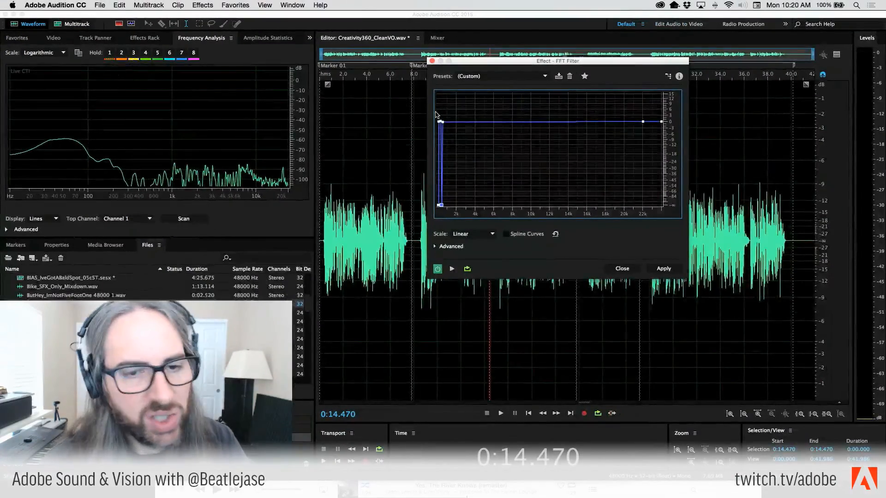
left_click(475, 234)
left_click(479, 253)
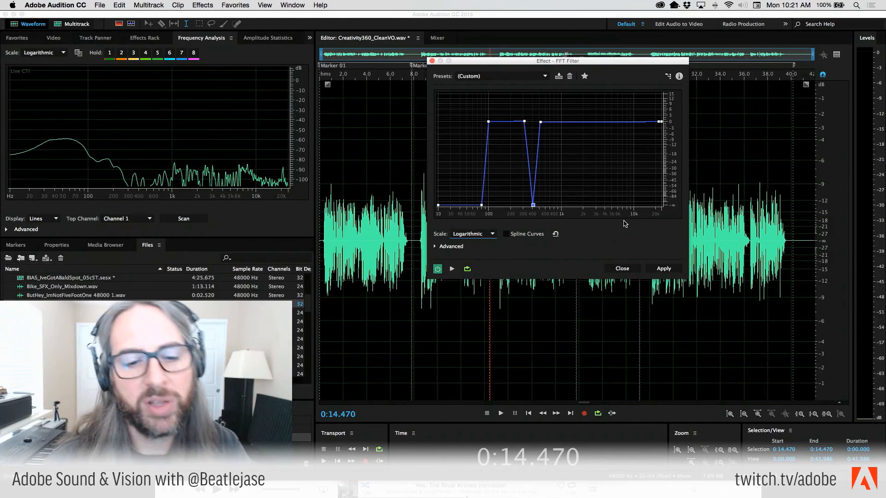
Expand the FFT Filter's advanced settings and look through the FFT Size options, keeping 8192.
left_click(435, 247)
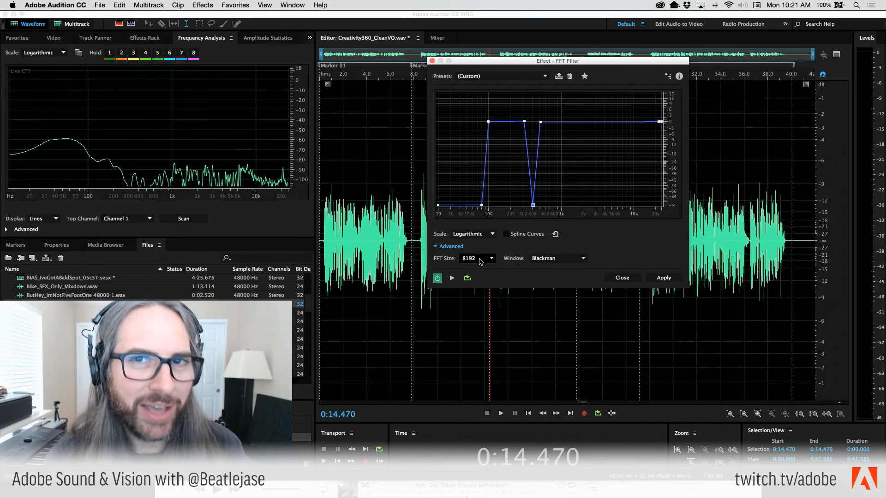
left_click(480, 261)
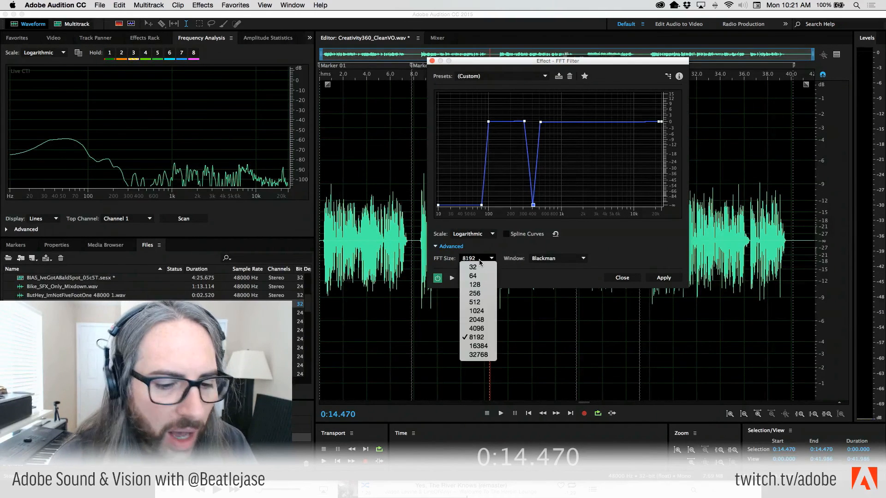
left_click(488, 337)
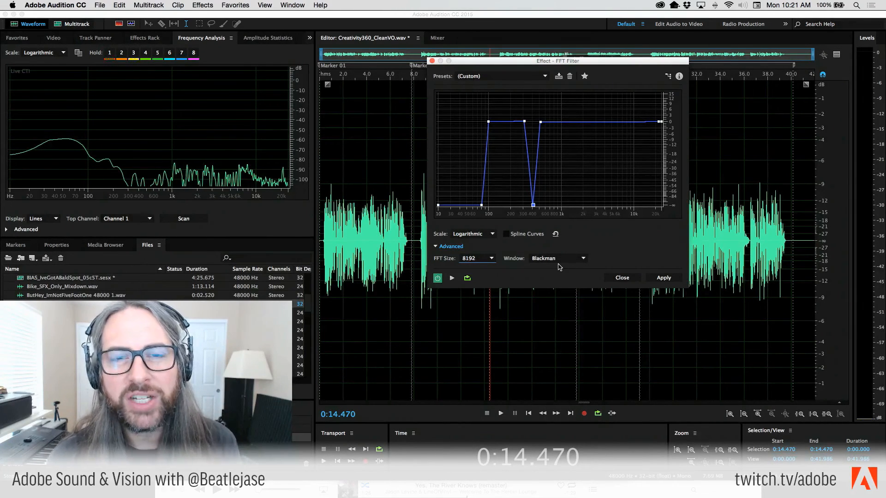
left_click(478, 258)
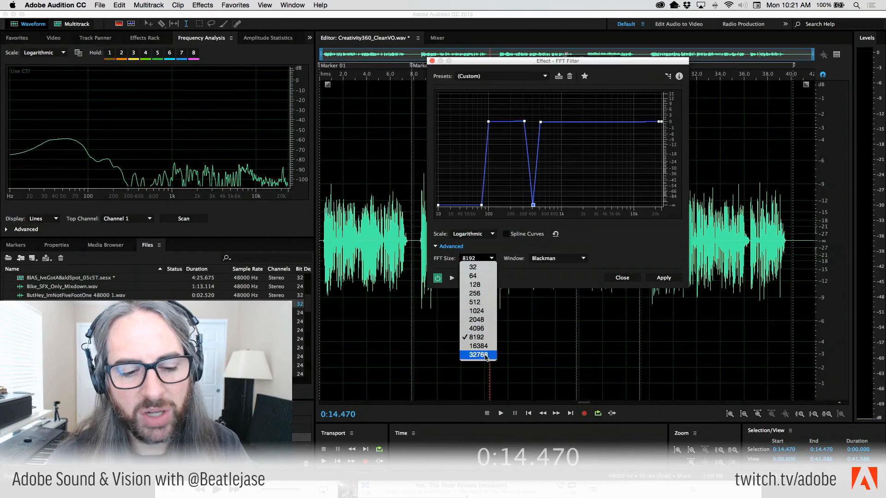
left_click(484, 339)
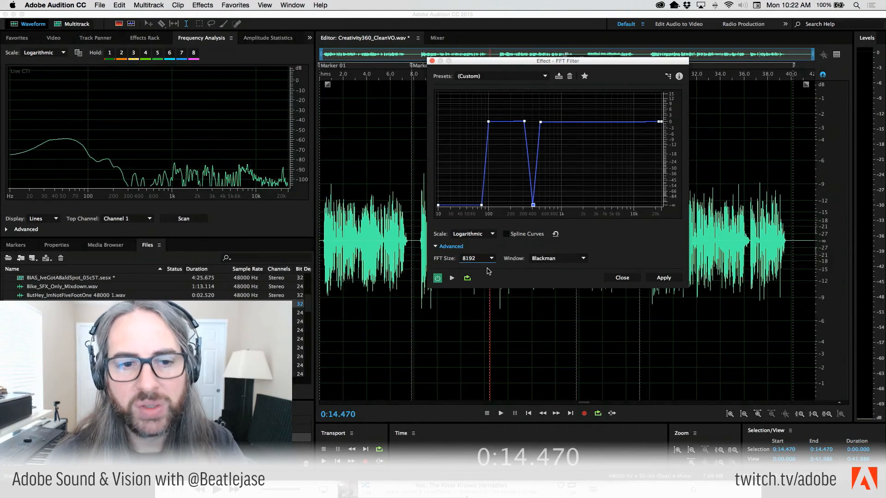
Move the FFT Filter window clear of the waveform and look through its presets, keeping the custom curve.
left_click_drag(535, 57, 648, 30)
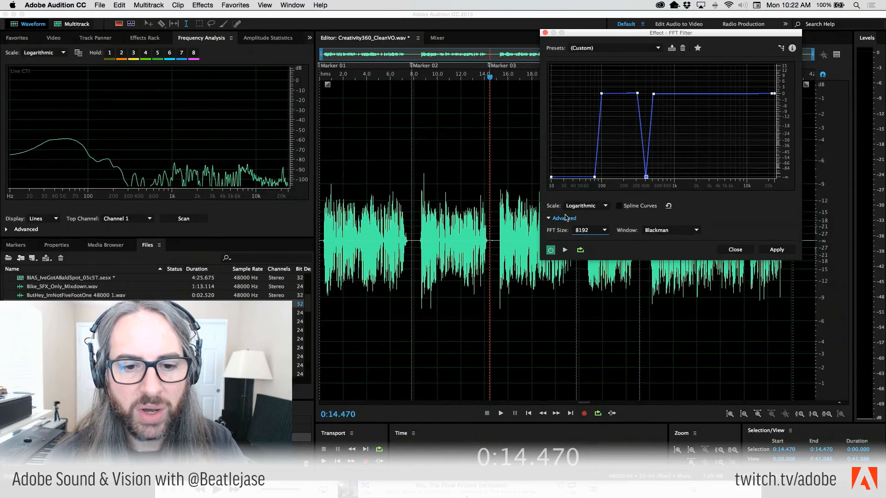
left_click(606, 49)
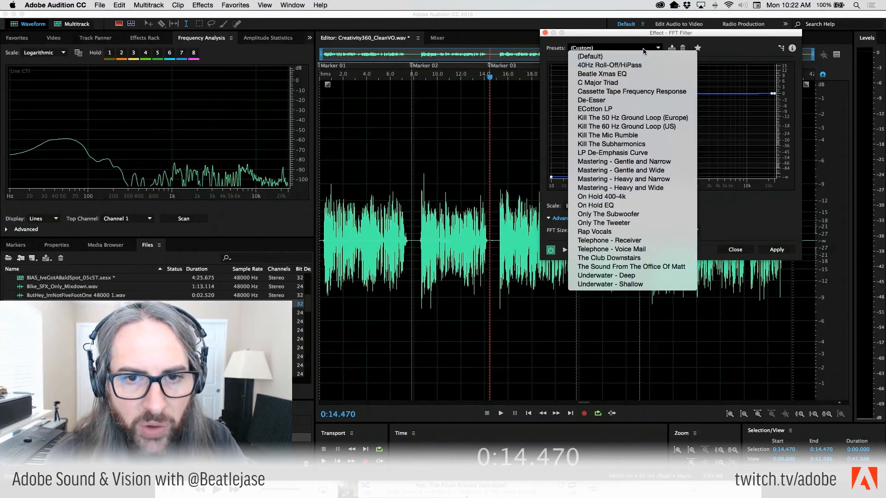
left_click(734, 194)
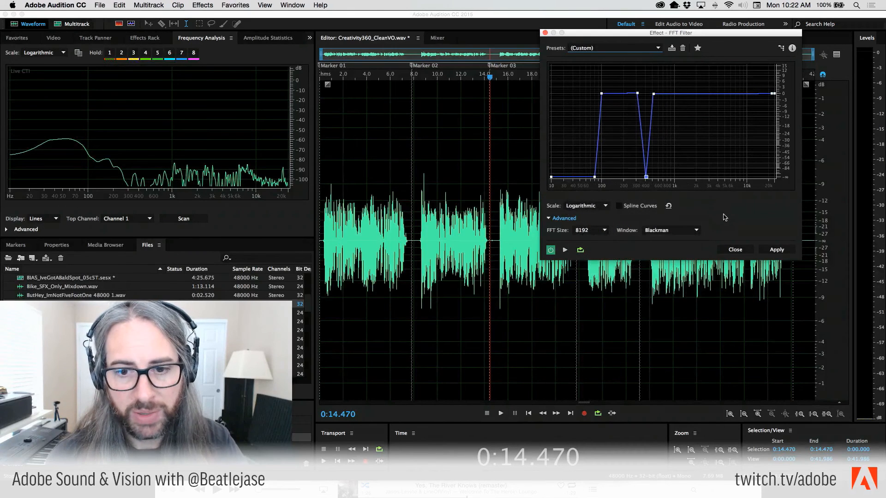
Reset the FFT Filter curve and shape a steep low cut that removes everything below about 100 Hz.
left_click(668, 206)
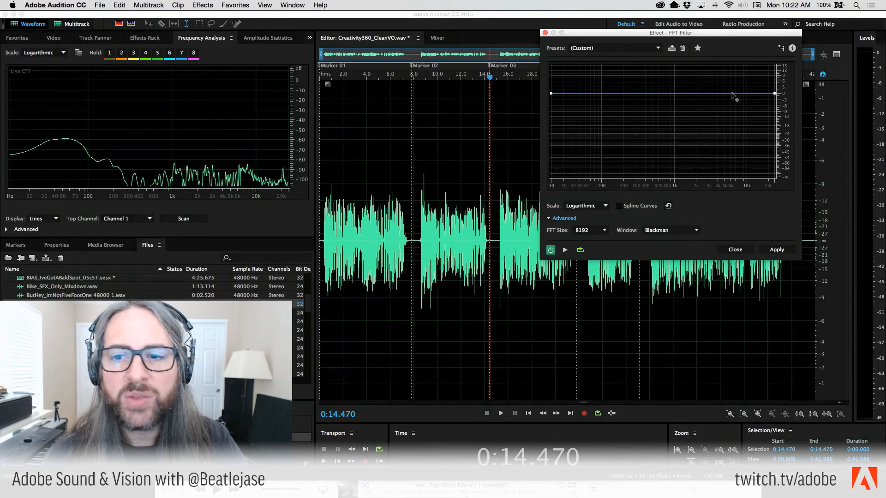
left_click(601, 94)
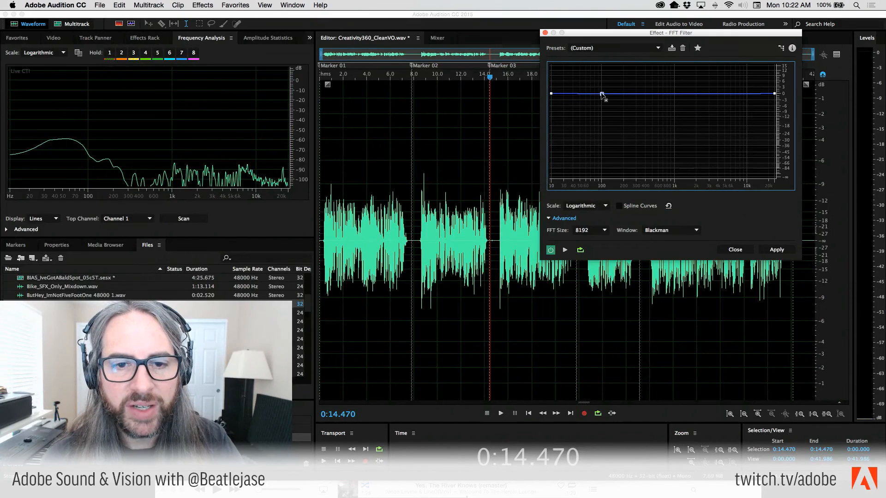
left_click_drag(585, 96, 599, 177)
left_click_drag(548, 93, 547, 216)
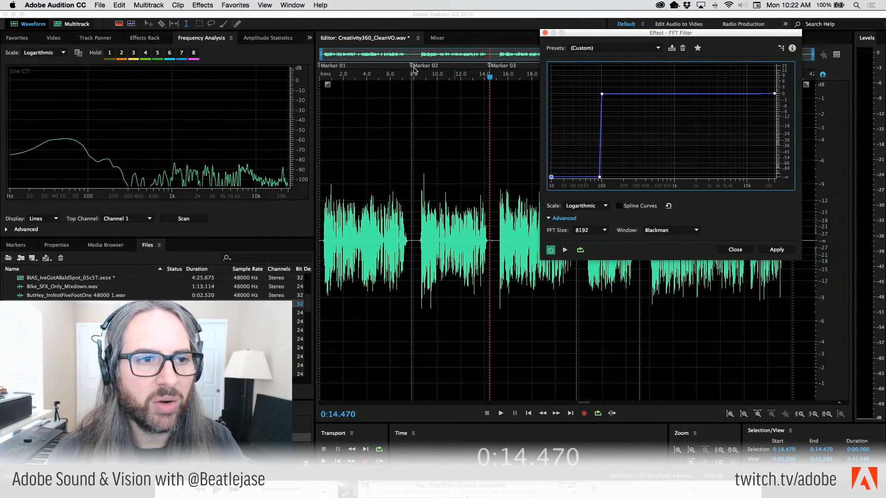
Try the De-Esser and Mastering - Gentle and Wide presets in the FFT Filter, and choose Kill The Mic Rumble.
left_click(640, 48)
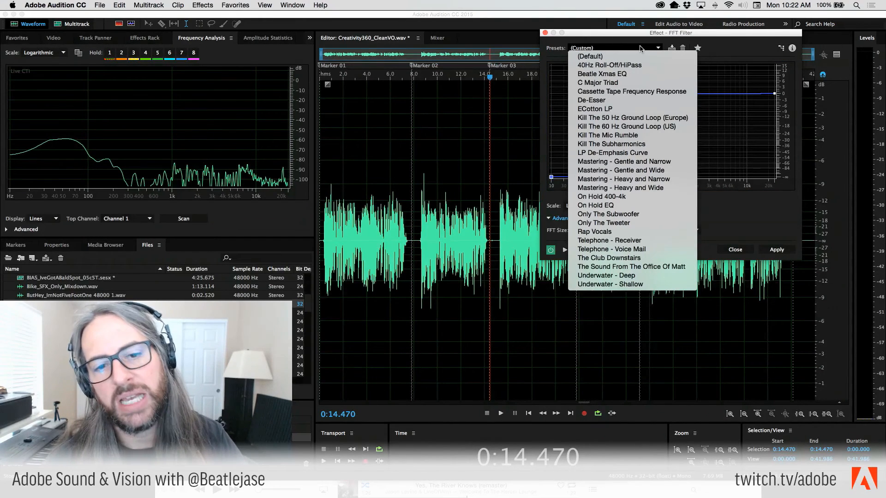
left_click(630, 105)
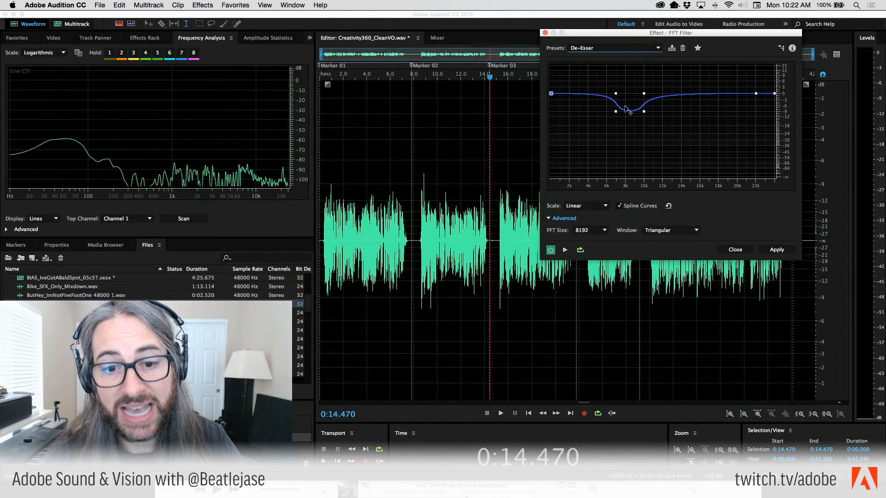
left_click(613, 48)
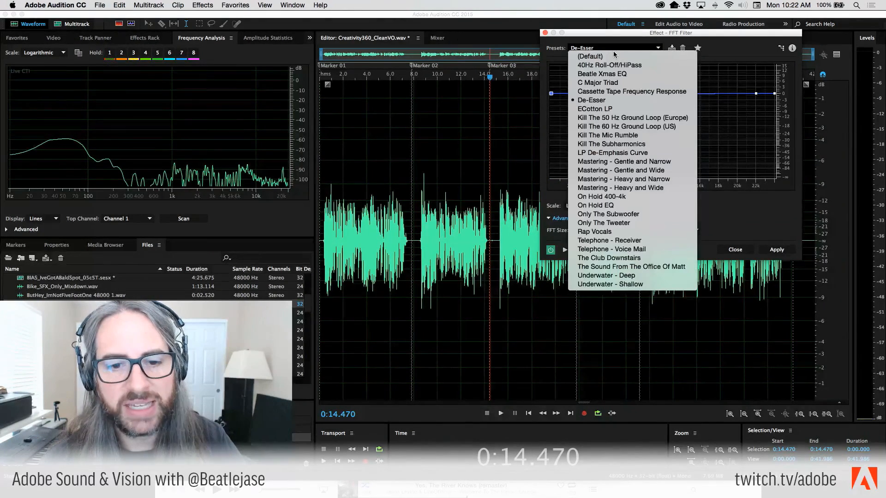
left_click(636, 170)
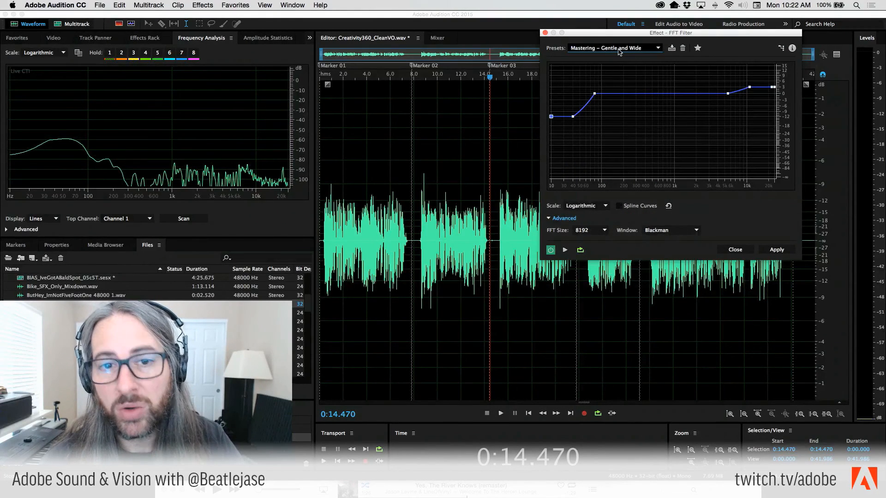
left_click(619, 48)
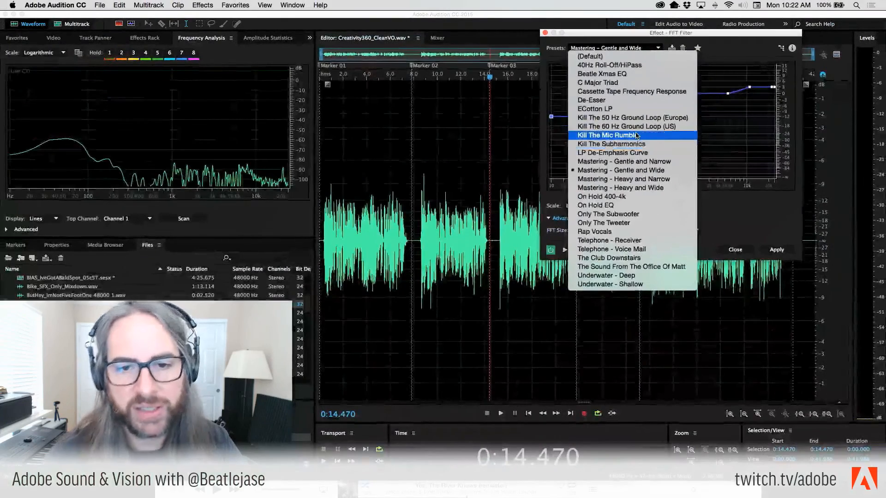
left_click(644, 136)
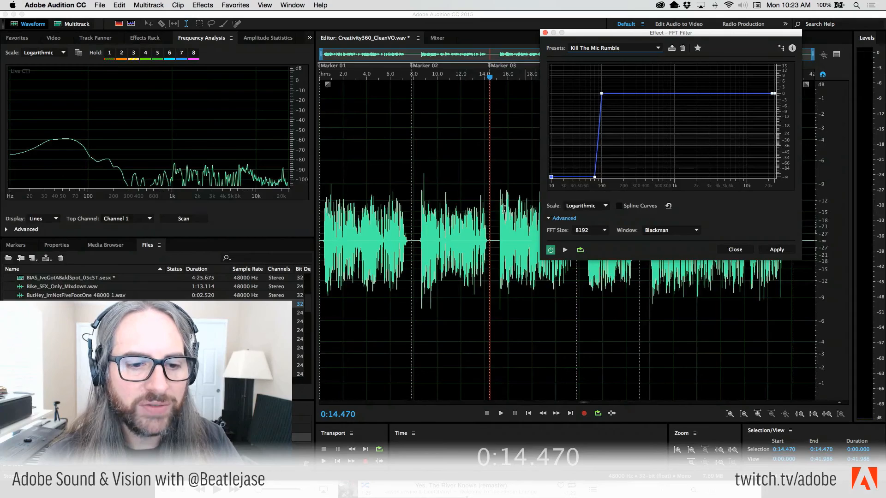
Open Plosives_NewVOx_004.wav from the MAX 2014 DEMOS folder on the TBOLT_1TB drive.
scroll(503, 209, "up", 5)
scroll(498, 207, "down", 5)
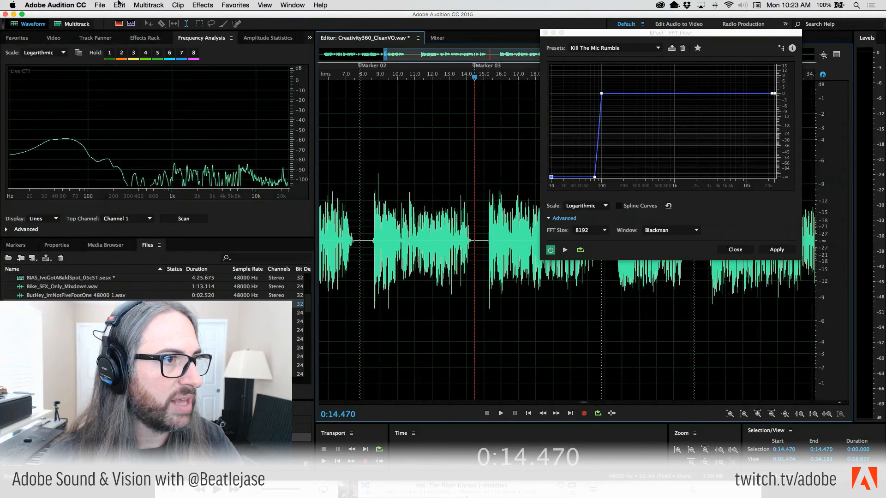
left_click(98, 4)
left_click(201, 28)
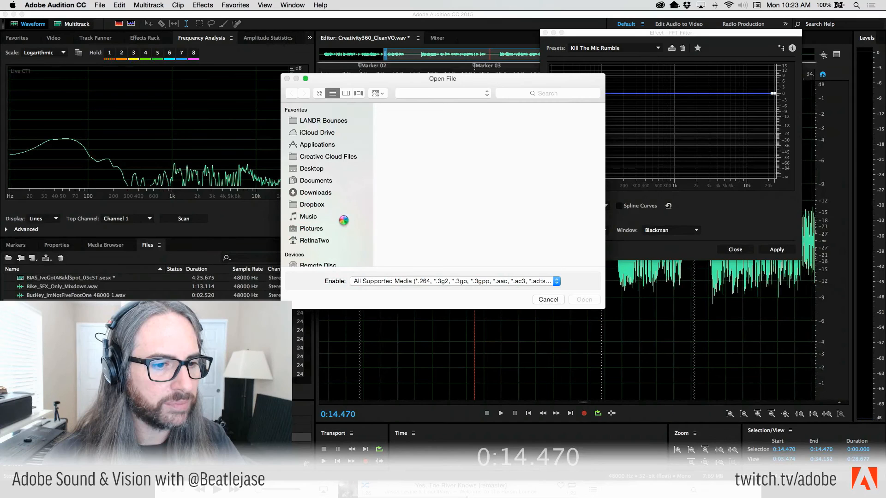
scroll(334, 208, "down", 5)
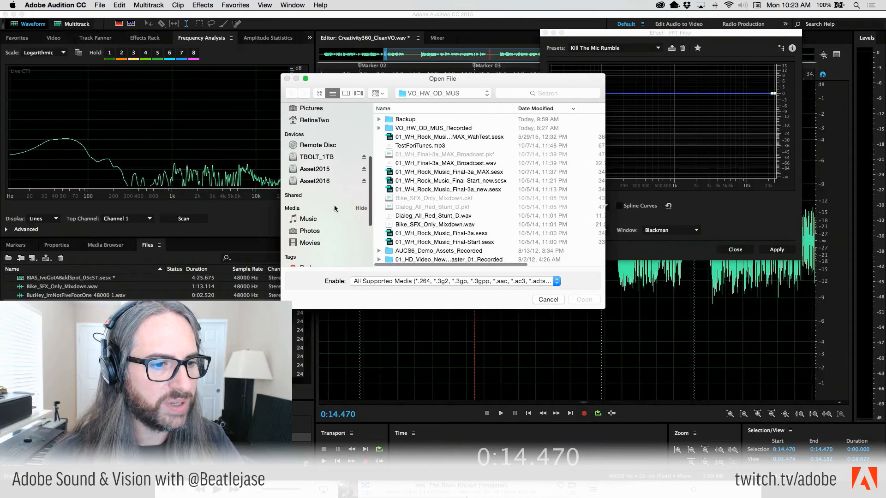
left_click(318, 157)
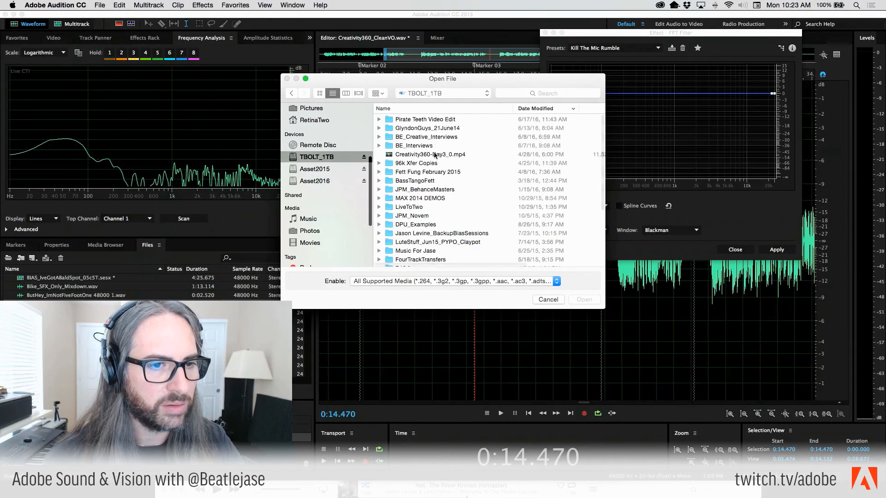
double_click(421, 198)
scroll(429, 186, "down", 7)
scroll(430, 189, "down", 3)
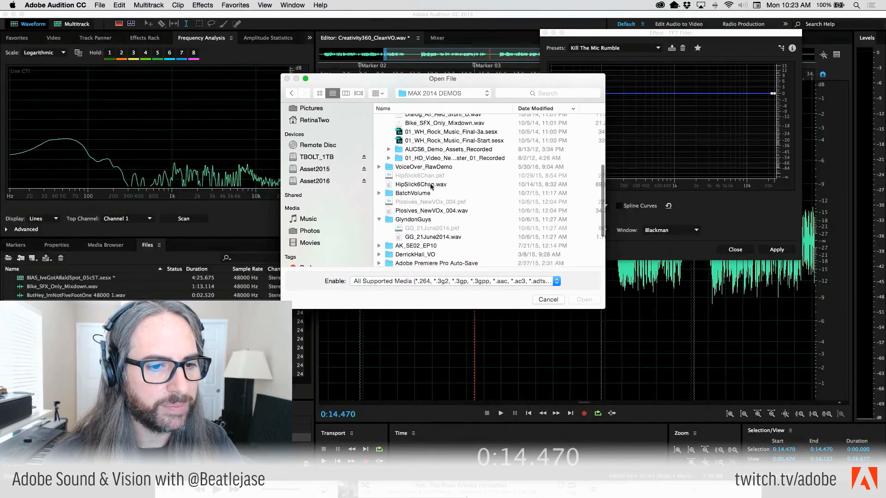
scroll(428, 226, "up", 2)
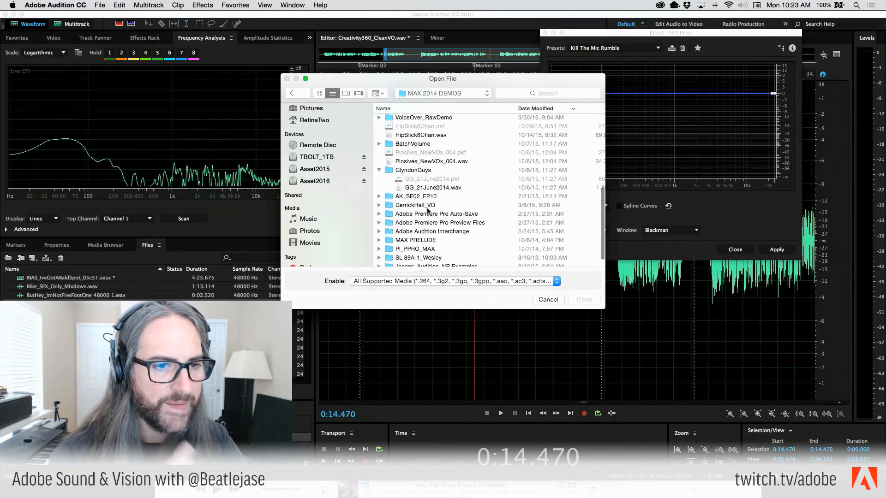
double_click(409, 185)
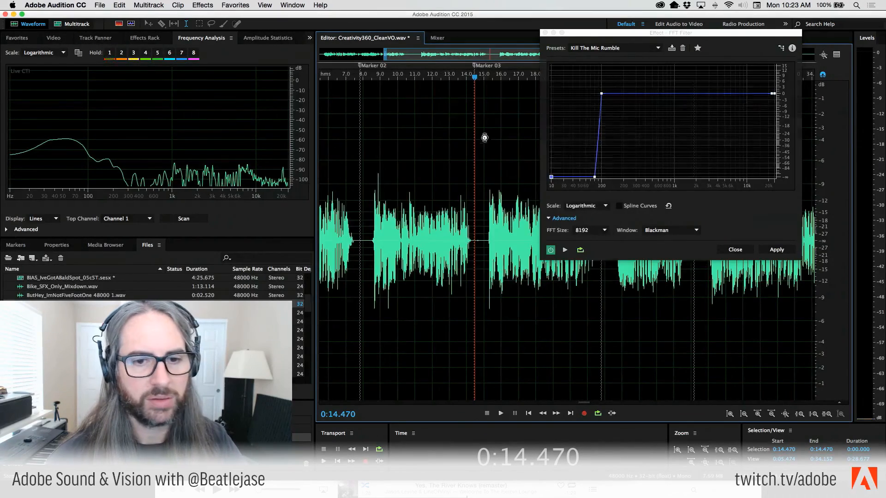
Find the plosive at the Beans marker in the voice-over and play the audio from about 0:38.80.
scroll(435, 189, "up", 4)
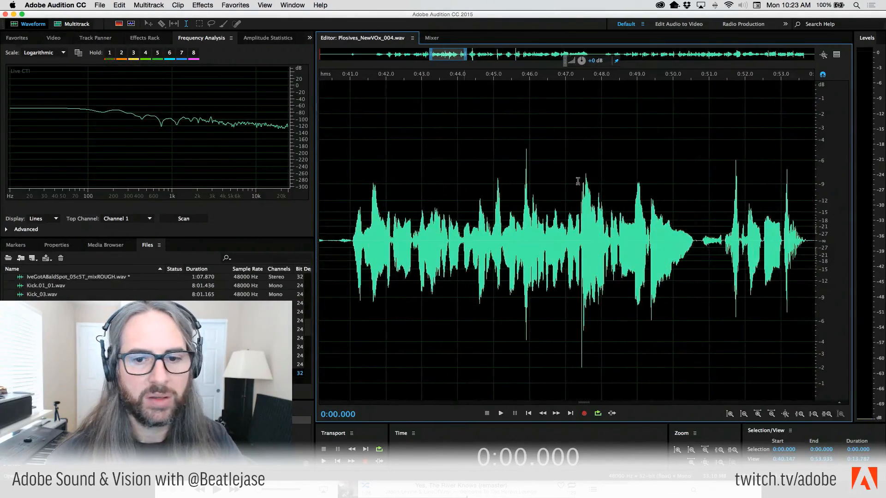
scroll(628, 182, "down", 2)
scroll(482, 214, "up", 10)
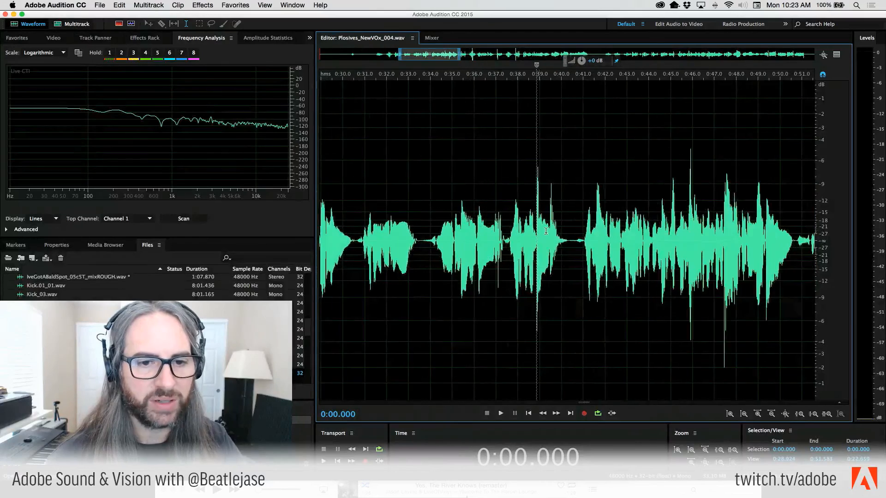
scroll(478, 232, "up", 4)
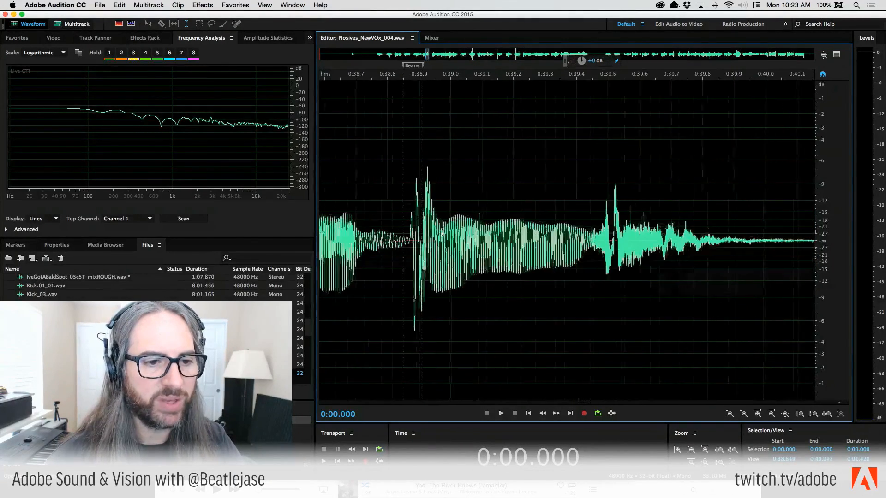
scroll(442, 232, "down", 3)
left_click(381, 211)
key("space")
left_click(400, 213)
left_click(401, 215)
left_click(402, 215)
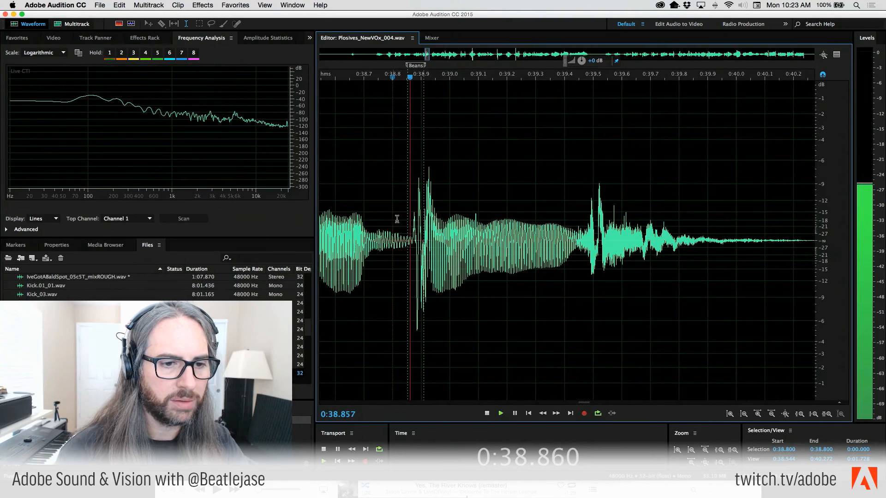
key("space")
Select the Beans plosive from 0:38.852 to 0:38.911 and examine its waveform up close.
left_click_drag(408, 211, 424, 213)
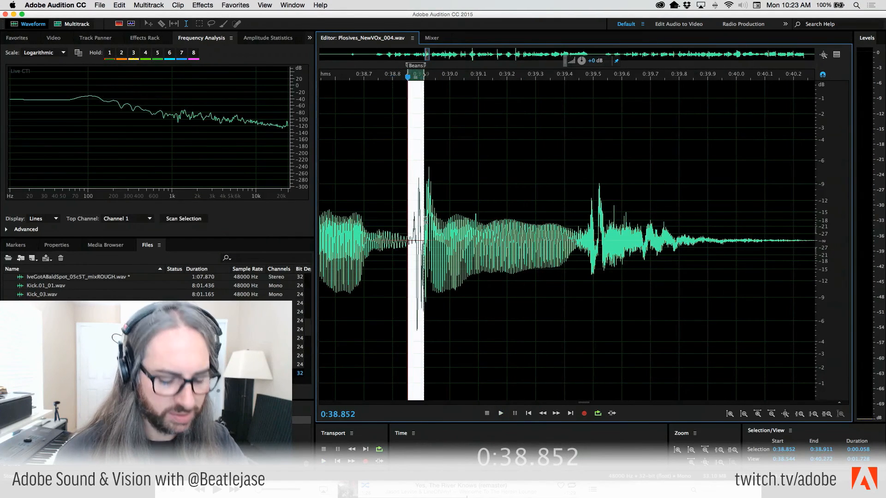
scroll(423, 221, "up", 1)
scroll(461, 238, "up", 3)
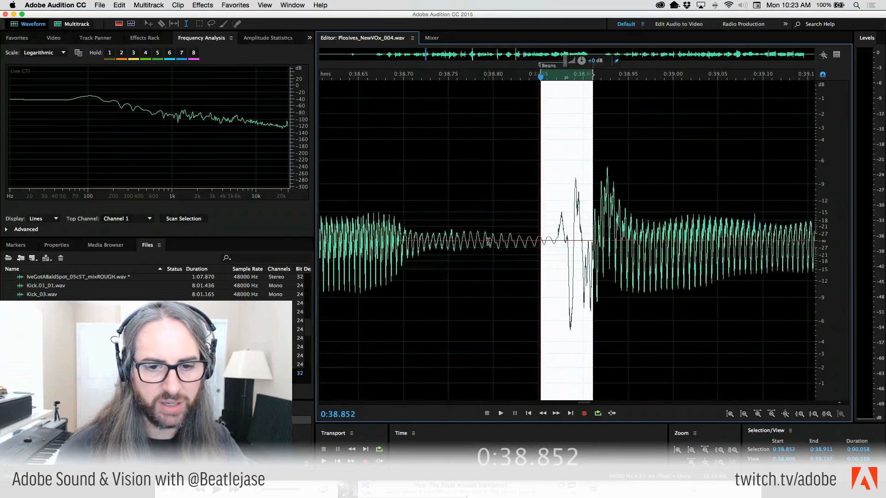
key("space")
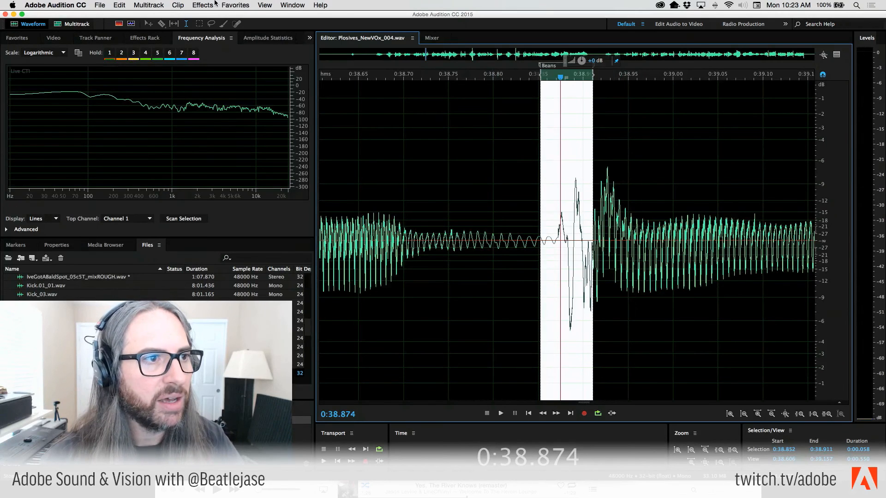
Apply the FFT Filter with the Kill The Mic Rumble preset to the selected Beans plosive.
left_click(215, 4)
mouse_move(226, 138)
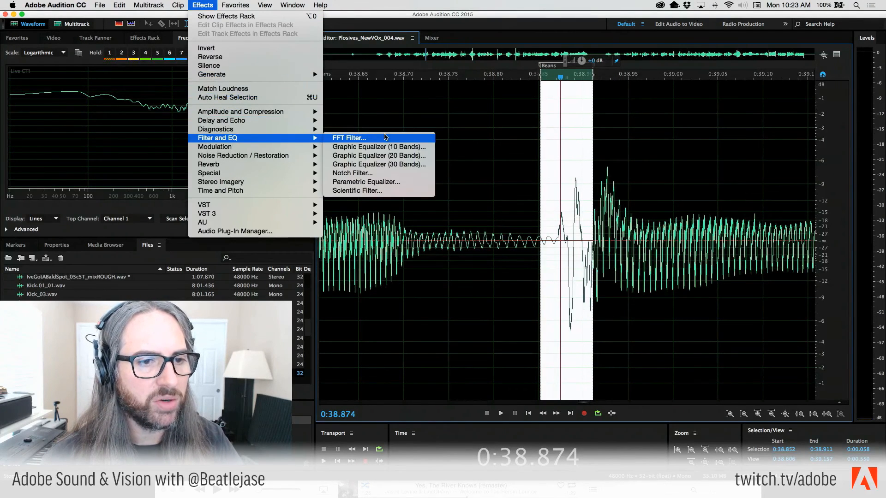
left_click(386, 138)
left_click(629, 49)
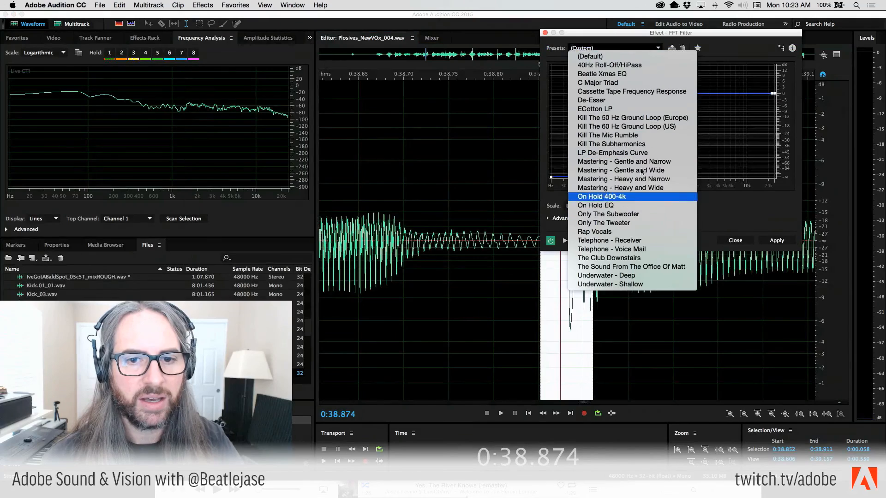
left_click(630, 136)
left_click(769, 238)
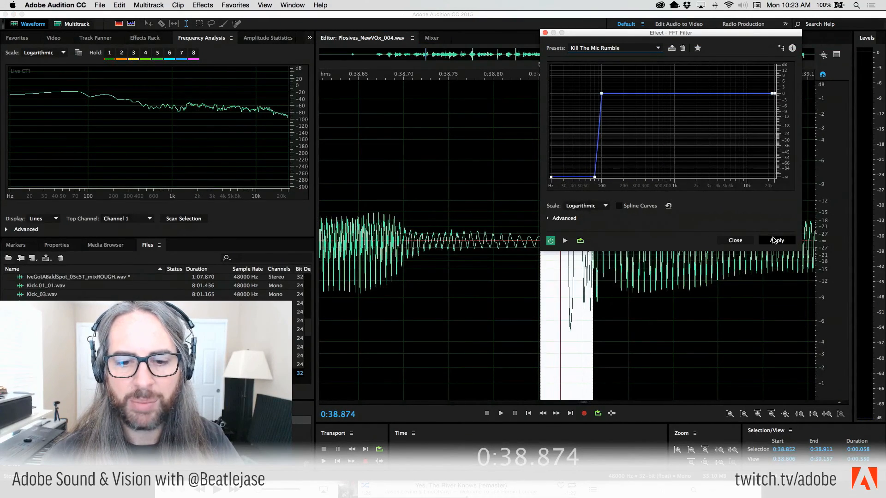
Play the filtered Beans plosive from just before 0:38.85 to hear the treatment.
scroll(565, 308, "down", 5)
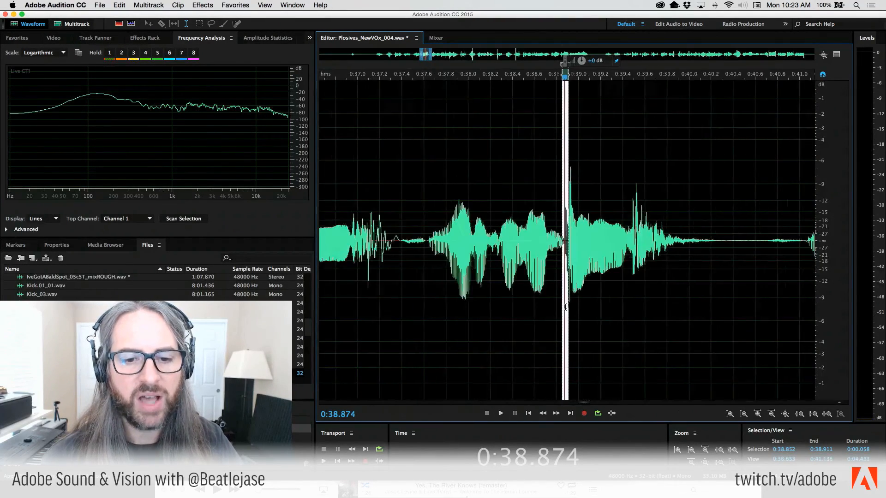
left_click(557, 206)
key("space")
left_click(557, 206)
left_click(556, 206)
key("space")
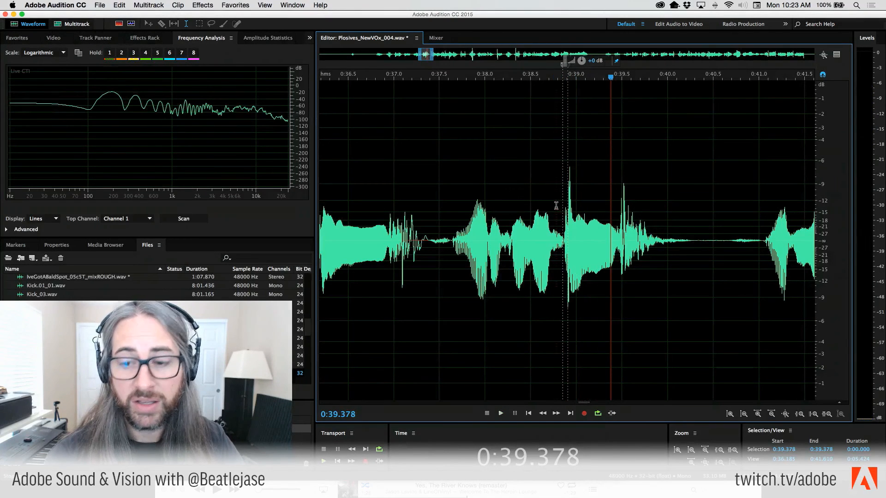
Undo the FFT Filter and play the untreated Beans plosive repeatedly from about 0:38.78 for comparison.
left_click(556, 206)
key("space")
key("space")
key("space")
left_click(557, 206)
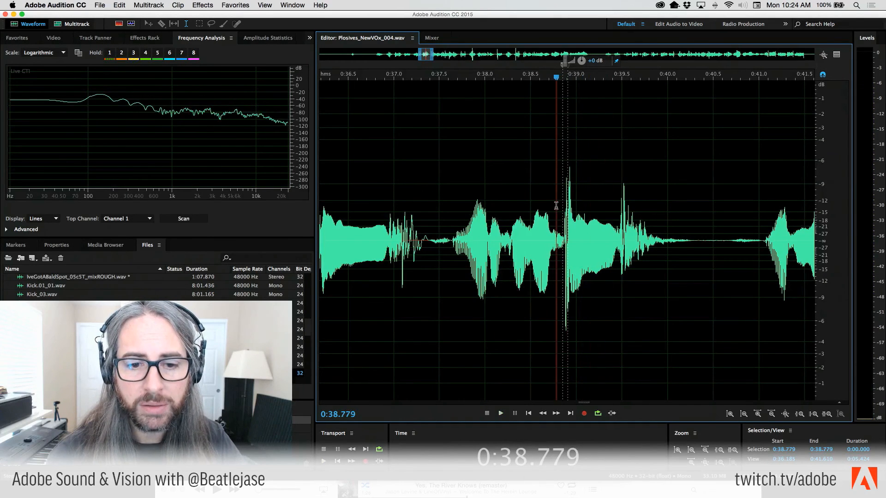
key("space")
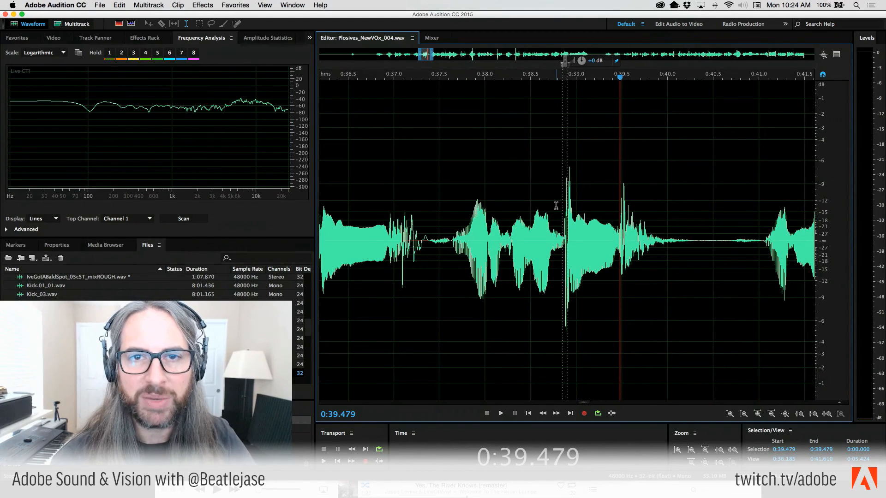
left_click(556, 206)
key("space")
key("space")
left_click(556, 206)
key("space")
key("space")
left_click(556, 205)
key("space")
key("space")
left_click(556, 206)
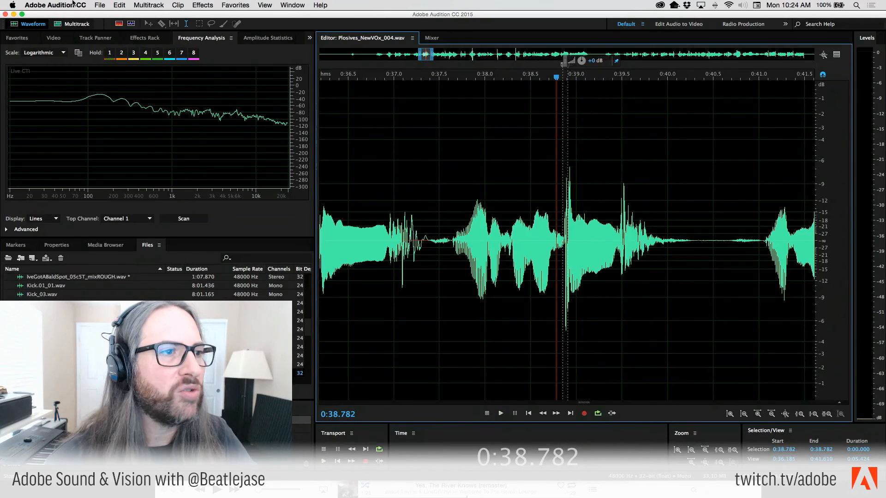
Redo the FFT Filter on the Beans plosive and replay it from about 0:38.80.
left_click(119, 5)
left_click(139, 13)
left_click(537, 194)
key("space")
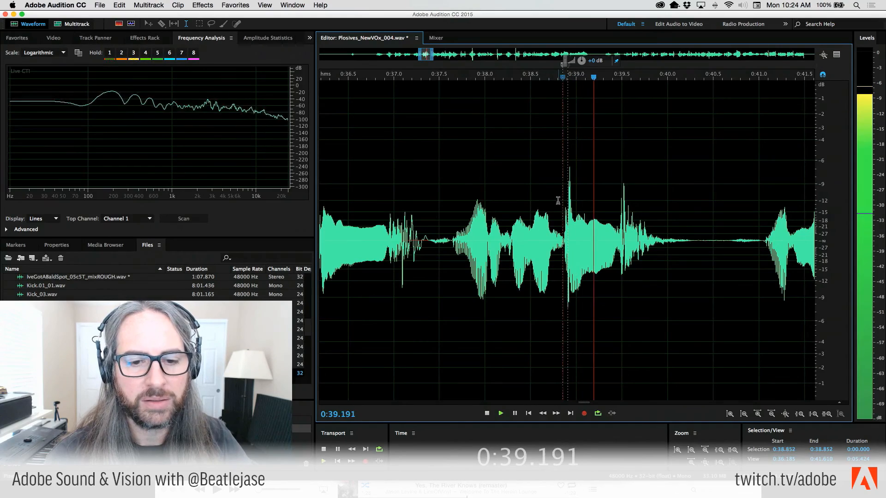
double_click(558, 200)
key("space")
left_click(563, 213)
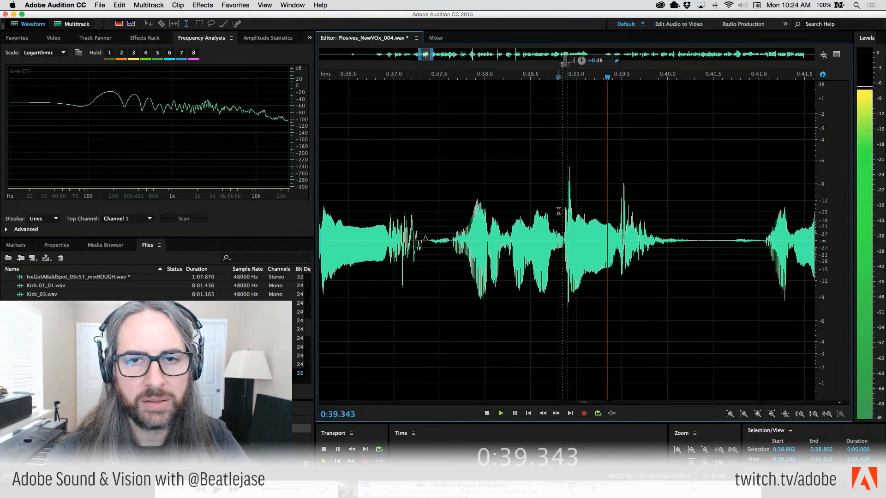
key("space")
Find the plosive at Marker 05 near 0:55.8 and play it several times.
scroll(560, 214, "up", 5)
scroll(560, 214, "down", 10)
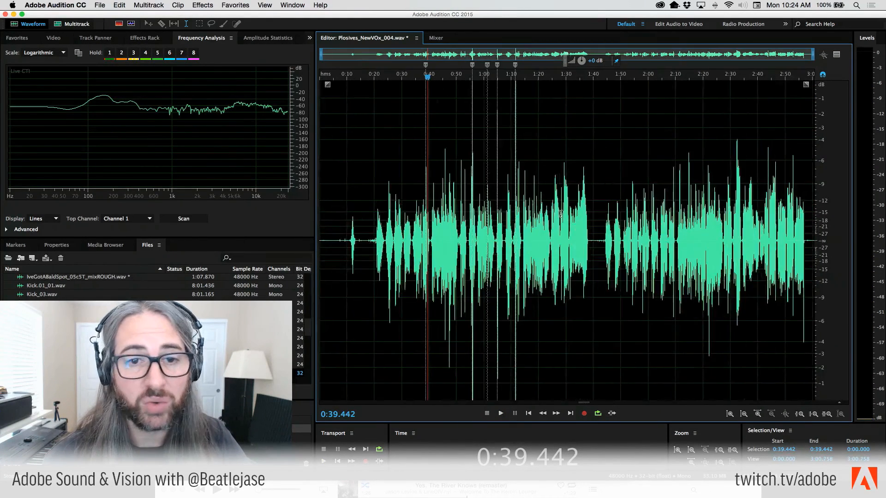
scroll(466, 196, "up", 10)
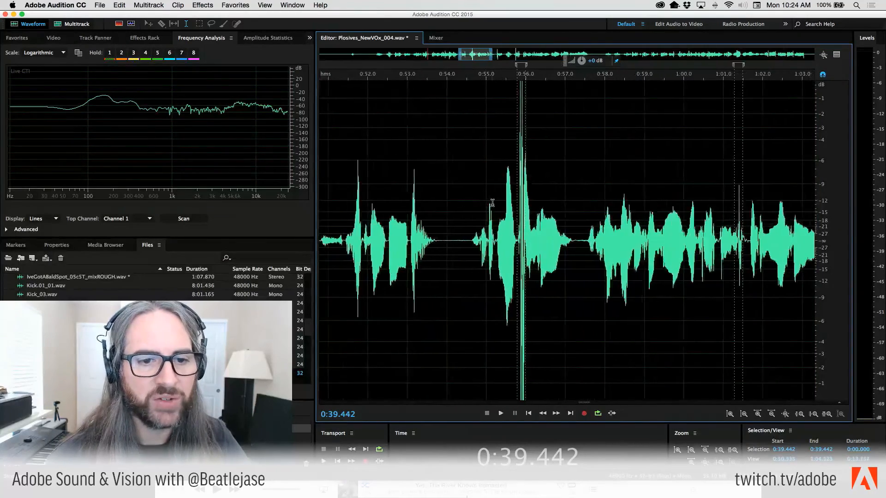
left_click(557, 173)
key("space")
left_click(626, 191)
key("space")
double_click(626, 191)
left_click(627, 192)
key("space")
left_click(629, 193)
double_click(629, 192)
left_click(628, 192)
double_click(629, 192)
left_click(627, 190)
Select the Marker 05 plosive from 0:55.777 to 0:56.000 and repeat the FFT Filter with Kill The Mic Rumble.
left_click_drag(677, 144, 630, 140)
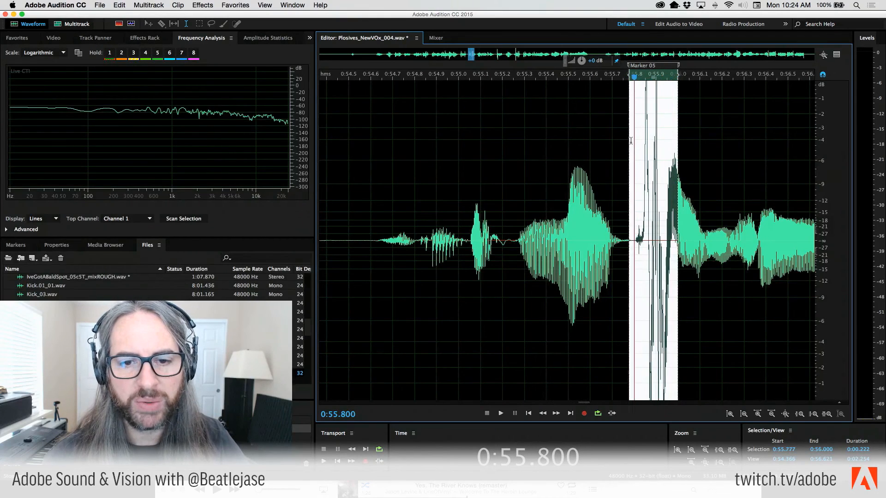
left_click(210, 5)
mouse_move(120, 5)
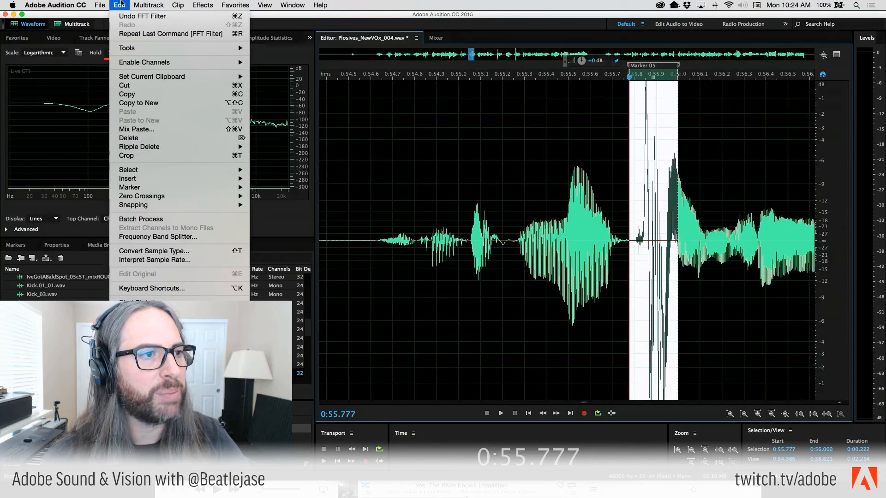
left_click(124, 34)
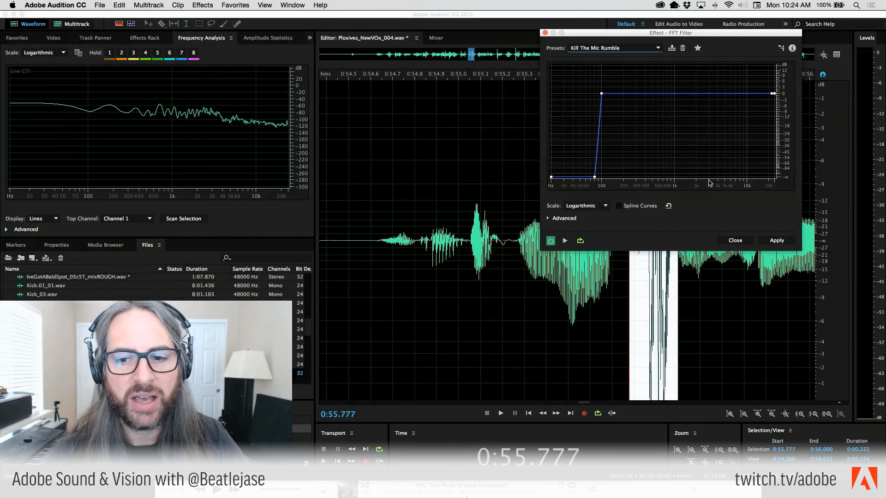
left_click(780, 240)
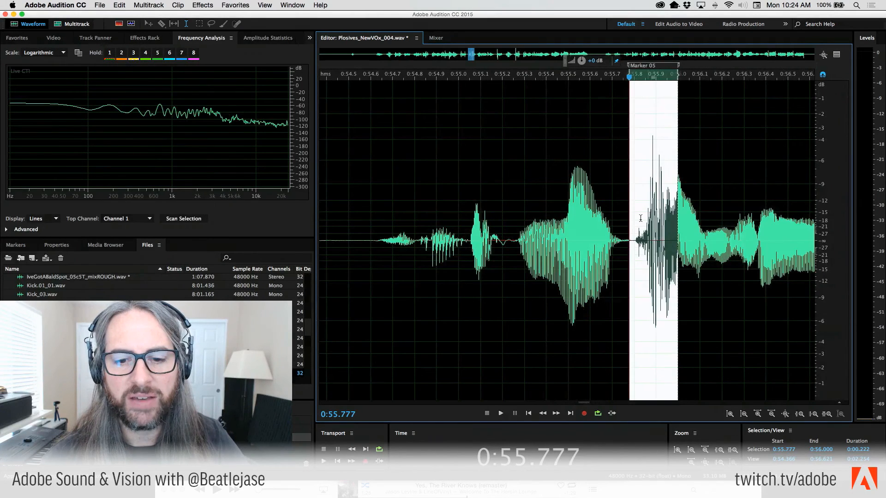
Play the filtered Marker 05 plosive from about 0:55.68 and view it among the surrounding speech.
left_click(608, 207)
key("space")
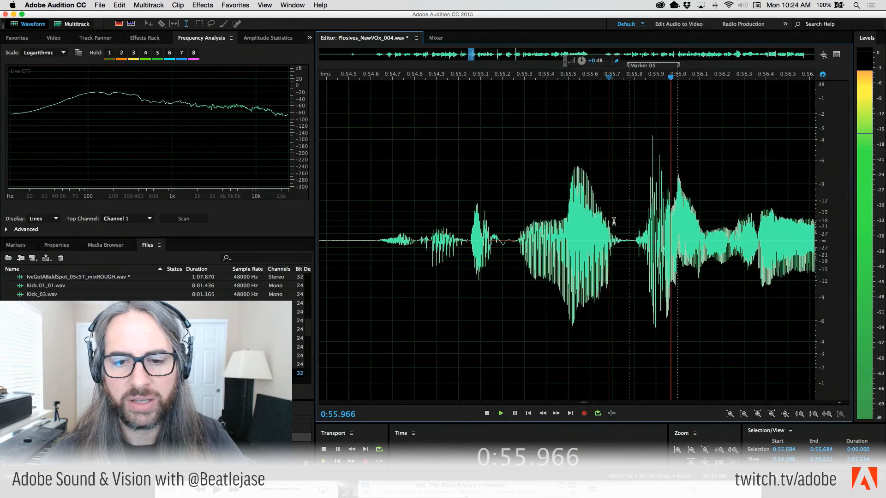
scroll(595, 221, "down", 3)
scroll(590, 230, "down", 3)
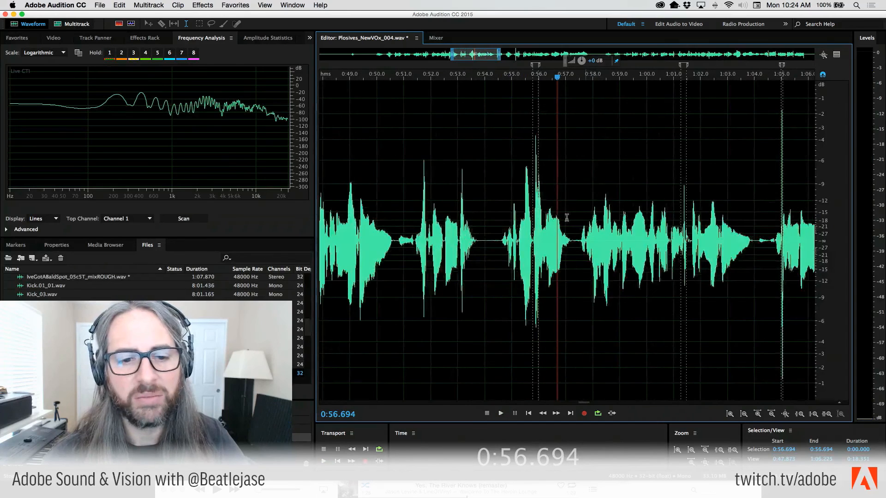
left_click(530, 189)
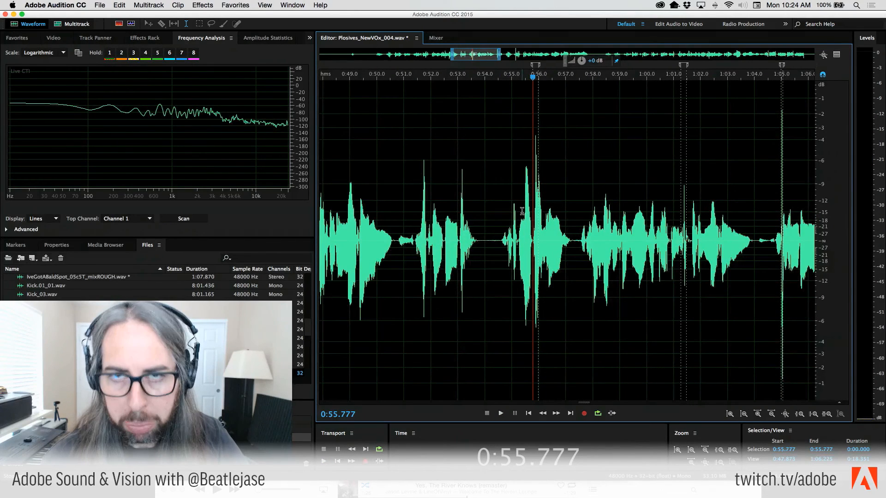
Find the plosive at the Feet marker and play the audio from about 1:00.77.
left_click(696, 215)
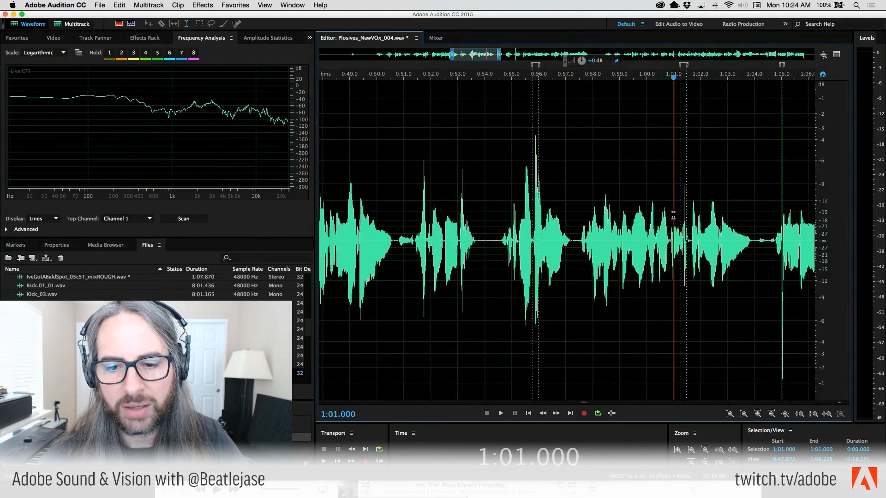
left_click(681, 229)
scroll(680, 228, "up", 5)
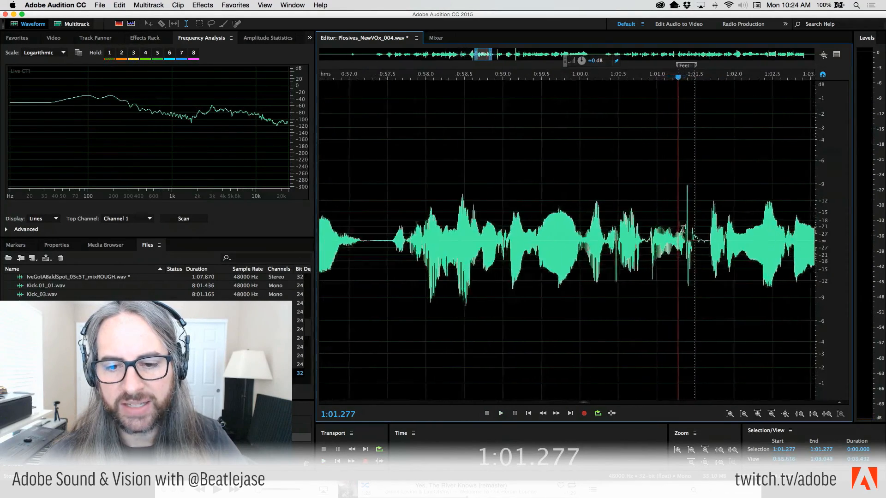
left_click(618, 204)
key("space")
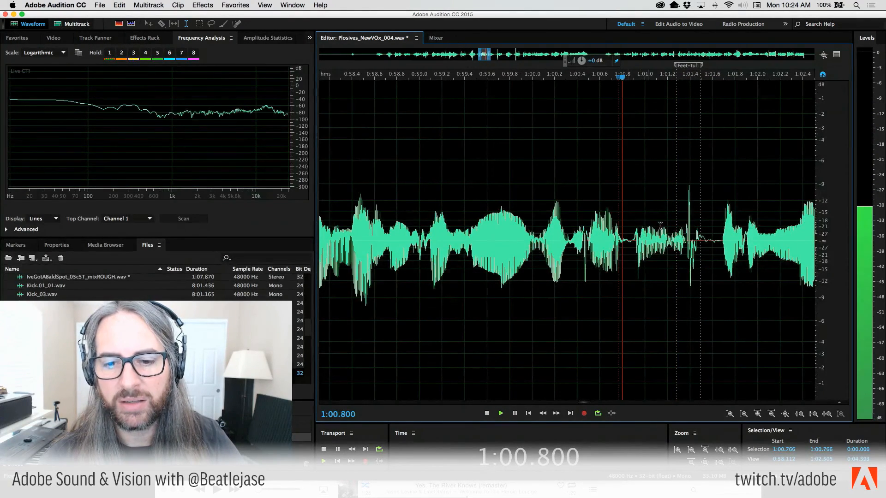
left_click(671, 219)
left_click(671, 219)
left_click(672, 219)
key("space")
Select the Feet plosive from 1:01.277 to 1:01.500 and repeat the FFT Filter with the same low-cut curve.
left_click_drag(676, 218, 700, 229)
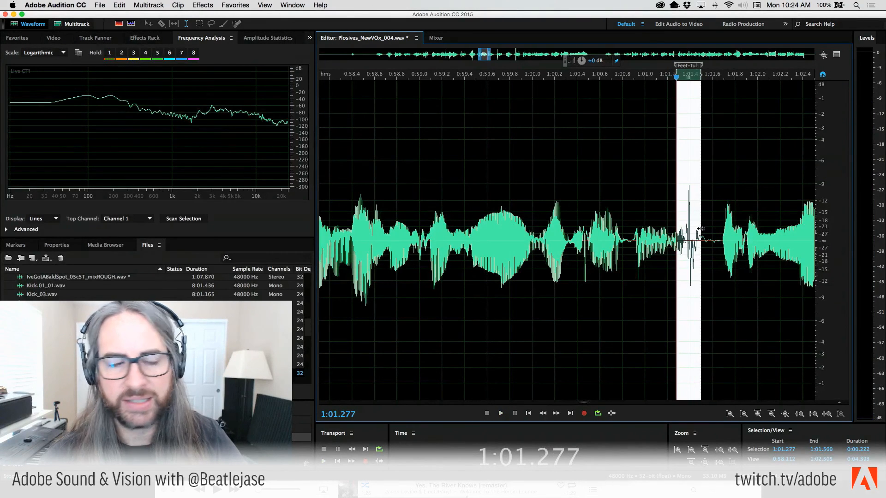
left_click(129, 4)
left_click(125, 35)
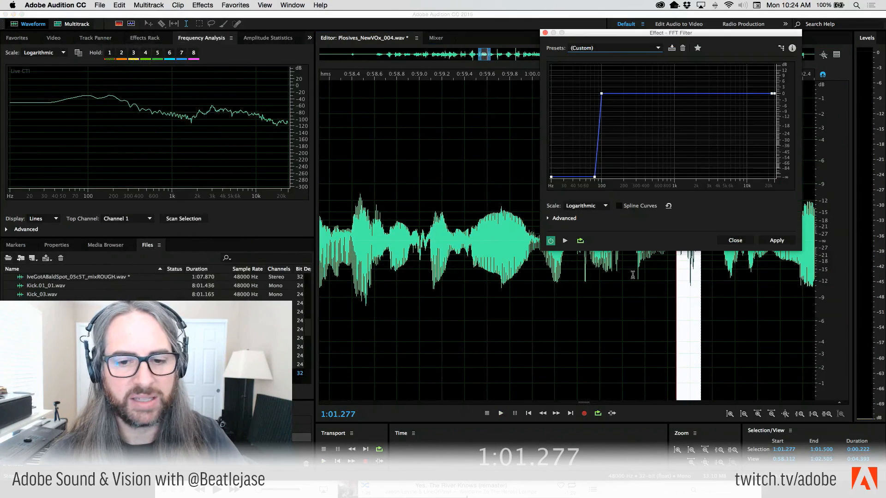
left_click(776, 240)
Play the filtered Feet plosive from about 1:00.85 to check the treatment.
left_click(627, 198)
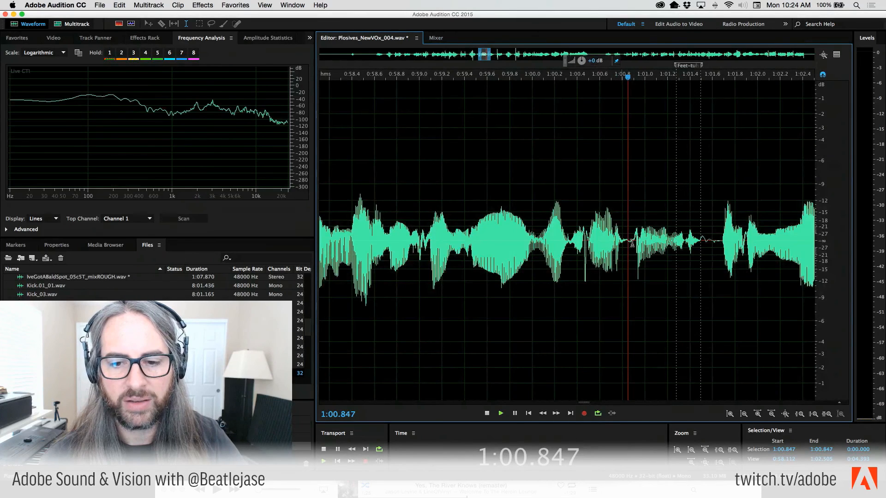
key("space")
left_click(632, 224)
left_click(631, 225)
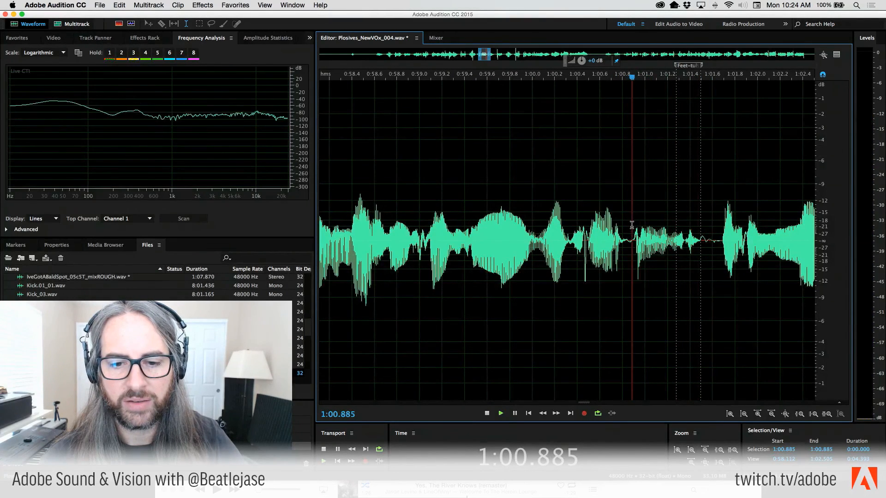
left_click(631, 225)
key("space")
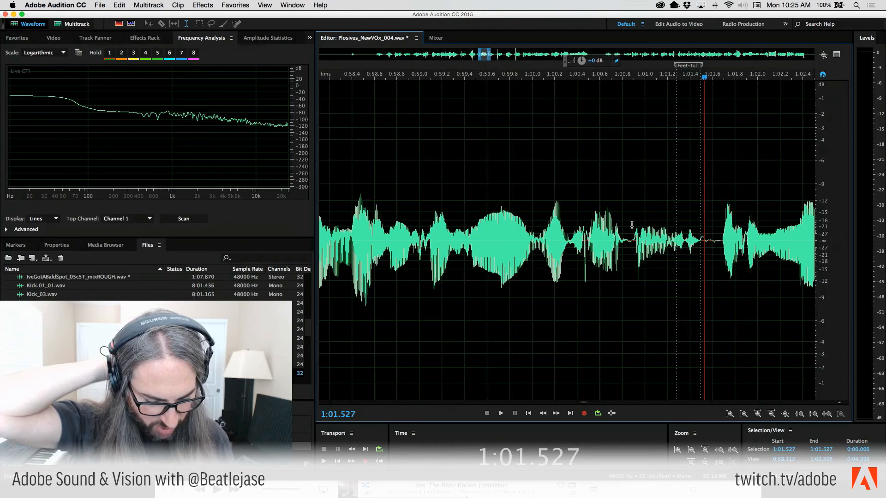
key("space")
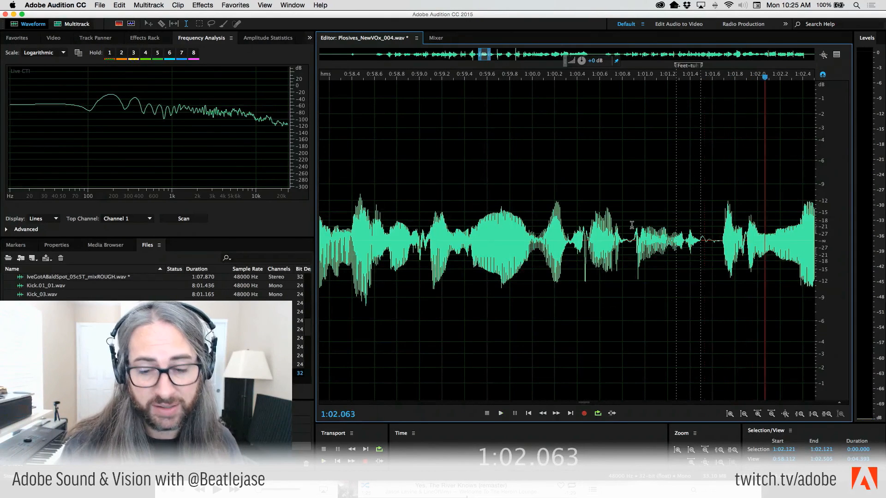
key("XF86AudioRaiseVolume")
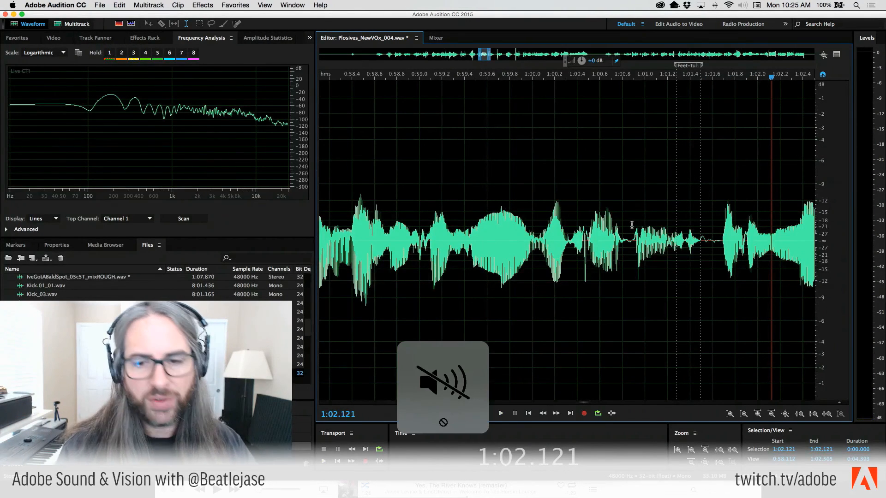
left_click(641, 318)
key("backslash")
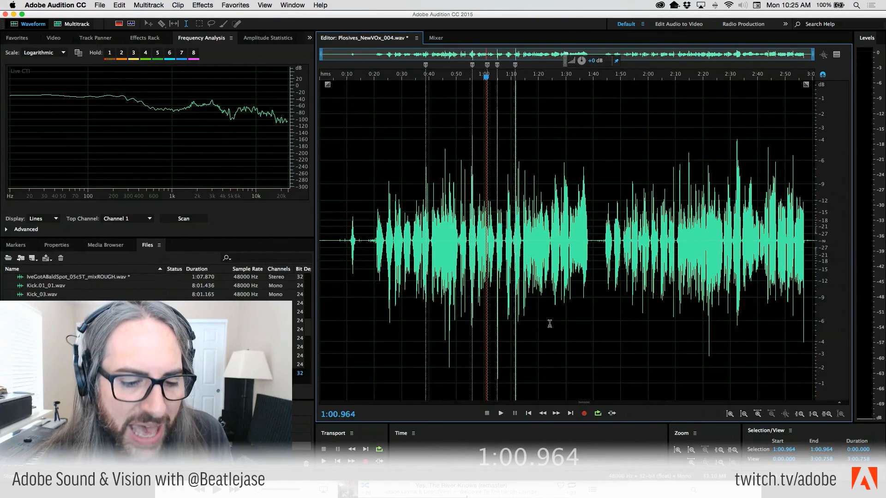
Switch to Preview, look through the PDF handout's key frequencies, compression and microphone pages, and return to Audition.
key("super+Tab")
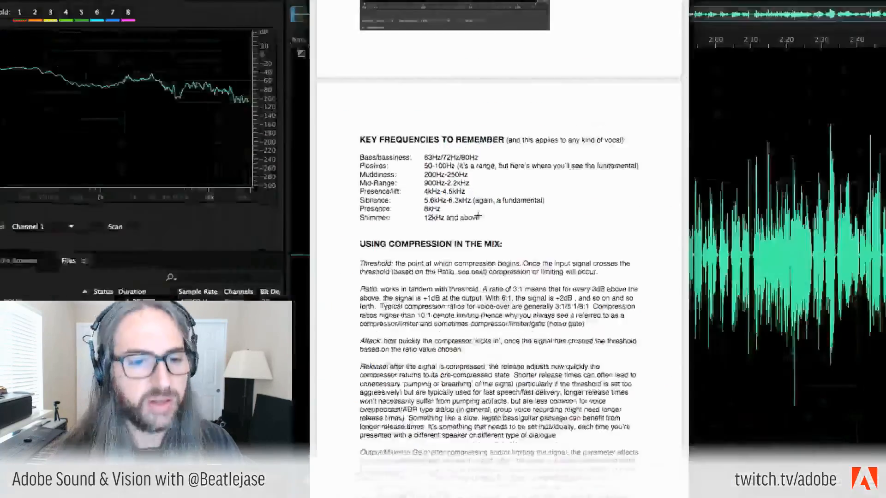
scroll(456, 188, "up", 5)
scroll(456, 187, "up", 20)
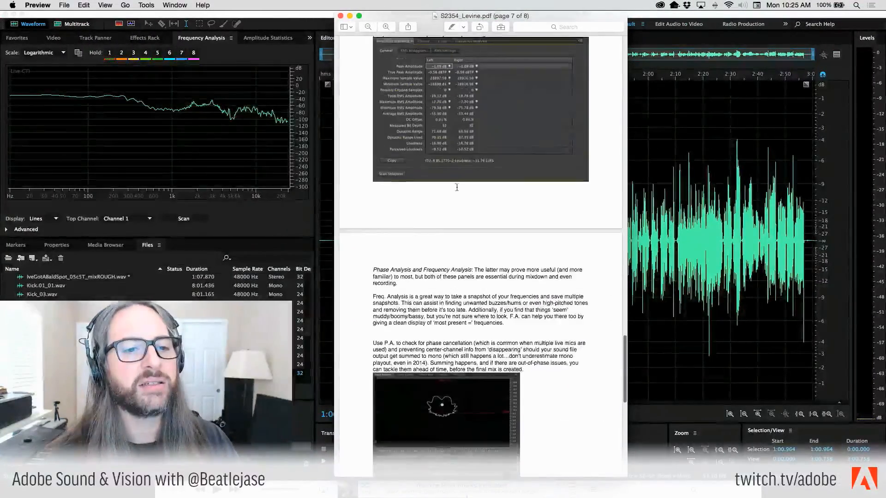
scroll(456, 187, "up", 5)
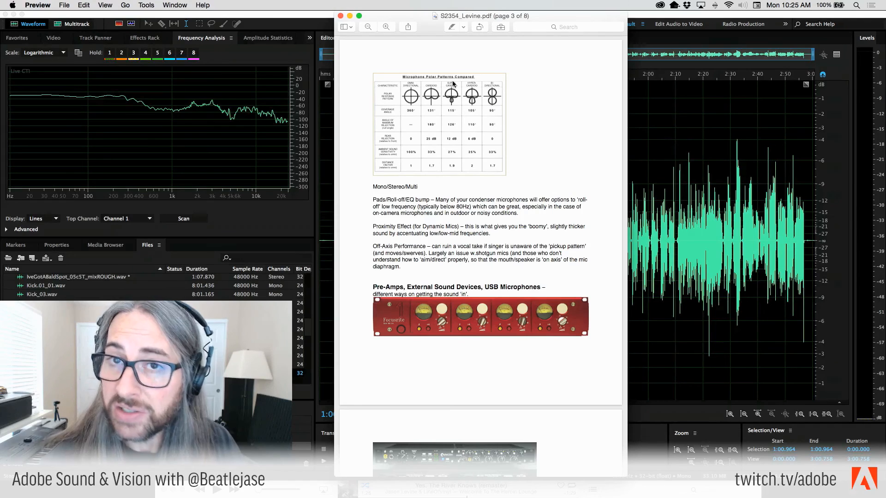
left_click(664, 171)
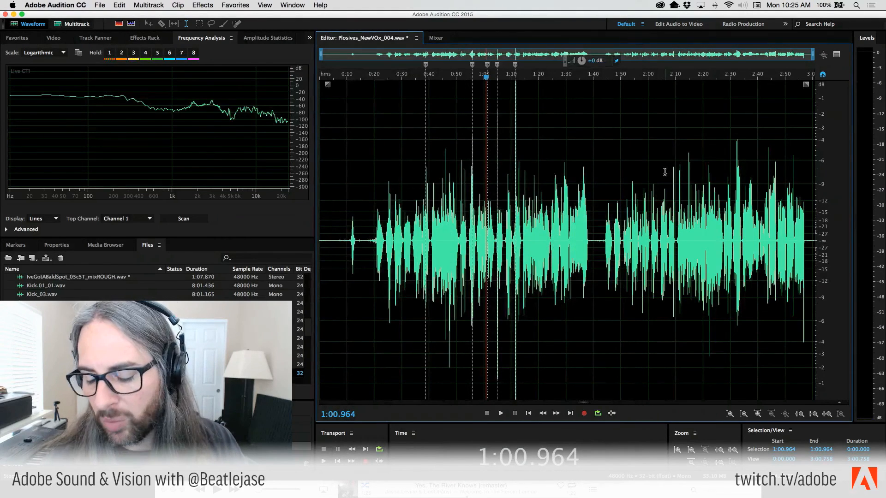